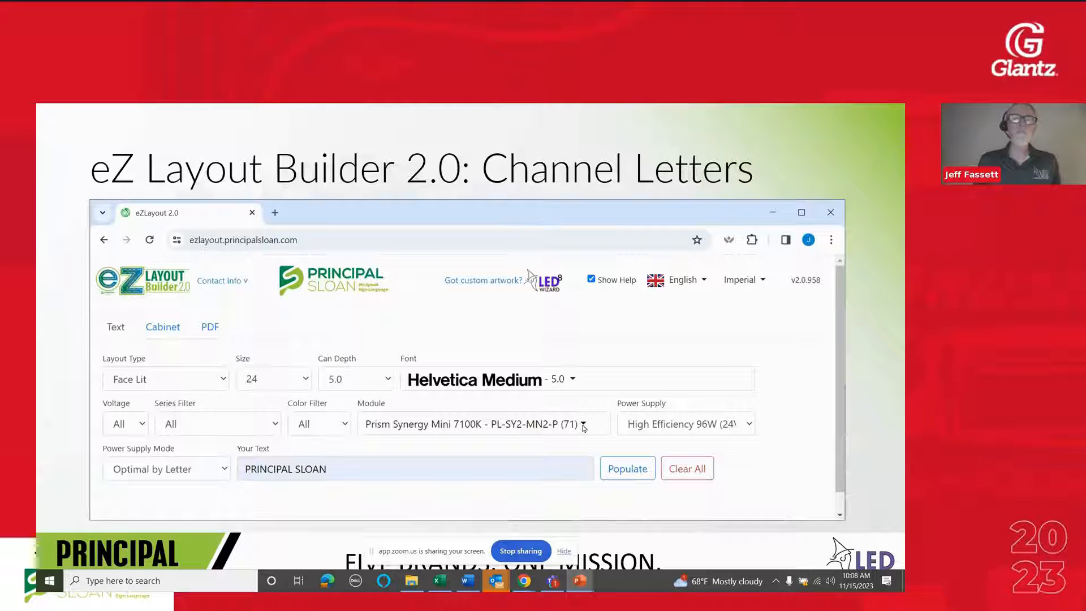
{"action": "left_click", "coordinate": [585, 431]}
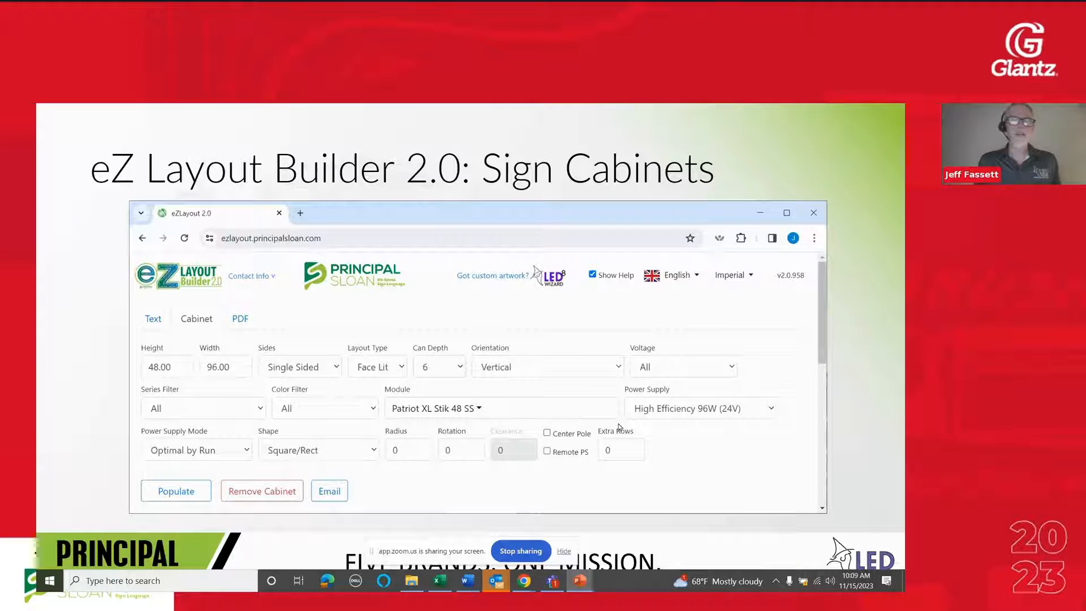
{"action": "left_click", "coordinate": [456, 474]}
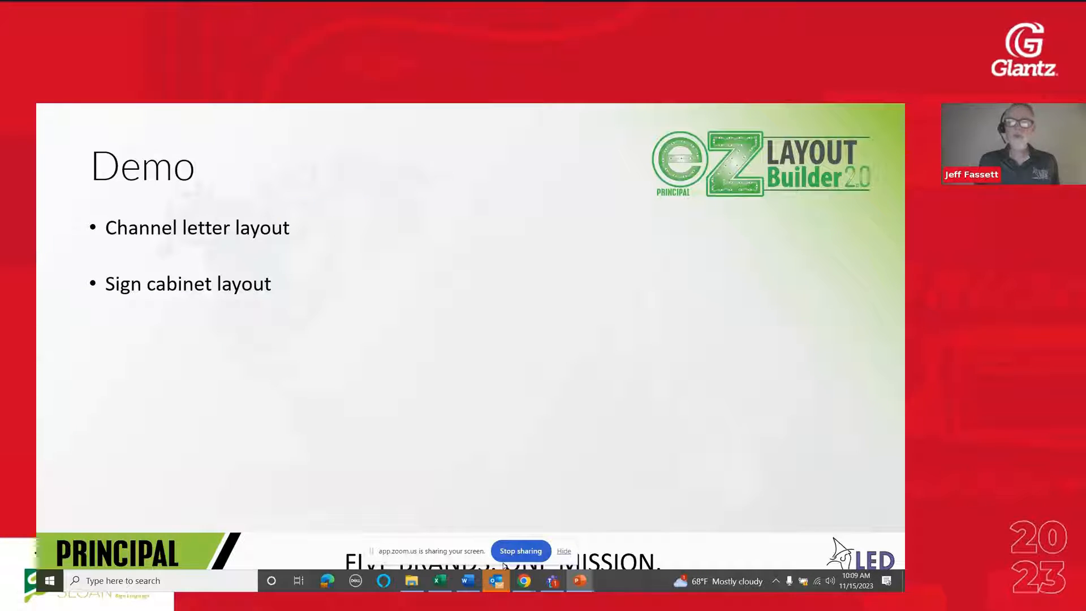
Switch to the Principal Sloan website in Chrome, open its eZLayout Builder 2.0 resource page and look through the layout request form
{"action": "mouse_move", "coordinate": [513, 569]}
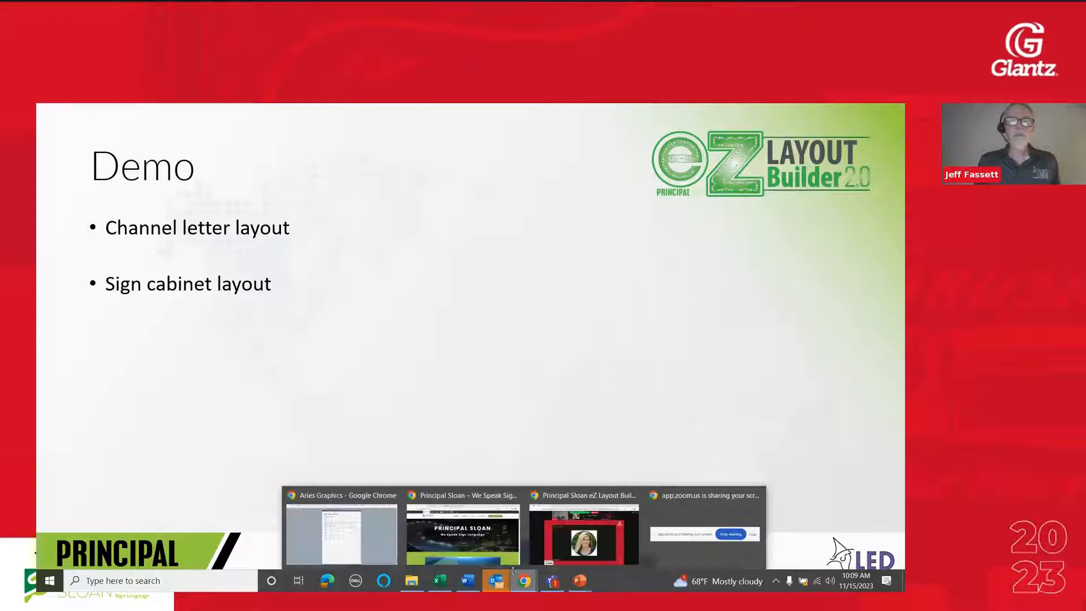
{"action": "left_click", "coordinate": [461, 534]}
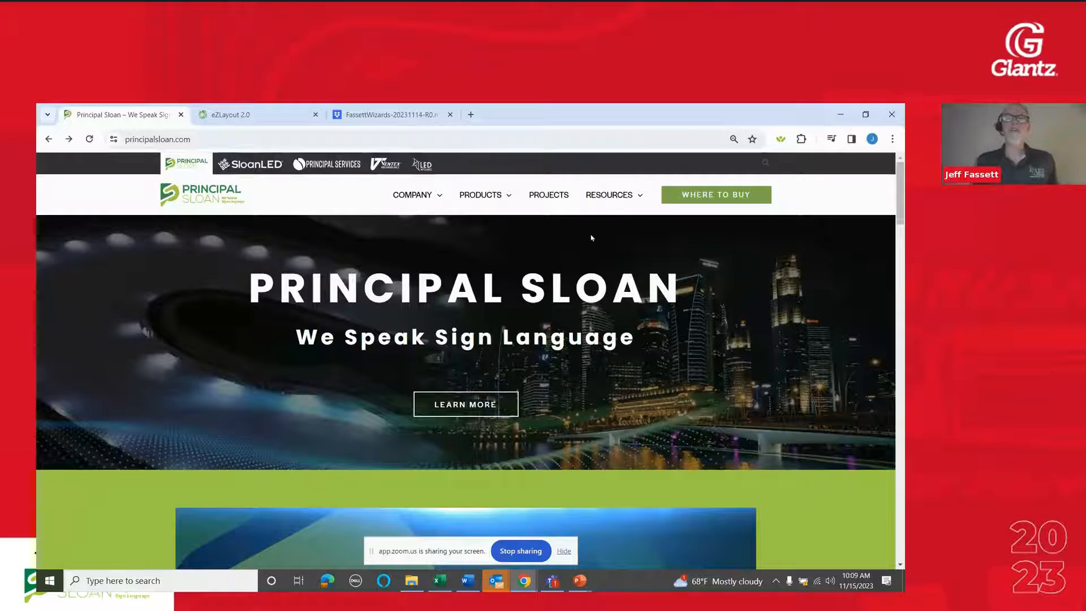
{"action": "mouse_move", "coordinate": [599, 206]}
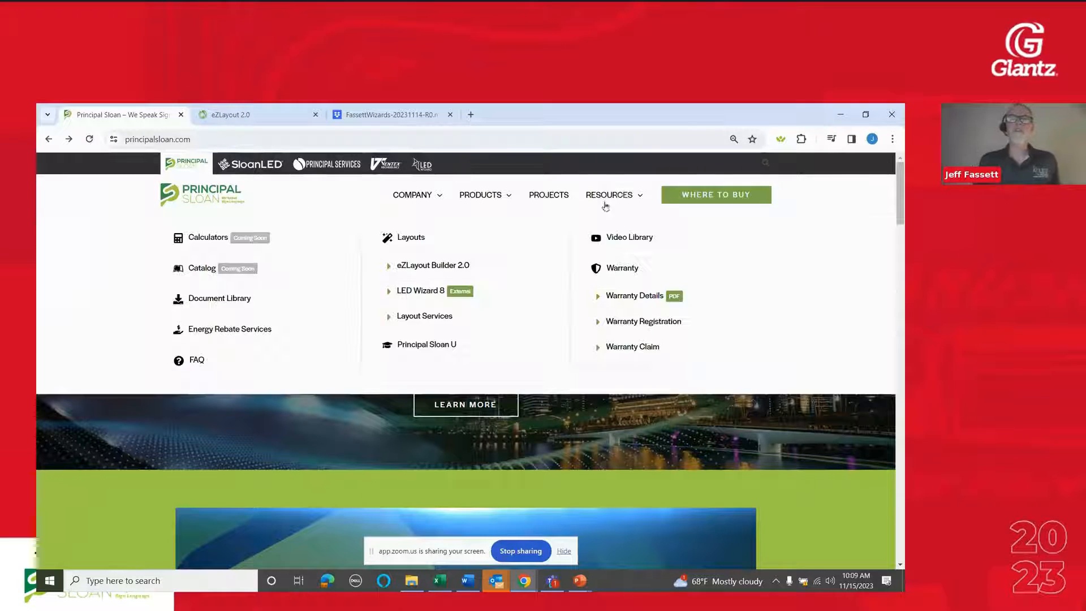
{"action": "left_click", "coordinate": [449, 271]}
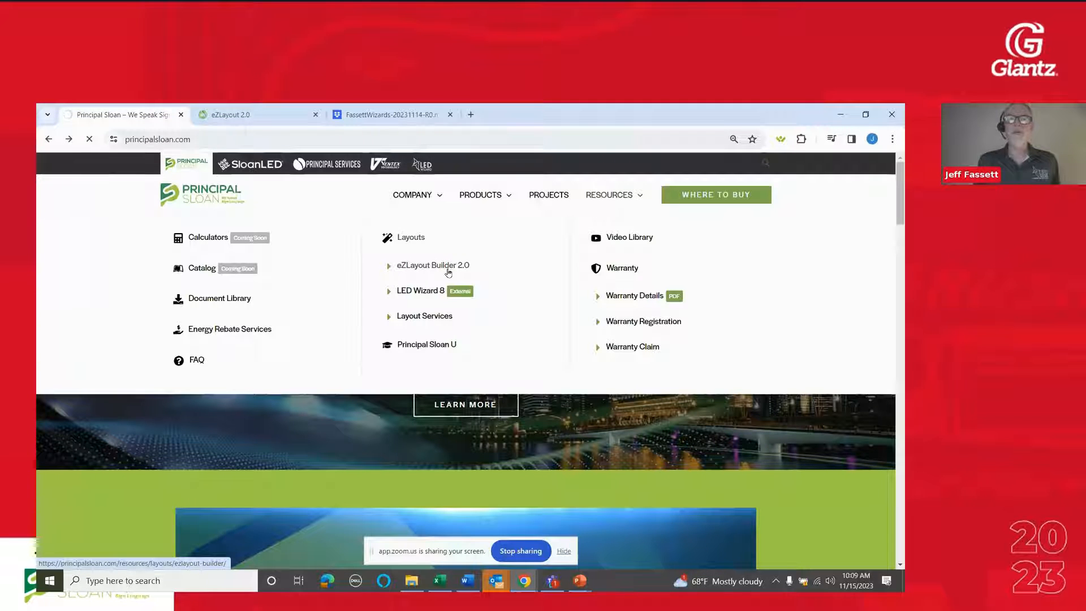
{"action": "scroll", "coordinate": [726, 411], "scroll_direction": "down", "scroll_amount": 3}
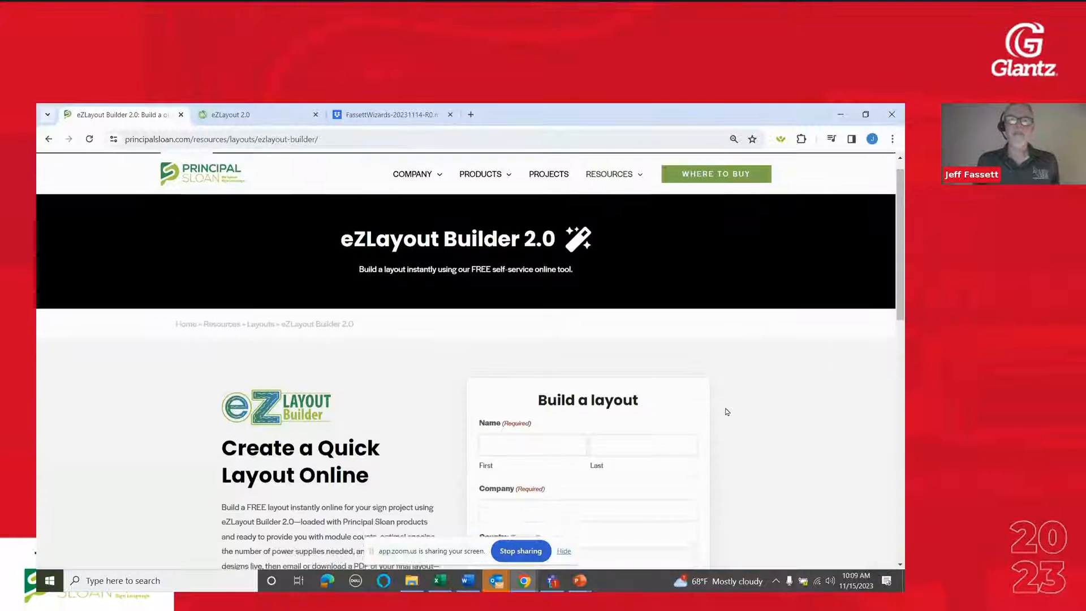
{"action": "scroll", "coordinate": [727, 412], "scroll_direction": "down", "scroll_amount": 1}
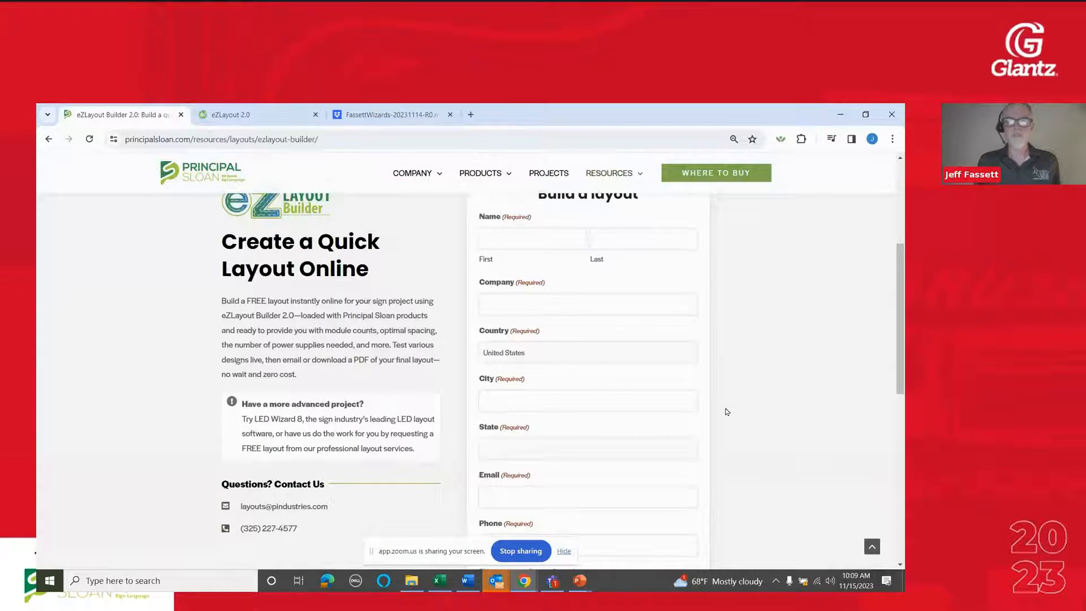
{"action": "scroll", "coordinate": [726, 412], "scroll_direction": "down", "scroll_amount": 1}
{"action": "scroll", "coordinate": [724, 408], "scroll_direction": "up", "scroll_amount": 5}
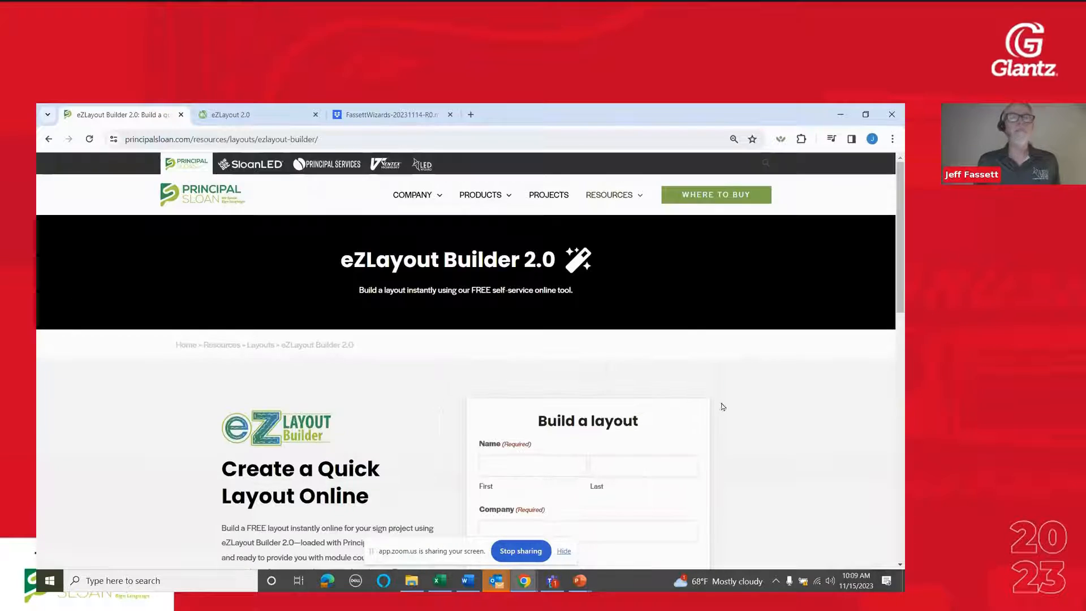
In the already open eZLayout 2.0 tool, set the face-lit letter size to 36 and keep the can depth at 5.0
{"action": "left_click", "coordinate": [259, 120]}
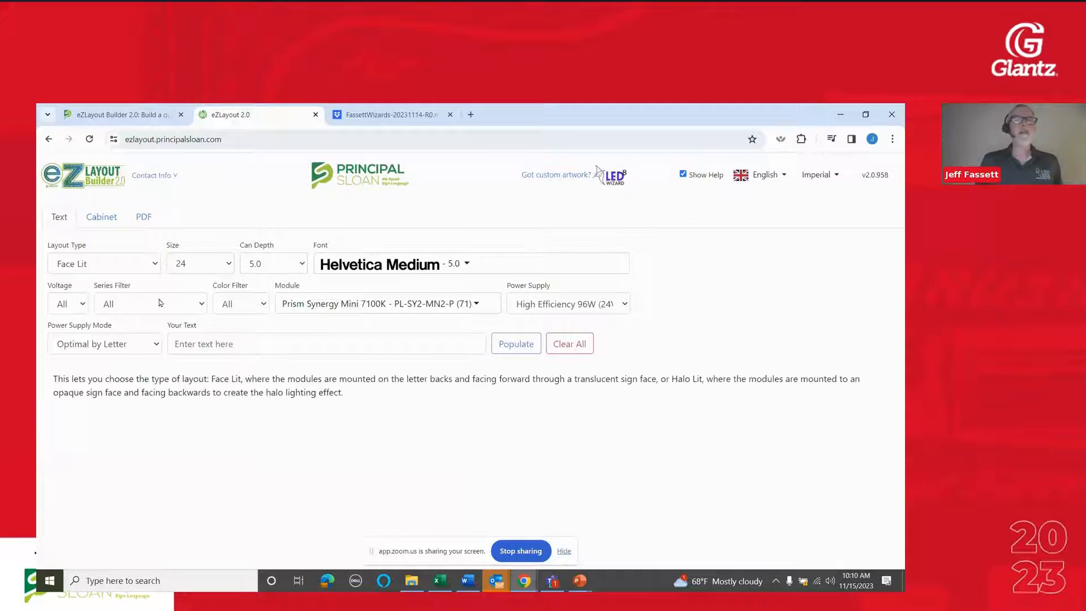
{"action": "mouse_move", "coordinate": [136, 266]}
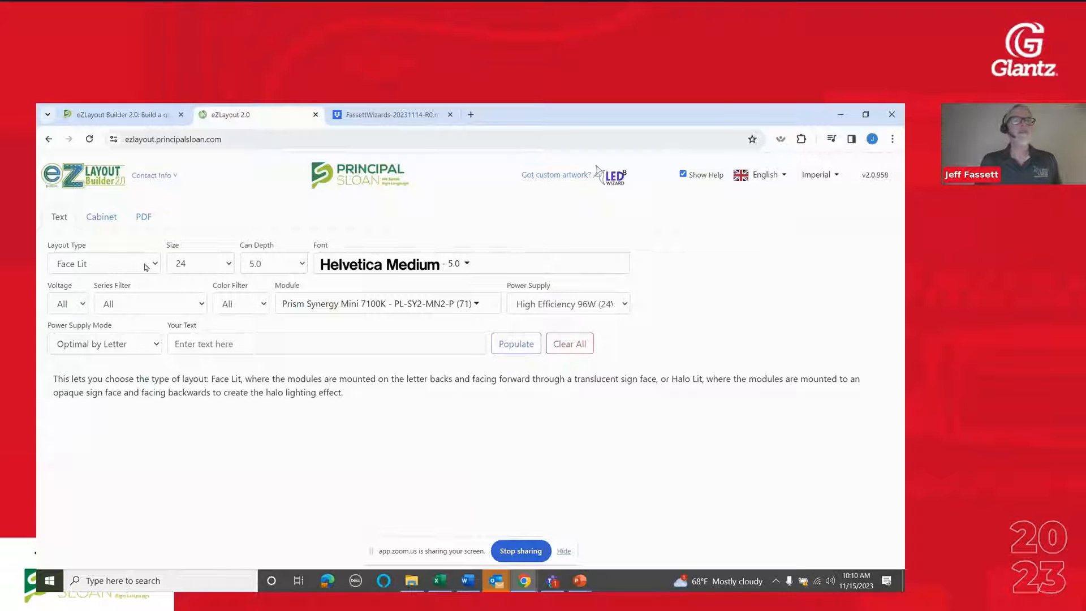
{"action": "left_click", "coordinate": [215, 270]}
{"action": "scroll", "coordinate": [195, 396], "scroll_direction": "down", "scroll_amount": 3}
{"action": "scroll", "coordinate": [196, 411], "scroll_direction": "down", "scroll_amount": 3}
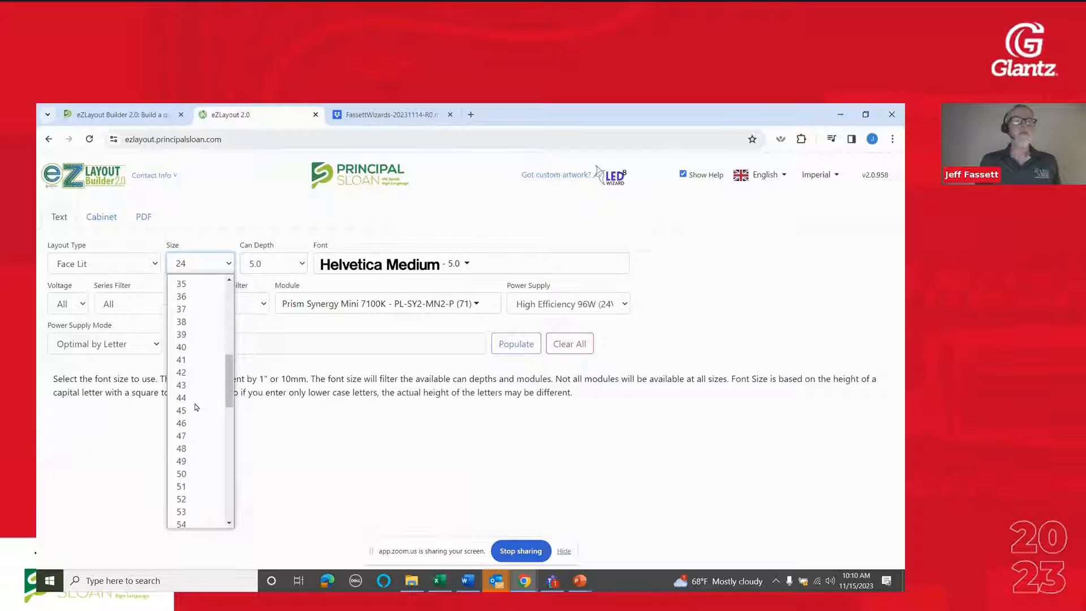
{"action": "left_click", "coordinate": [199, 297]}
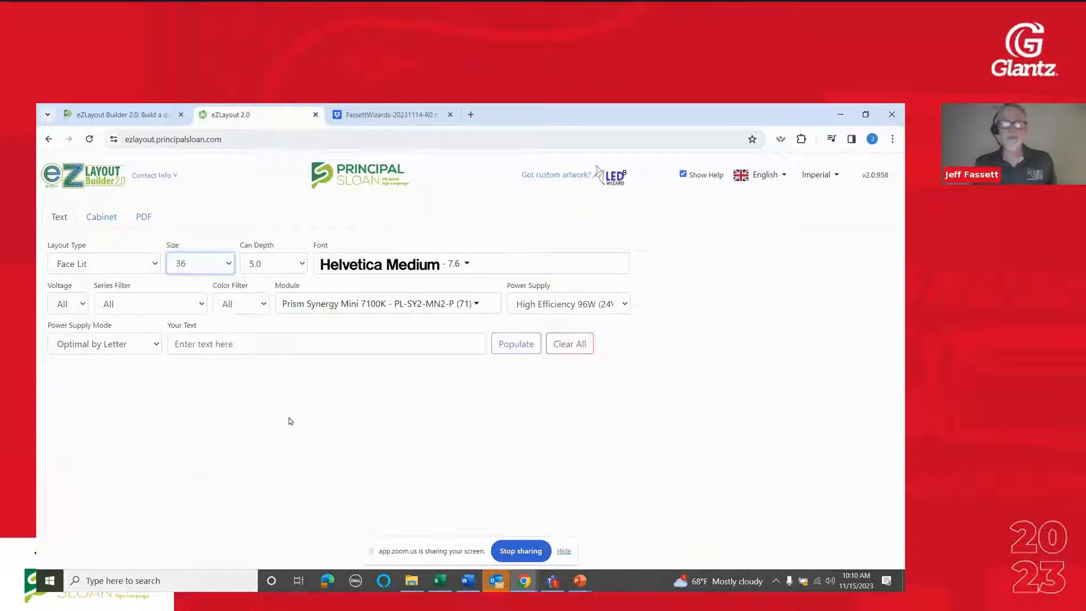
{"action": "left_click", "coordinate": [272, 265]}
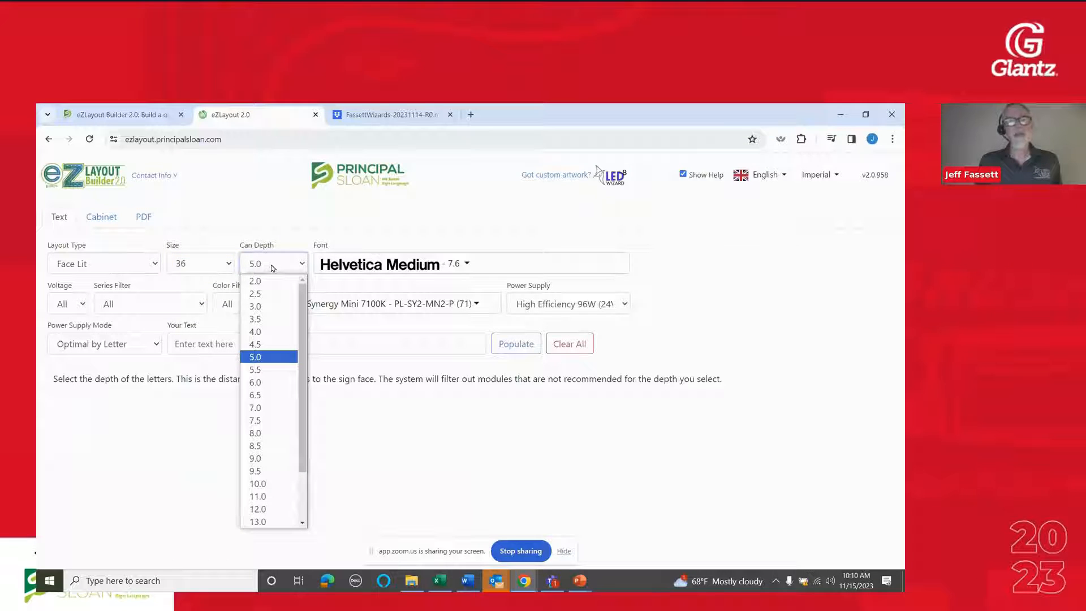
{"action": "left_click", "coordinate": [272, 267]}
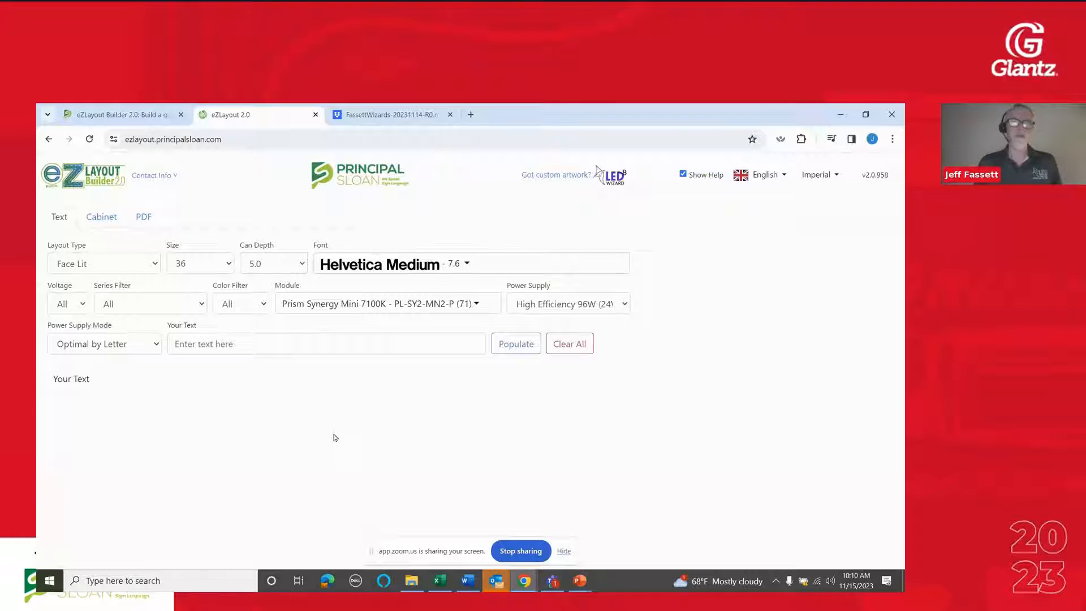
Look through the available fonts and set the lettering font to Rockwell
{"action": "left_click", "coordinate": [395, 268]}
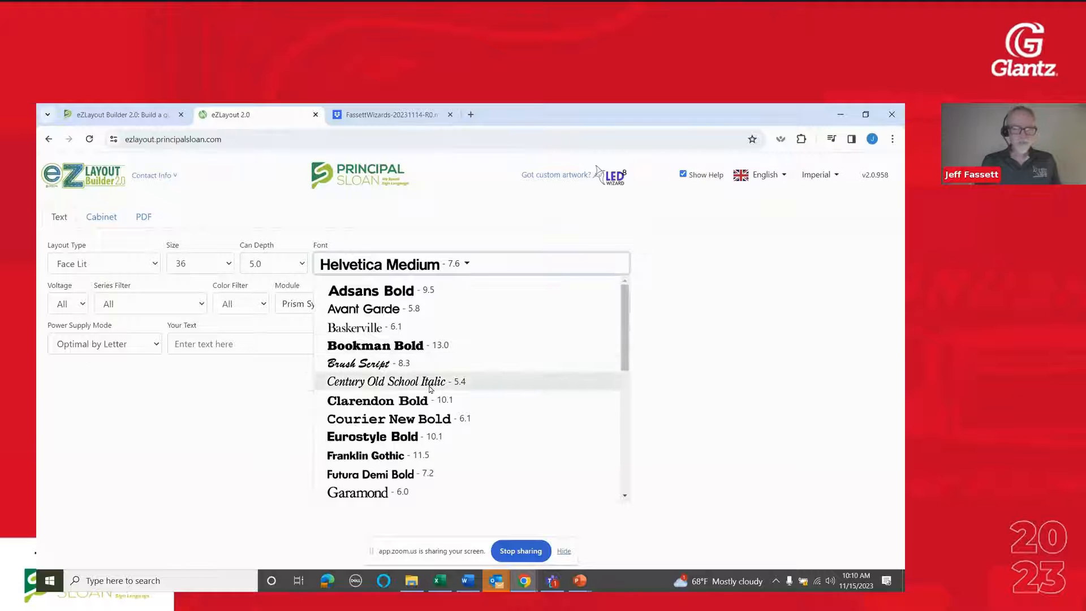
{"action": "scroll", "coordinate": [440, 398], "scroll_direction": "down", "scroll_amount": 4}
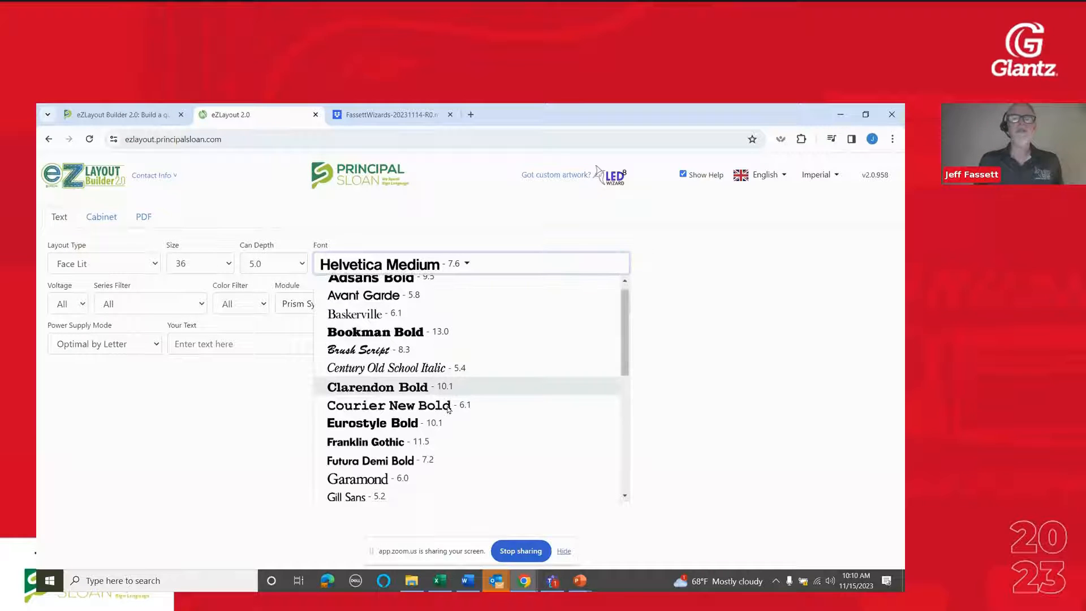
{"action": "scroll", "coordinate": [447, 409], "scroll_direction": "down", "scroll_amount": 2}
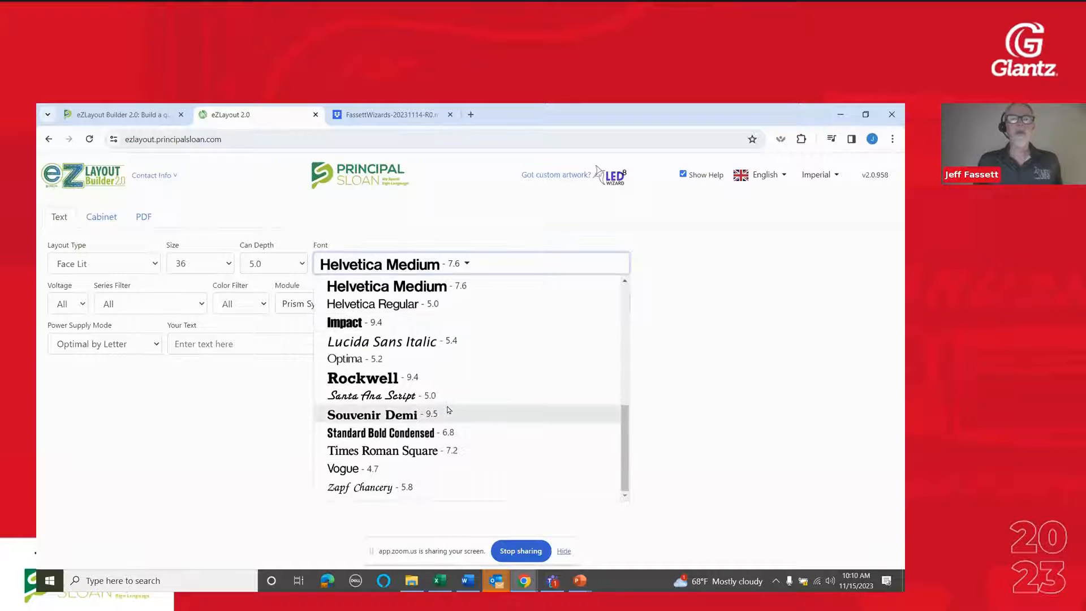
{"action": "scroll", "coordinate": [441, 380], "scroll_direction": "up", "scroll_amount": 1}
{"action": "key", "text": "Escape"}
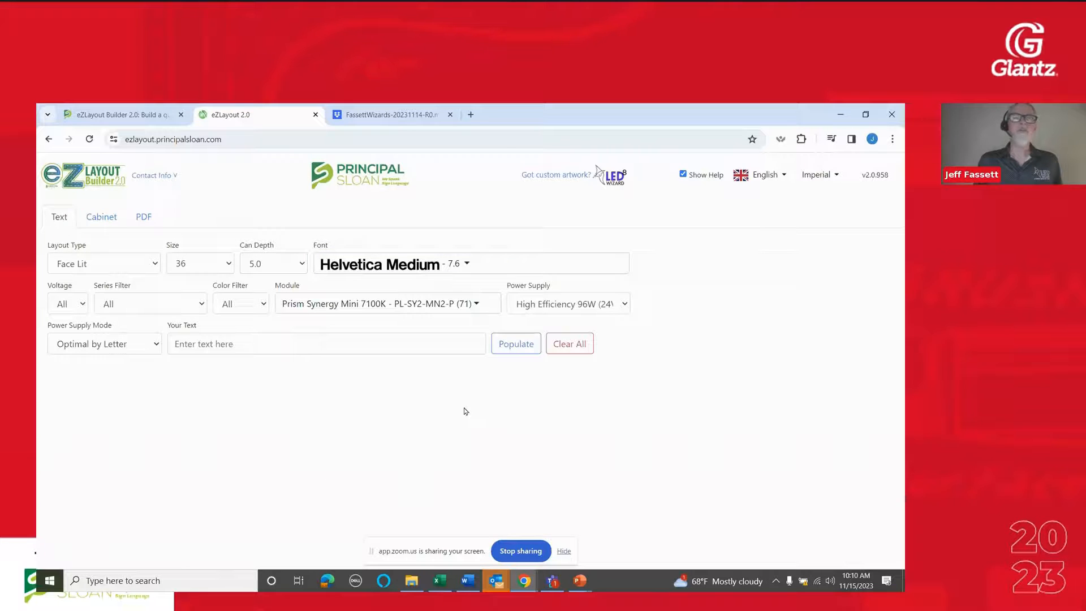
{"action": "left_click", "coordinate": [428, 266]}
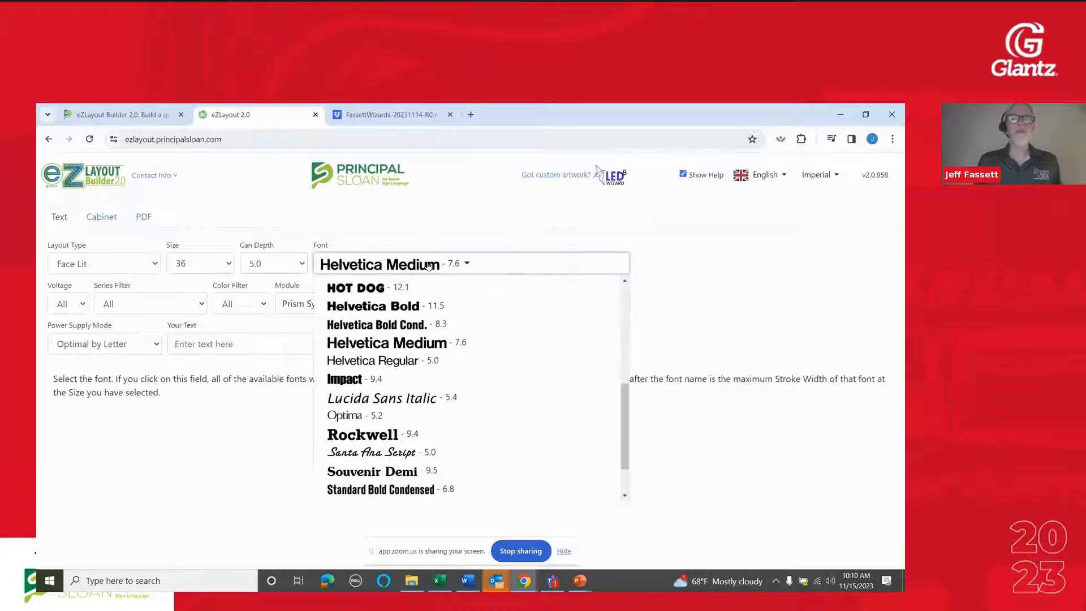
{"action": "left_click", "coordinate": [383, 432]}
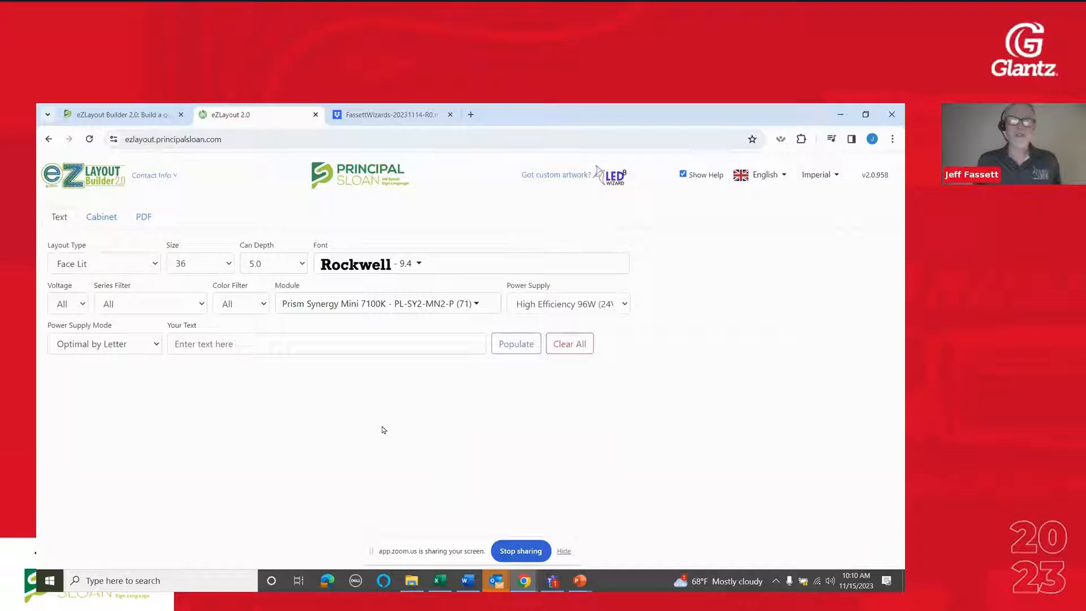
Filter the modules to 12v, the Qwik Mod 2 Colors series and red, keeping the Qwik Mod 2 Red module
{"action": "left_click", "coordinate": [82, 305]}
{"action": "left_click", "coordinate": [73, 337]}
{"action": "left_click", "coordinate": [134, 309]}
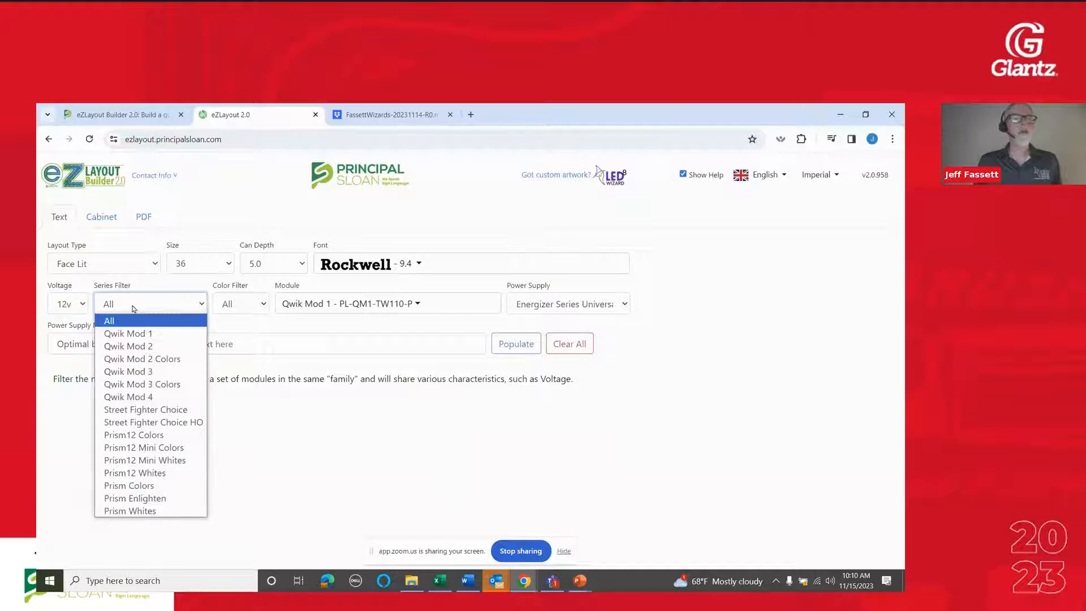
{"action": "left_click", "coordinate": [190, 360]}
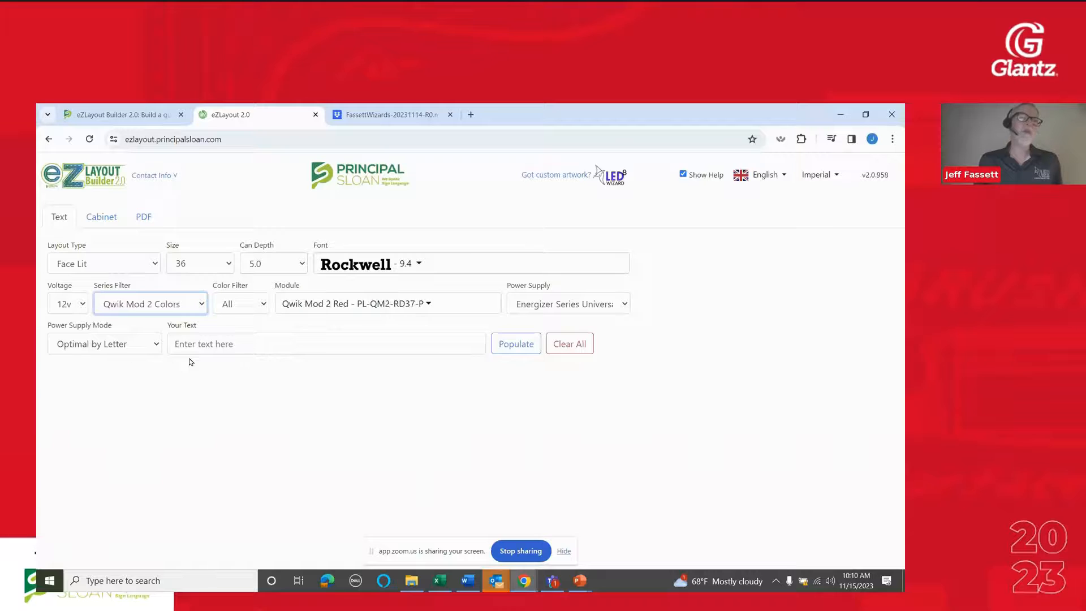
{"action": "left_click", "coordinate": [242, 308]}
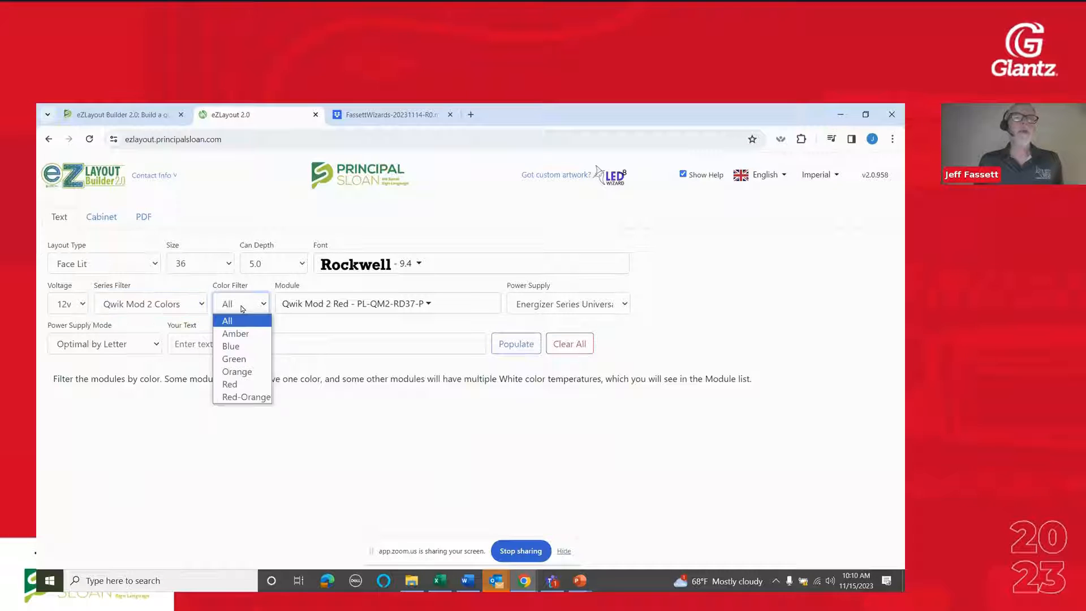
{"action": "left_click", "coordinate": [243, 382]}
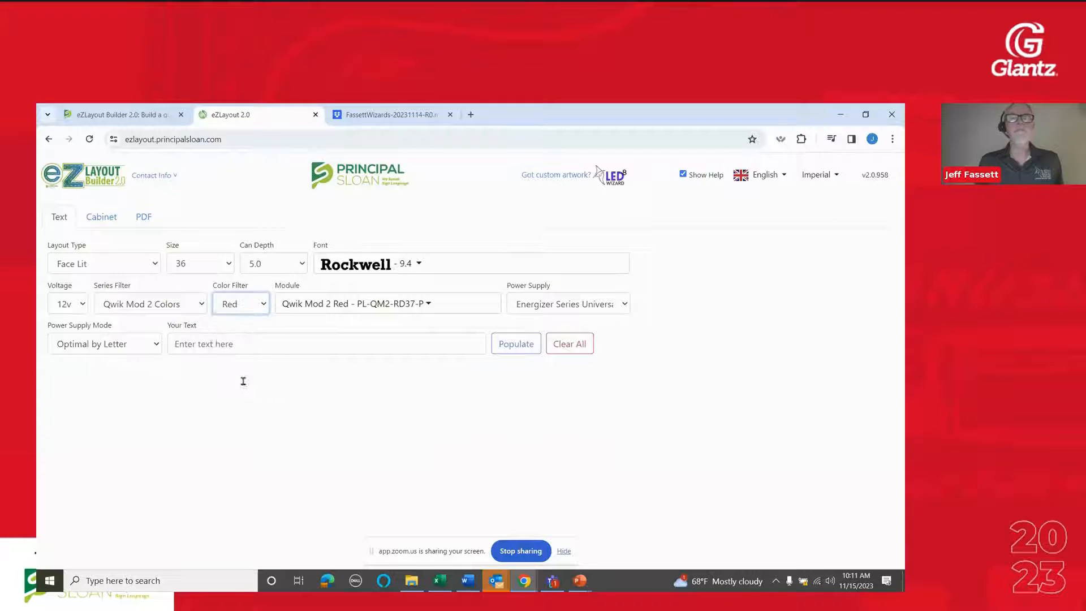
{"action": "left_click", "coordinate": [390, 303]}
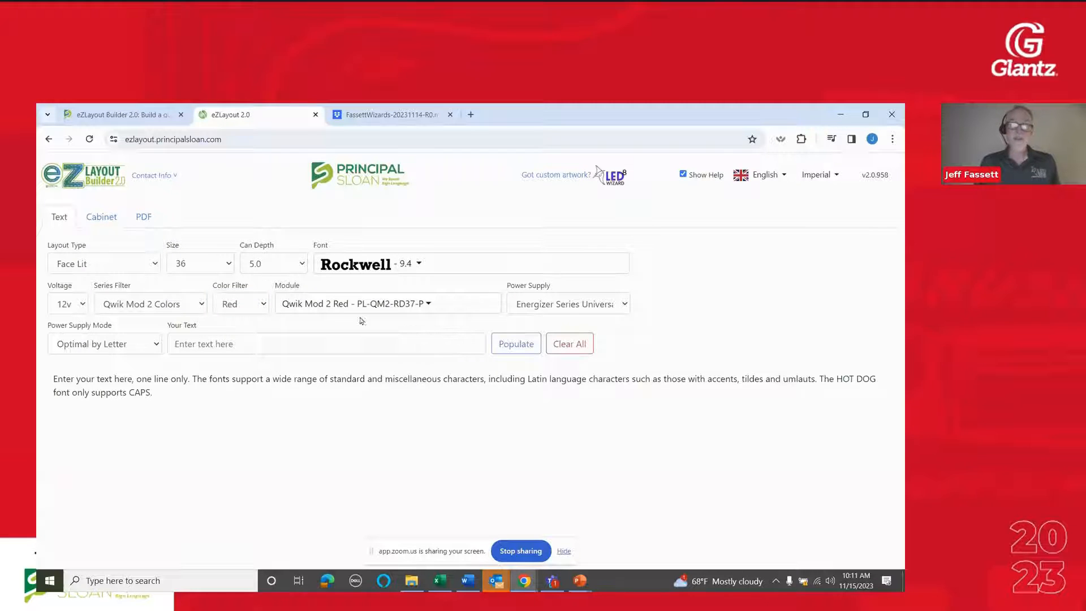
{"action": "mouse_move", "coordinate": [314, 304]}
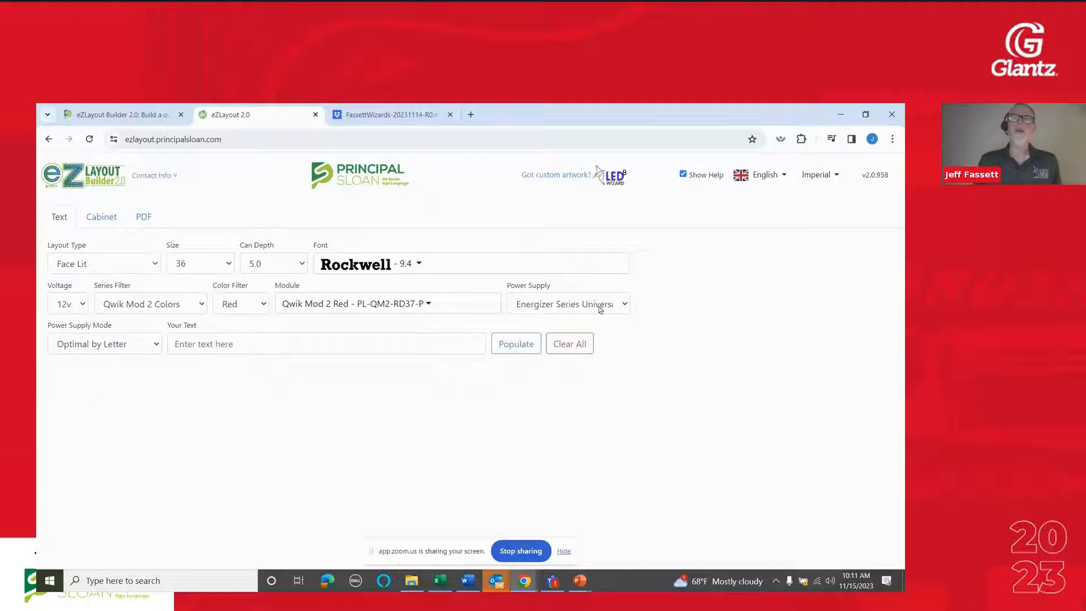
Choose the Energizer Series Universal 60W power supply and keep its mode at Optimal by Letter
{"action": "left_click", "coordinate": [605, 306]}
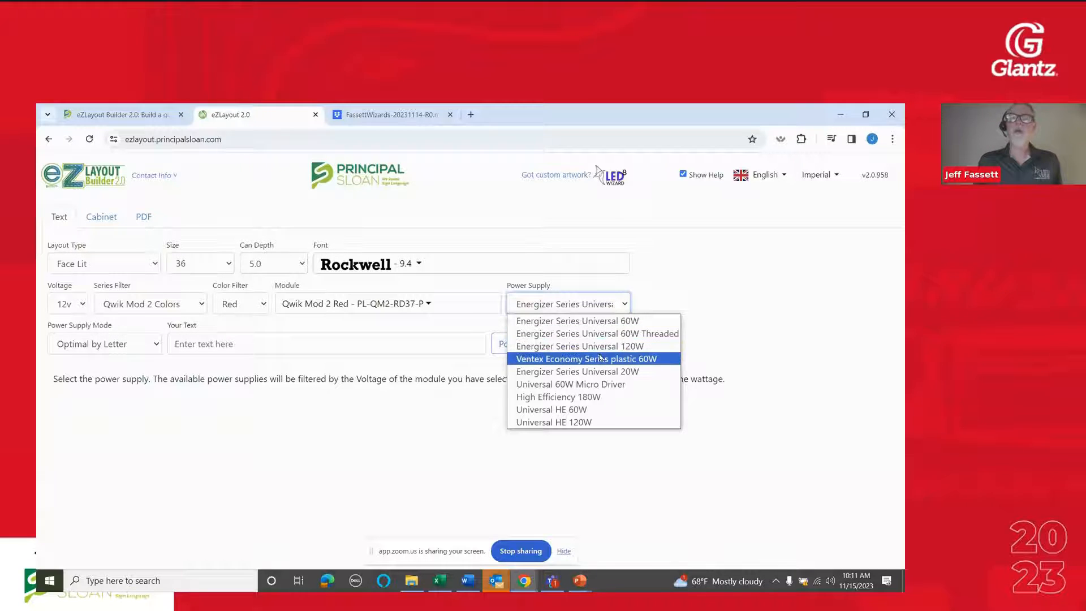
{"action": "left_click", "coordinate": [599, 322]}
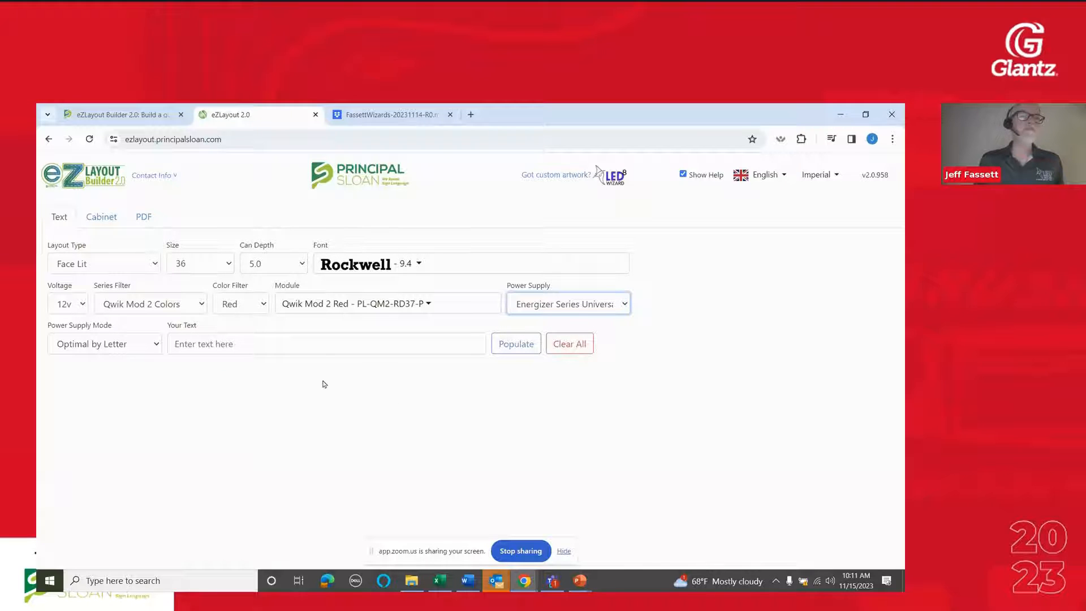
{"action": "left_click", "coordinate": [153, 346]}
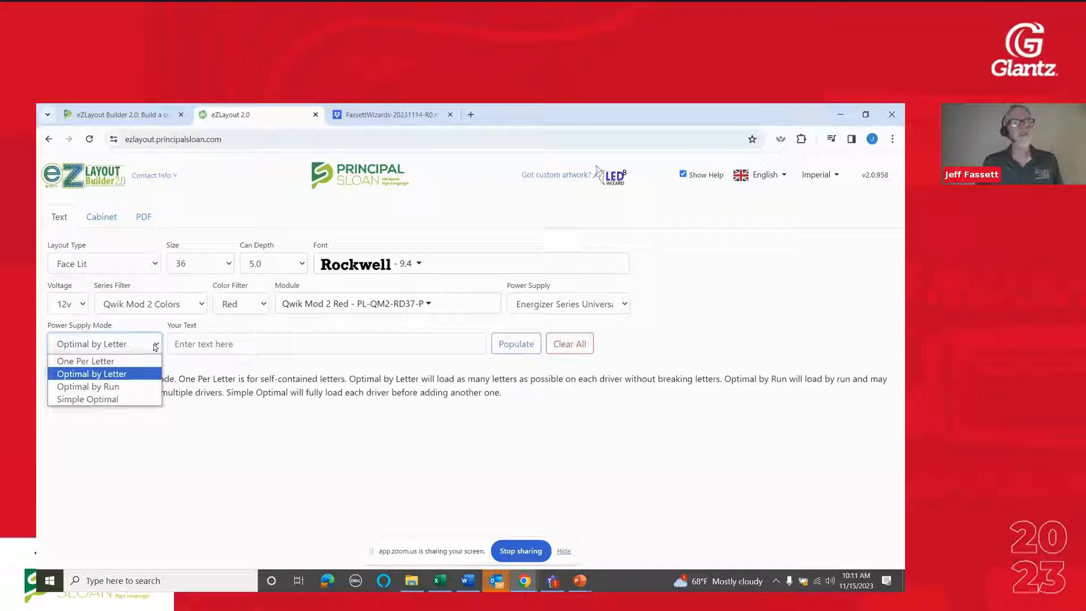
{"action": "left_click", "coordinate": [156, 346]}
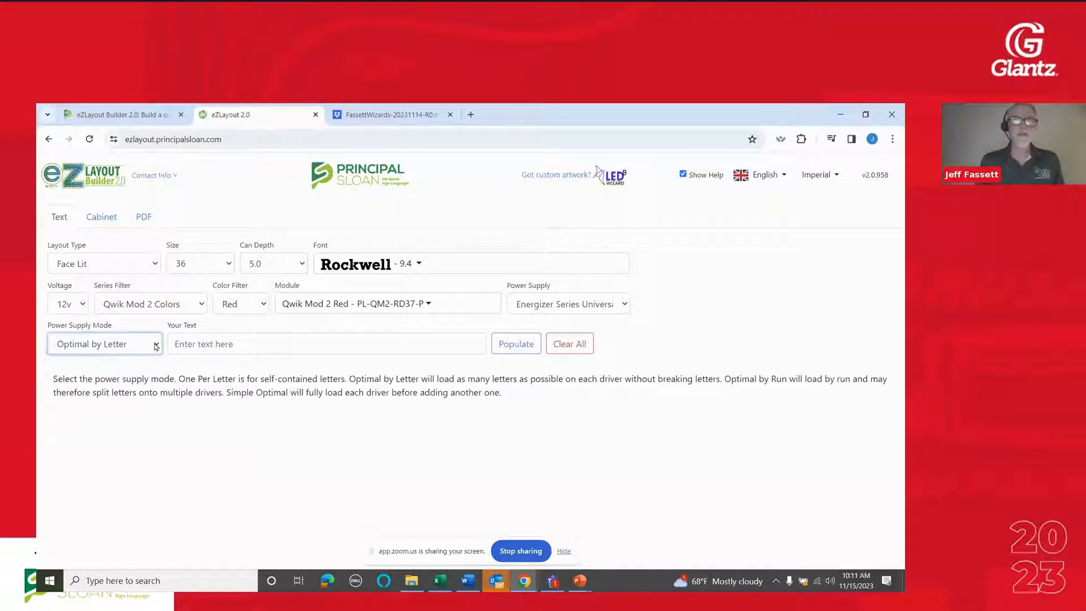
Enter GLANTZ as the sign text and populate the channel letter layout
{"action": "left_click", "coordinate": [251, 337]}
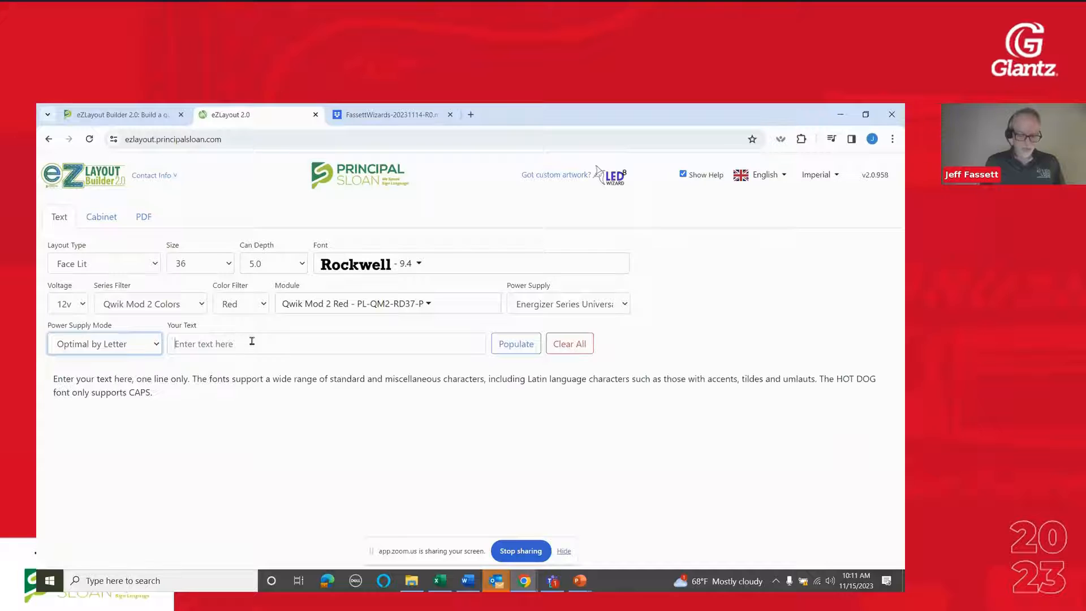
{"action": "type", "text": "GLANTZ"}
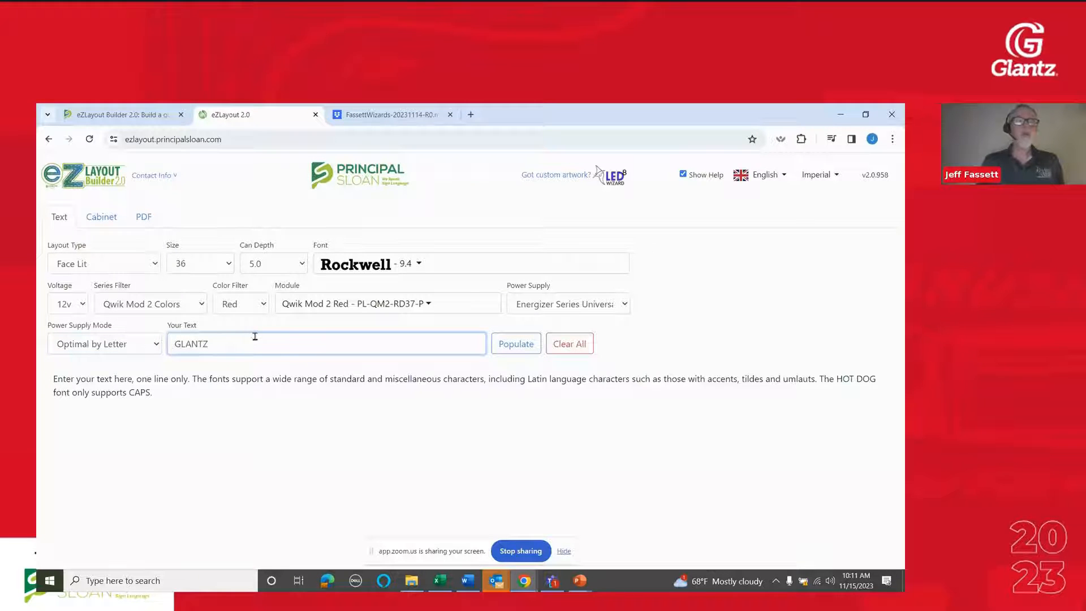
{"action": "left_click", "coordinate": [315, 414]}
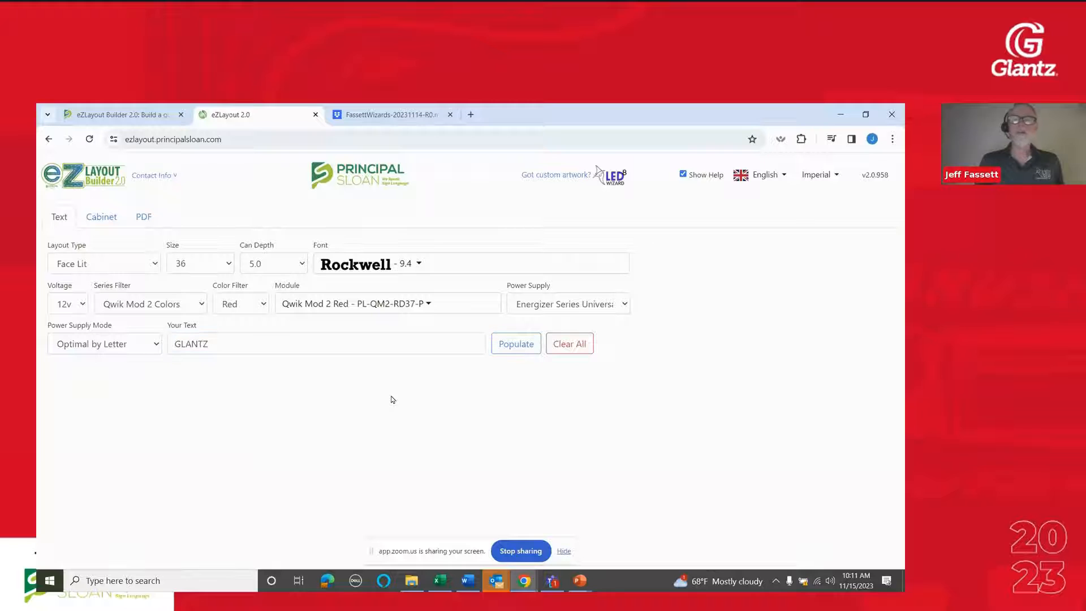
{"action": "left_click", "coordinate": [510, 347]}
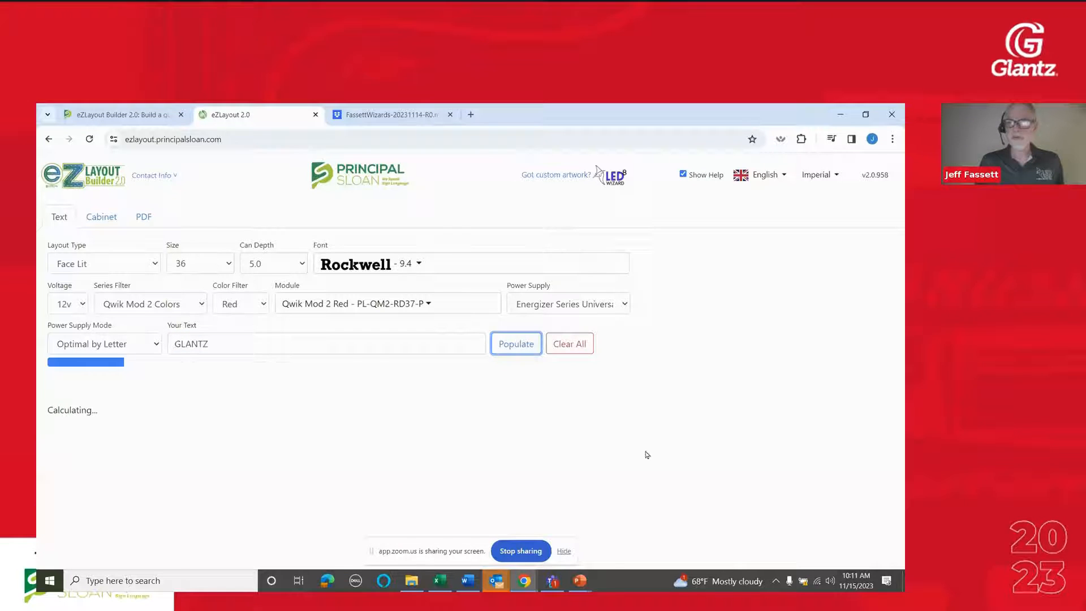
Change the lettering font to Helvetica Bold Cond. and repopulate the GLANTZ layout to review its module placement
{"action": "scroll", "coordinate": [659, 338], "scroll_direction": "down", "scroll_amount": 2}
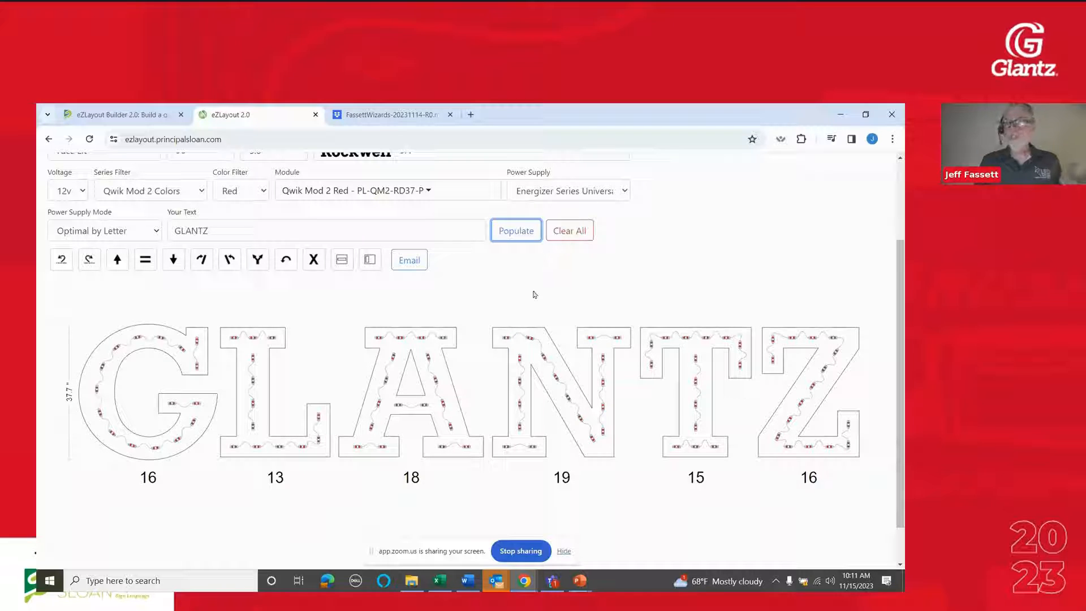
{"action": "scroll", "coordinate": [533, 291], "scroll_direction": "up", "scroll_amount": 1}
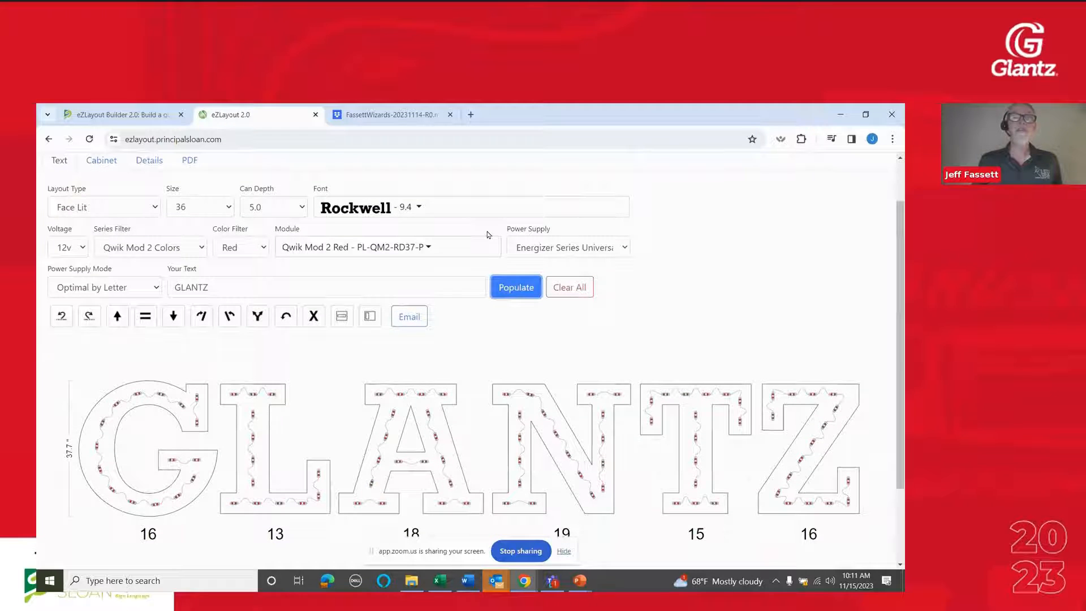
{"action": "left_click", "coordinate": [437, 212]}
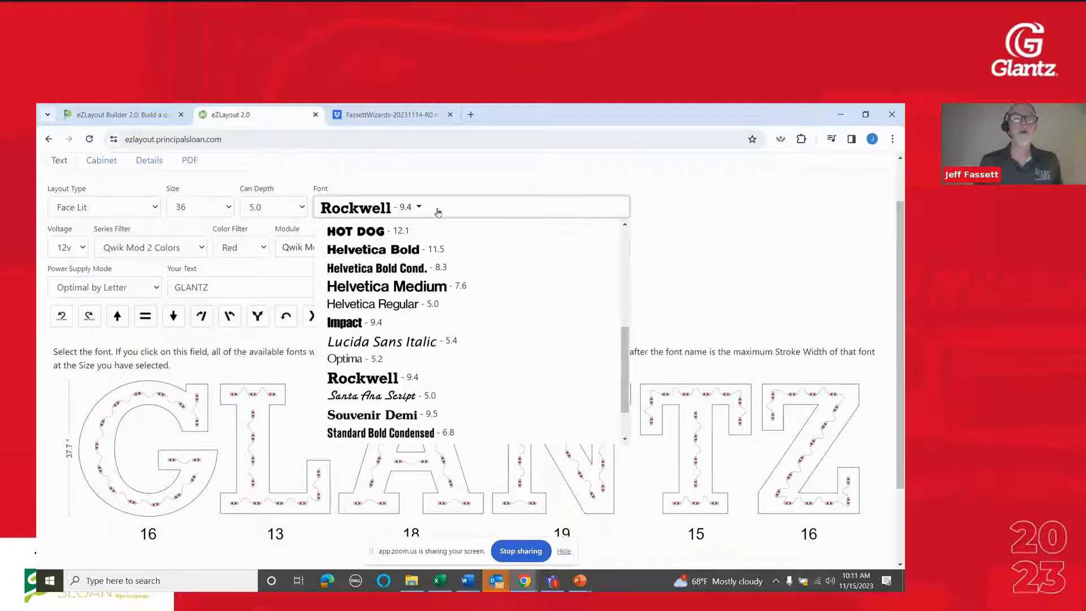
{"action": "left_click", "coordinate": [421, 271]}
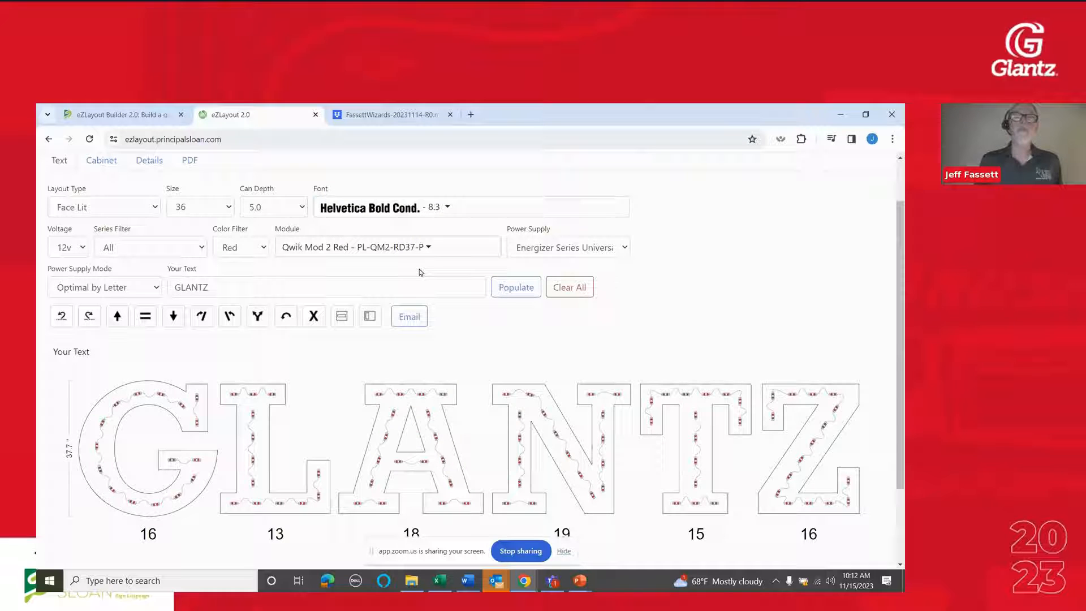
{"action": "left_click", "coordinate": [509, 288]}
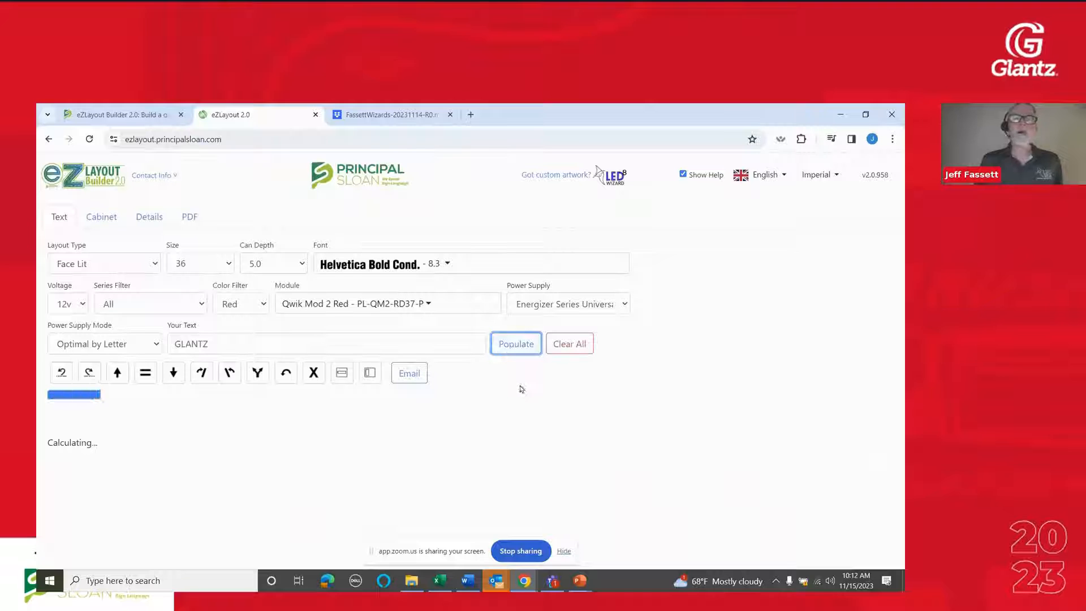
{"action": "scroll", "coordinate": [521, 391], "scroll_direction": "down", "scroll_amount": 2}
{"action": "scroll", "coordinate": [521, 388], "scroll_direction": "down", "scroll_amount": 1}
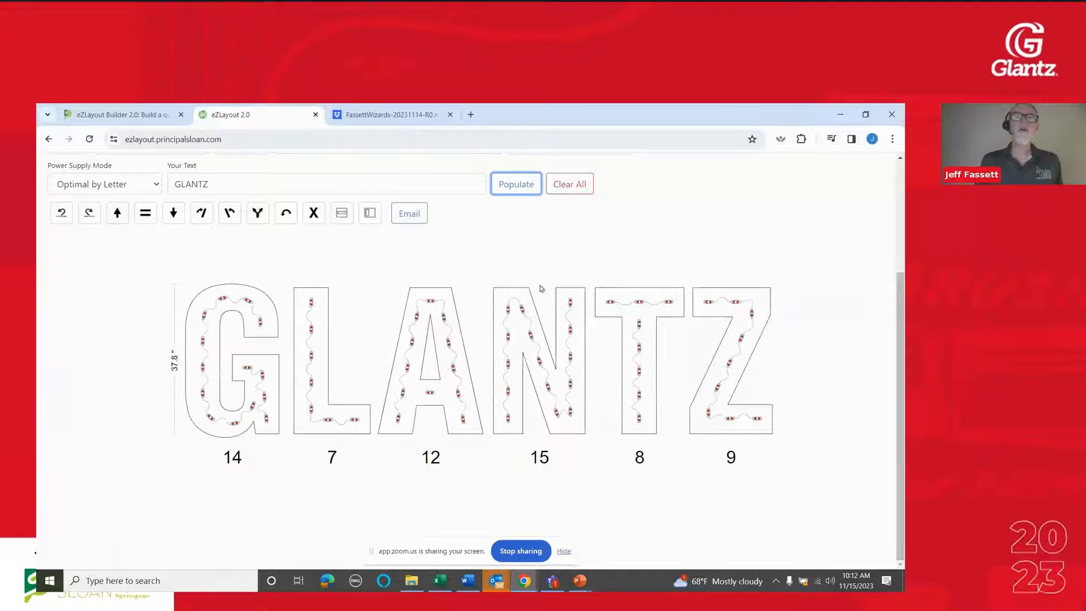
{"action": "scroll", "coordinate": [525, 267], "scroll_direction": "up", "scroll_amount": 3}
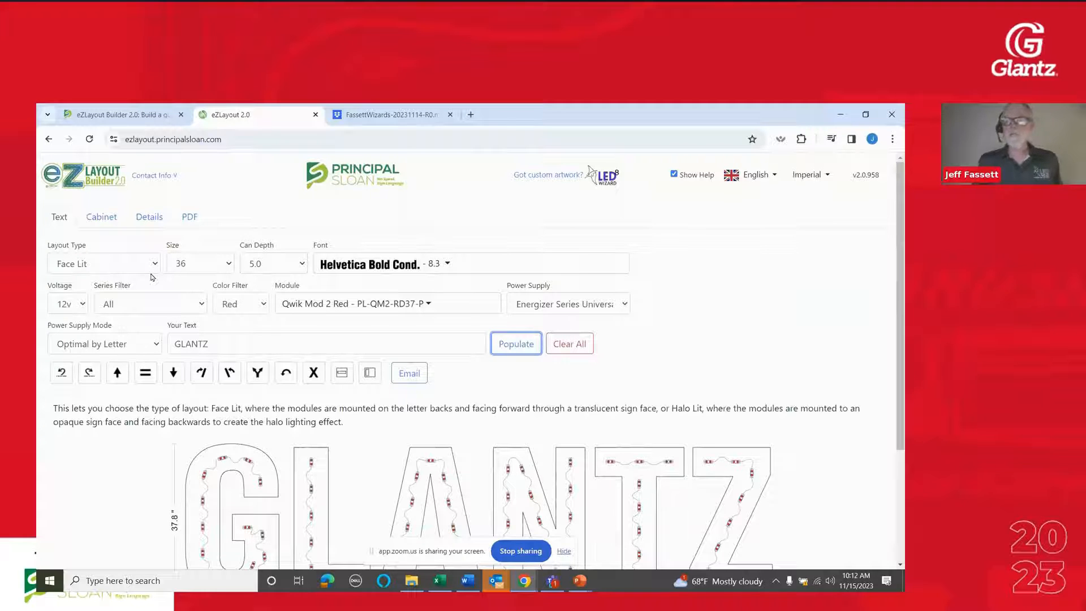
Set the layout type to Halo Lit, the letter size to 48 and the font to Adsans Bold
{"action": "left_click", "coordinate": [135, 264]}
{"action": "left_click", "coordinate": [131, 294]}
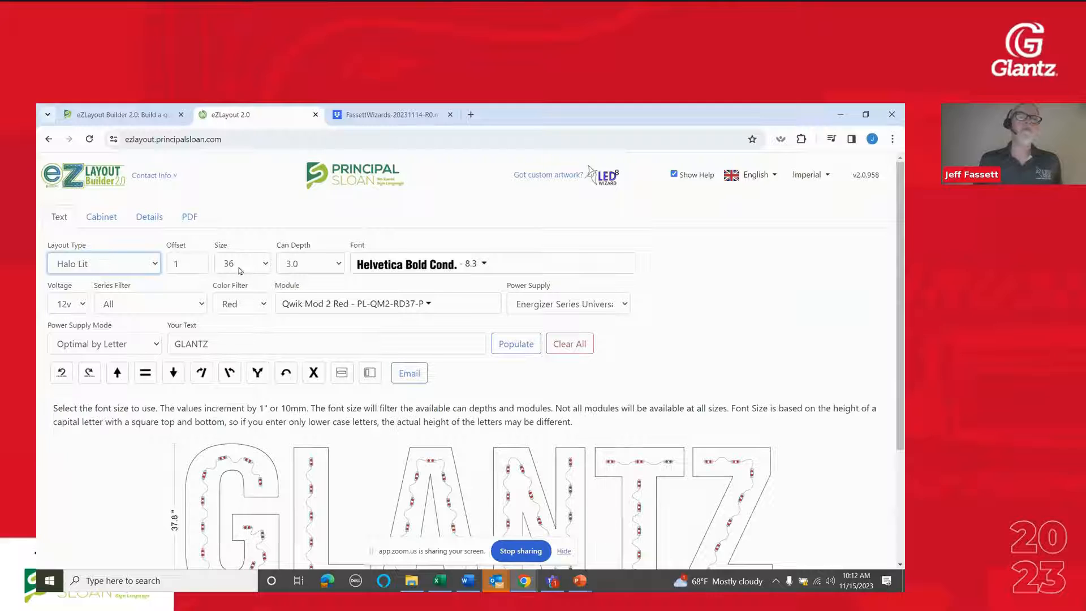
{"action": "left_click", "coordinate": [264, 266]}
{"action": "scroll", "coordinate": [243, 407], "scroll_direction": "down", "scroll_amount": 4}
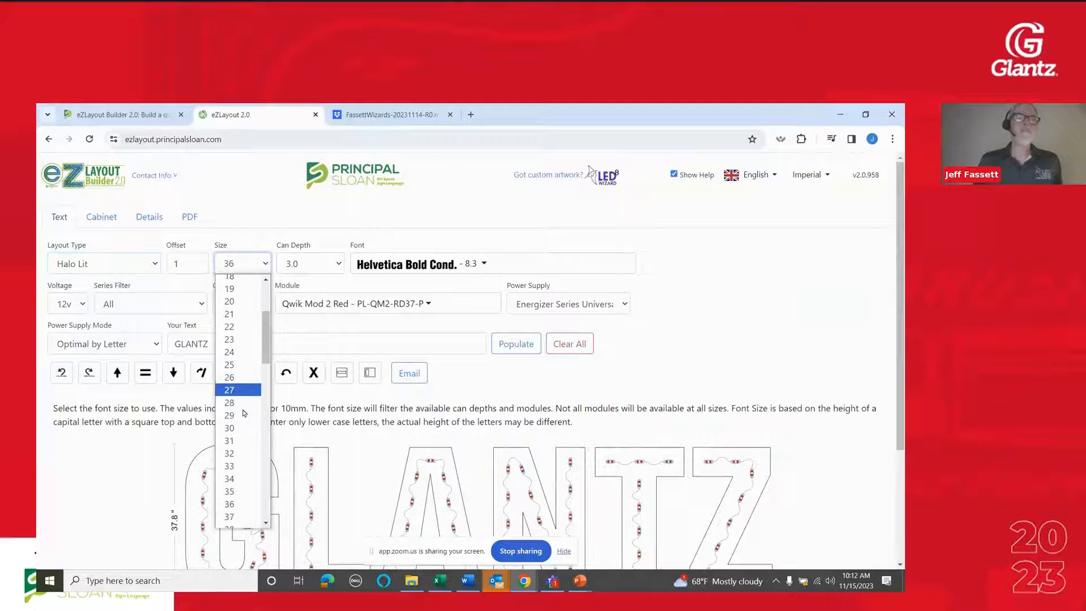
{"action": "left_click", "coordinate": [241, 447]}
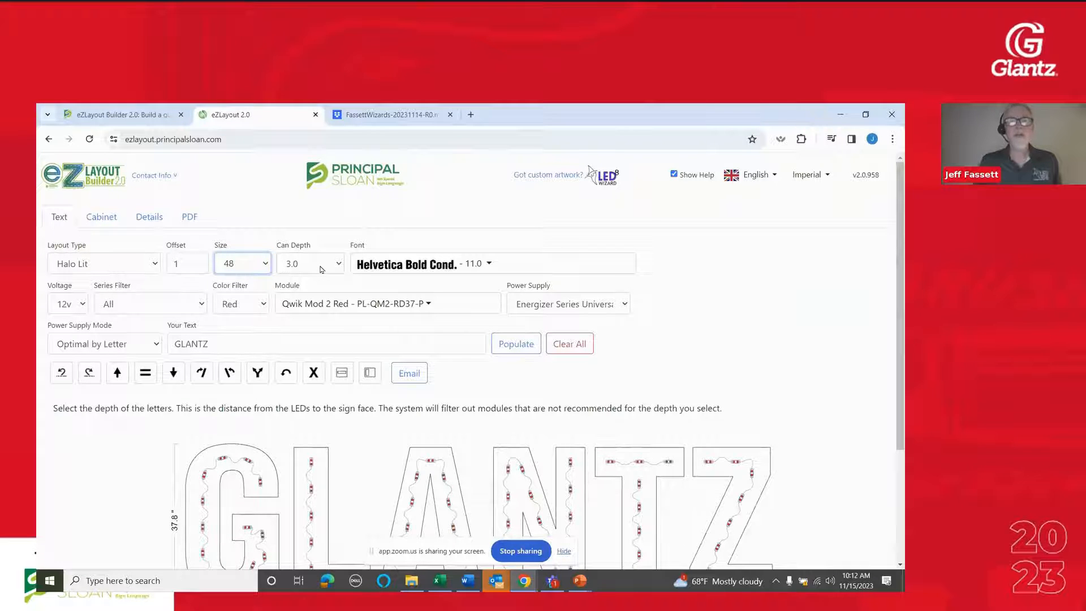
{"action": "left_click", "coordinate": [371, 267]}
{"action": "scroll", "coordinate": [405, 296], "scroll_direction": "up", "scroll_amount": 5}
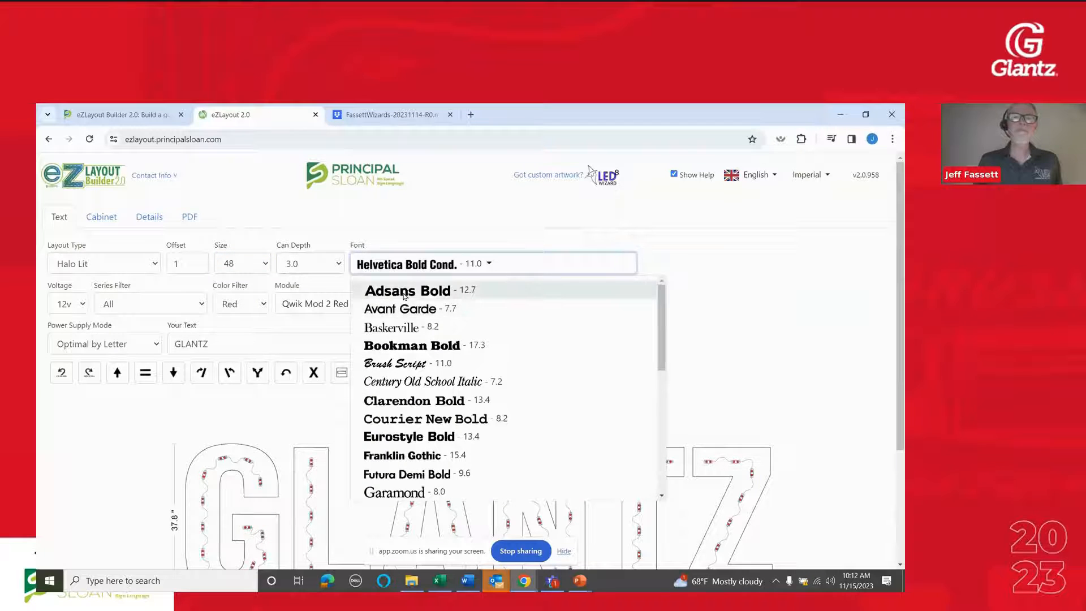
{"action": "left_click", "coordinate": [405, 292]}
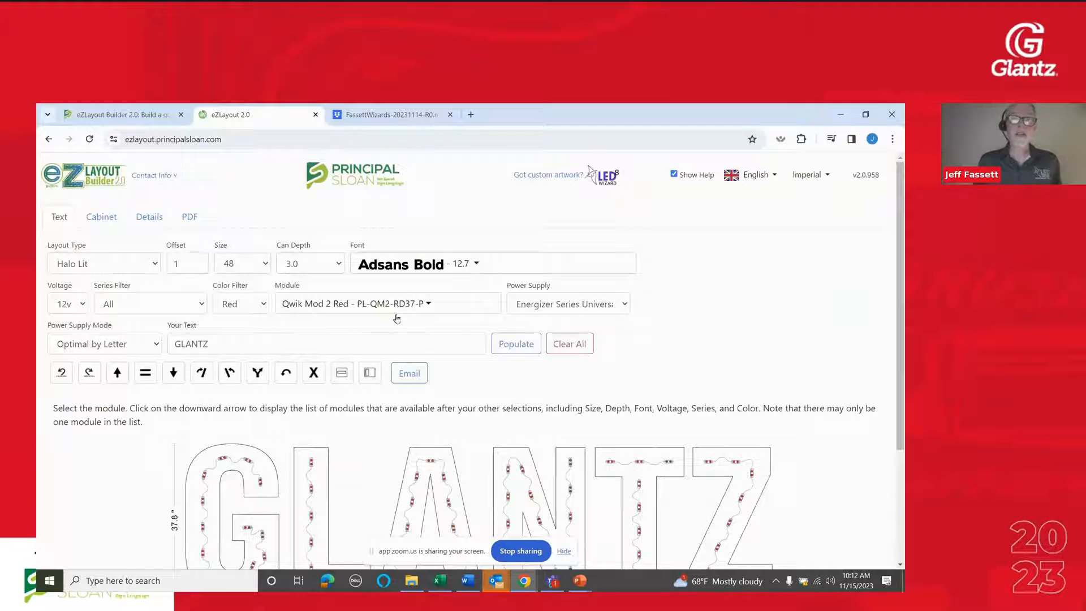
Filter the modules to 24v and the Prism Synergy Mini Whites series, and choose the Prism Synergy Mini 6500K module
{"action": "left_click", "coordinate": [81, 306]}
{"action": "left_click", "coordinate": [77, 348]}
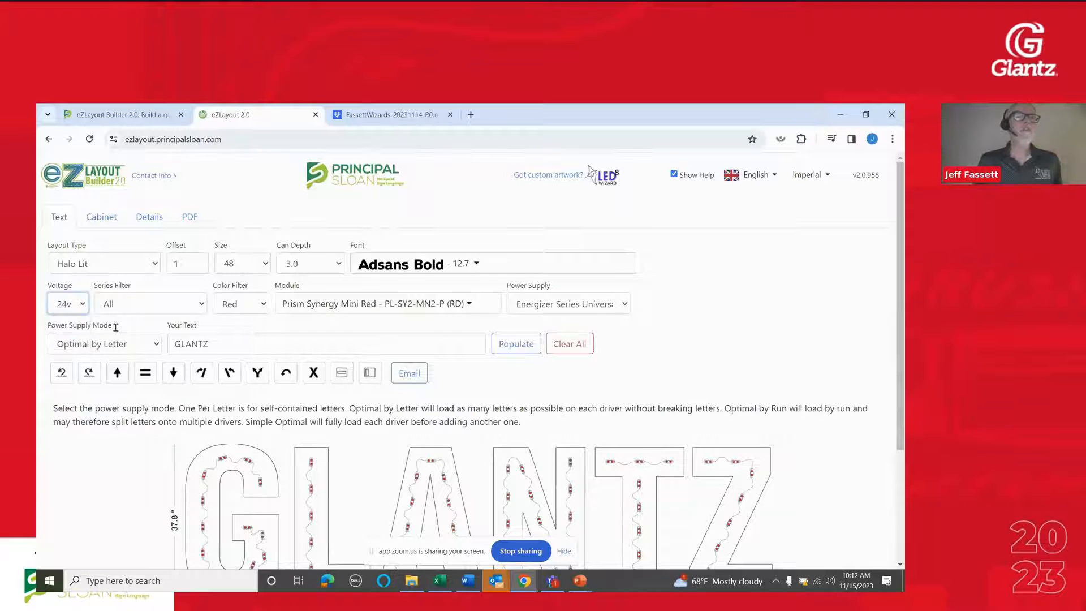
{"action": "left_click", "coordinate": [144, 304]}
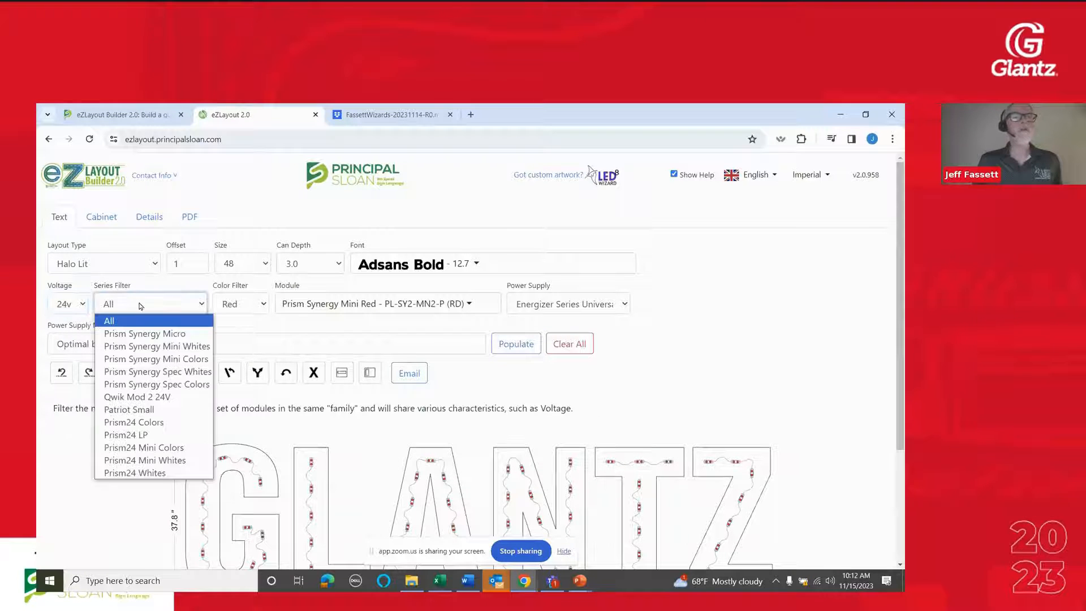
{"action": "left_click", "coordinate": [170, 347]}
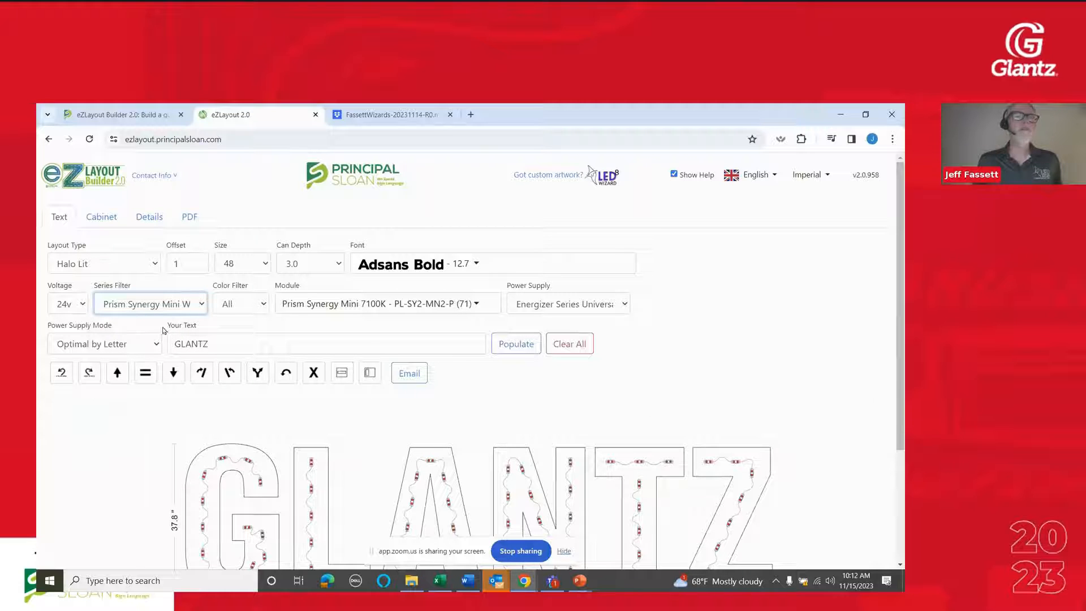
{"action": "left_click", "coordinate": [200, 304]}
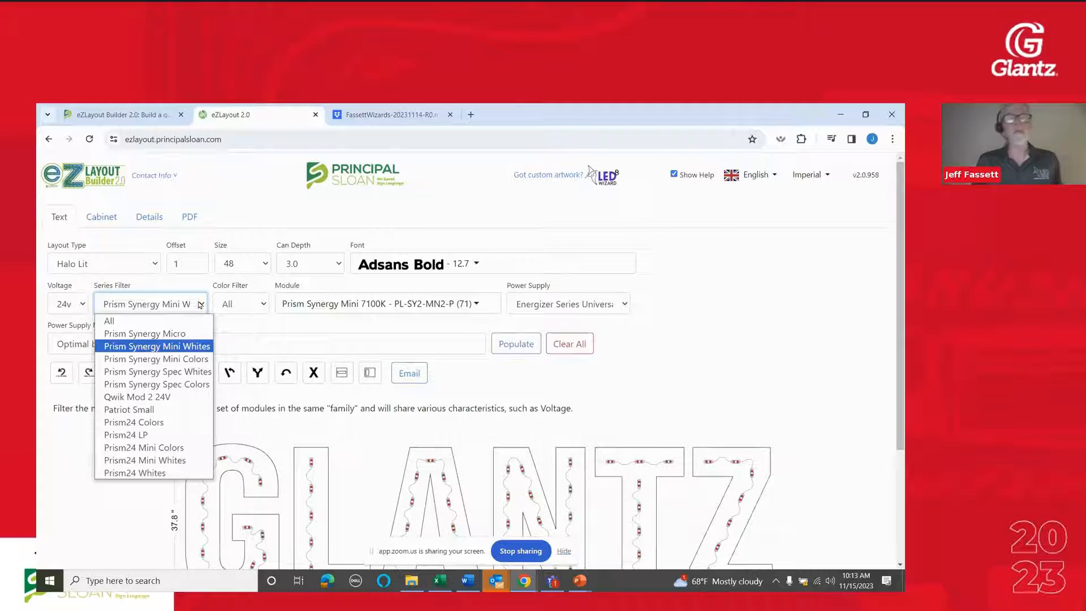
{"action": "left_click", "coordinate": [342, 327]}
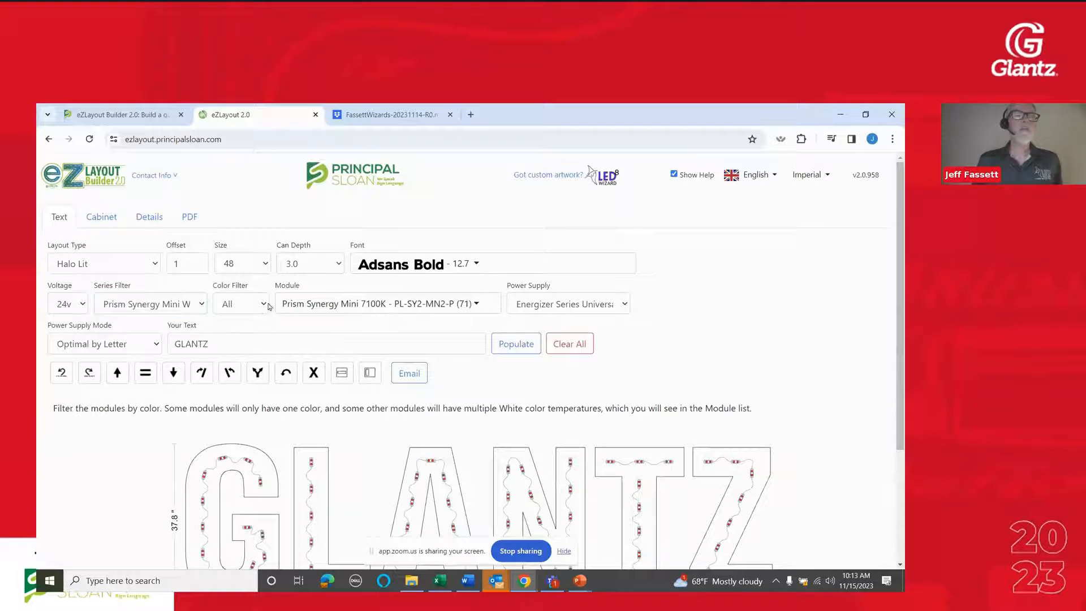
{"action": "left_click", "coordinate": [341, 311]}
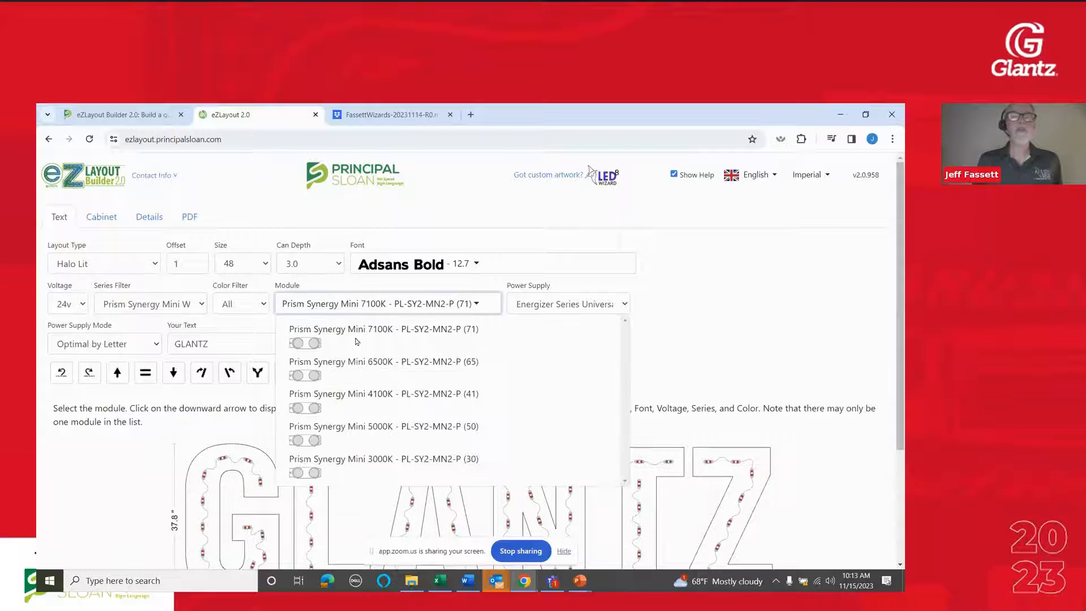
{"action": "left_click", "coordinate": [371, 372]}
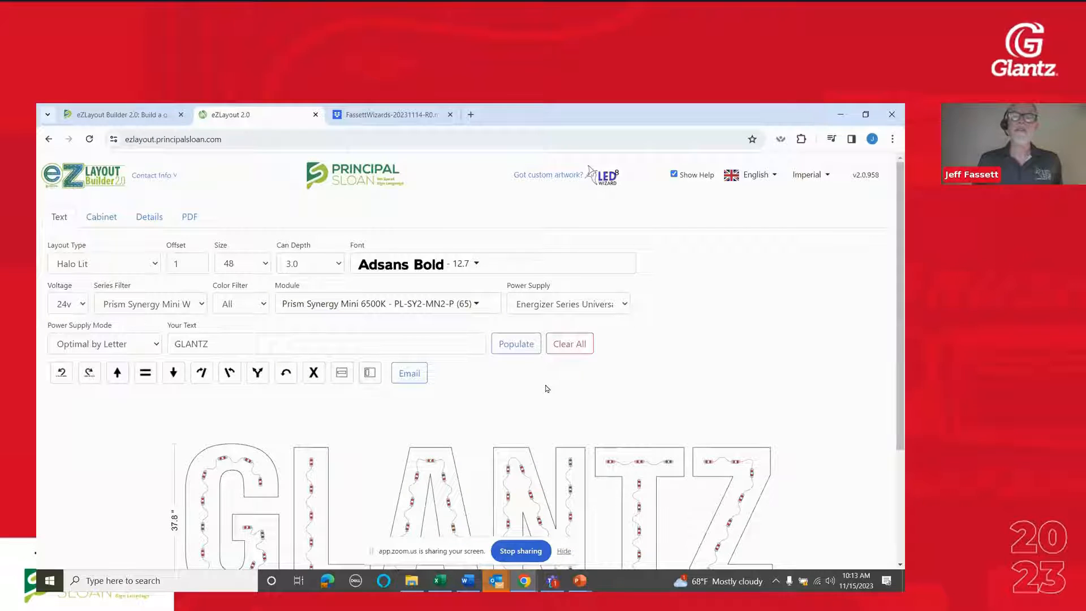
Populate the halo-lit GLANTZ layout and inspect the module placement along the letter outlines up close
{"action": "left_click", "coordinate": [516, 345]}
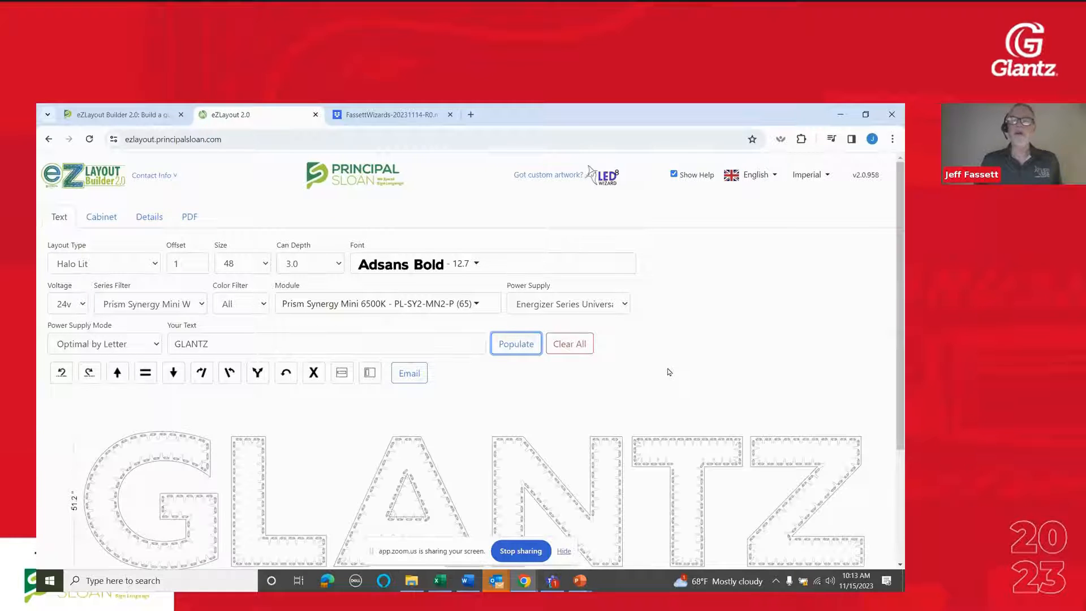
{"action": "scroll", "coordinate": [669, 372], "scroll_direction": "down", "scroll_amount": 2}
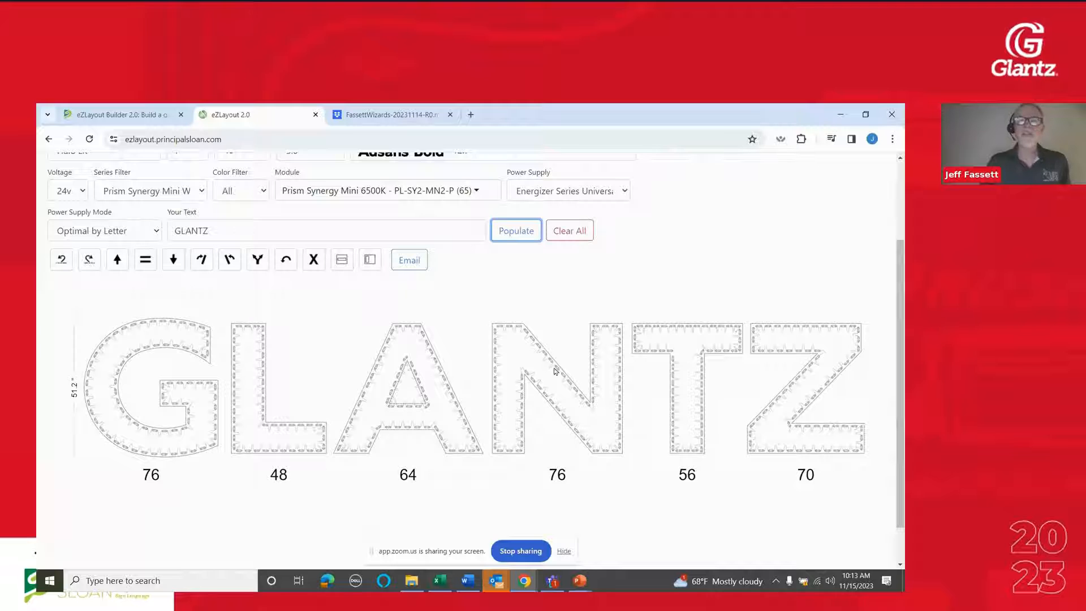
{"action": "scroll", "coordinate": [538, 427], "scroll_direction": "up", "scroll_amount": 5}
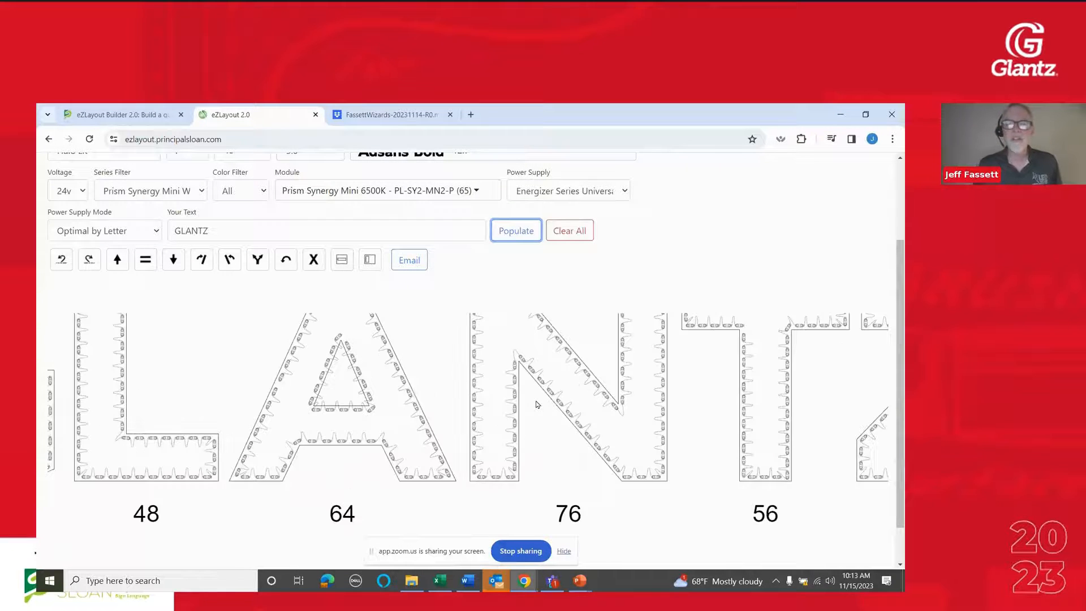
{"action": "scroll", "coordinate": [538, 404], "scroll_direction": "down", "scroll_amount": 5}
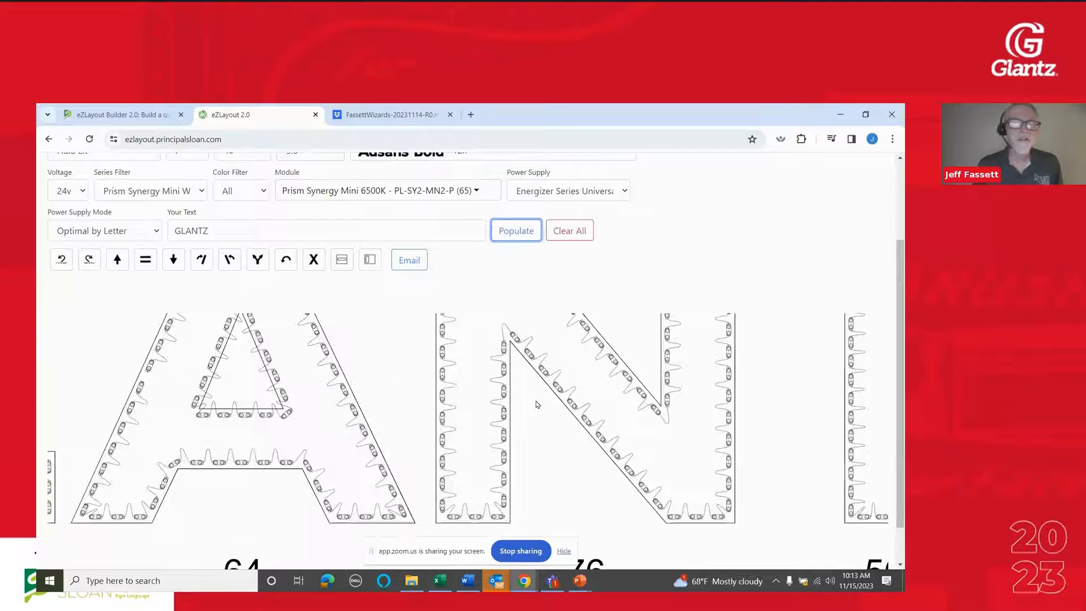
{"action": "scroll", "coordinate": [538, 405], "scroll_direction": "down", "scroll_amount": 2}
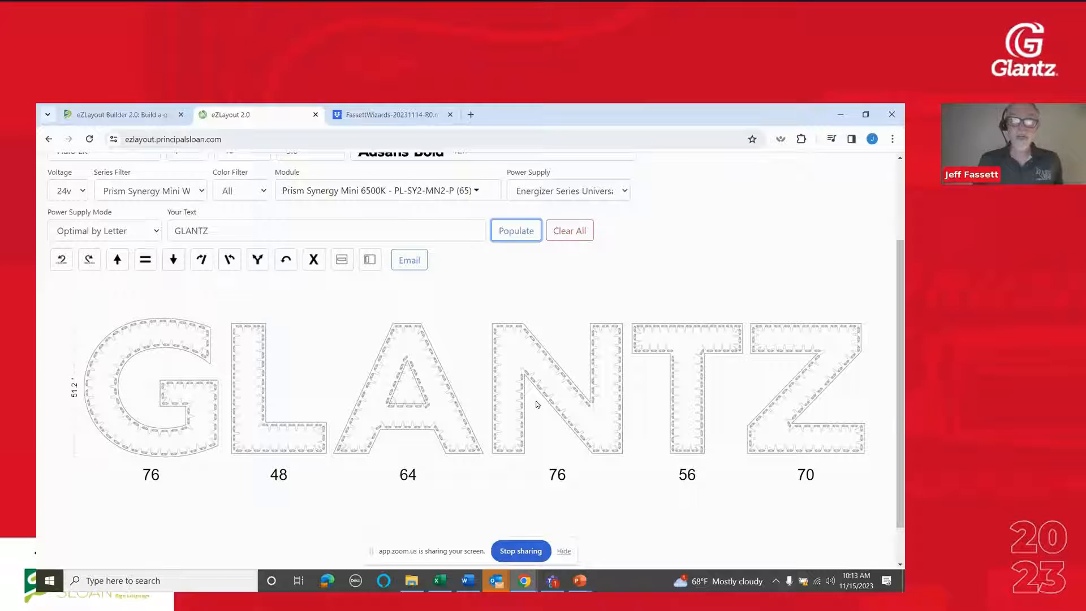
{"action": "scroll", "coordinate": [689, 236], "scroll_direction": "up", "scroll_amount": 2}
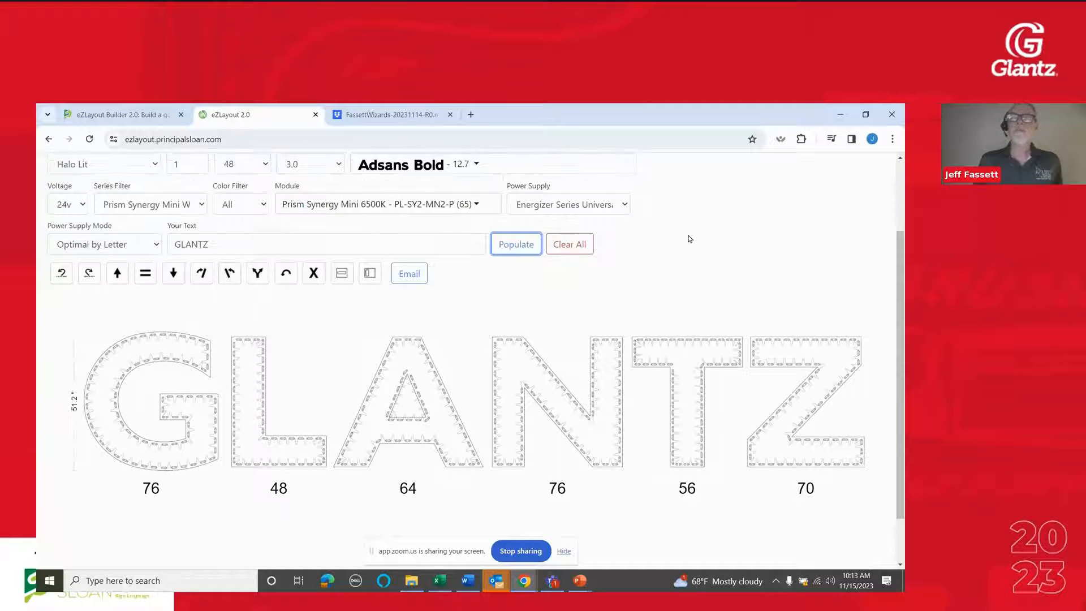
{"action": "scroll", "coordinate": [131, 193], "scroll_direction": "down", "scroll_amount": 1}
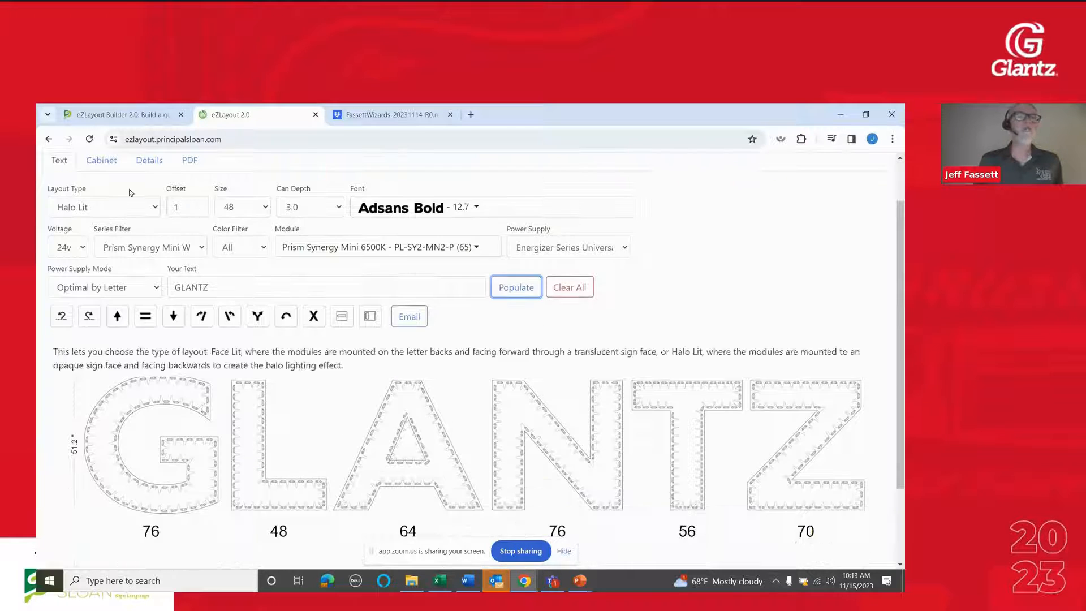
Switch to the cabinet layout and set the cabinet's can depth to 8
{"action": "left_click", "coordinate": [102, 162]}
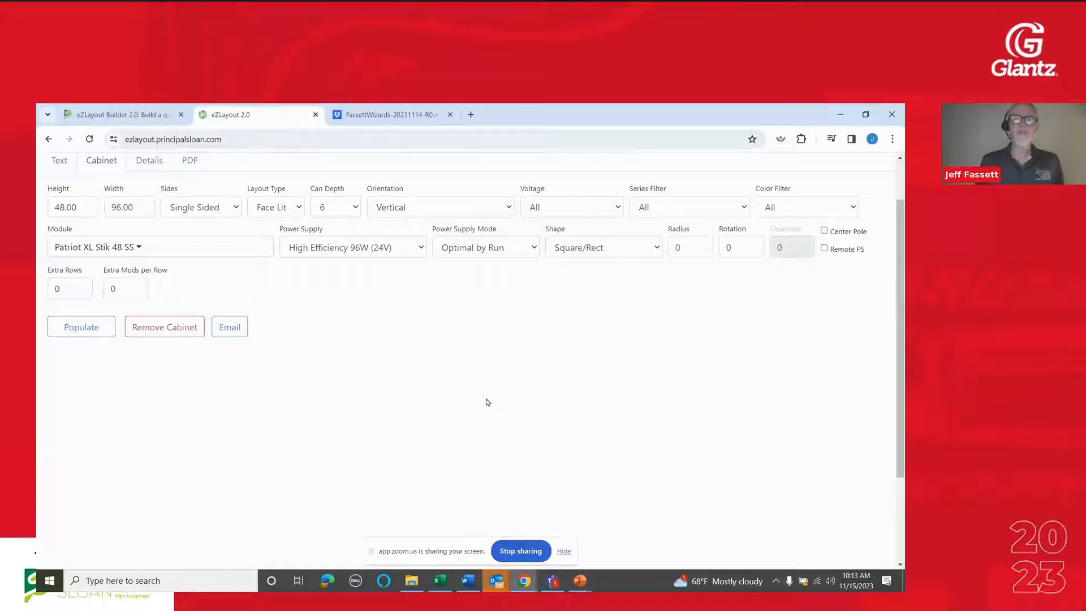
{"action": "scroll", "coordinate": [483, 403], "scroll_direction": "up", "scroll_amount": 1}
{"action": "scroll", "coordinate": [367, 396], "scroll_direction": "down", "scroll_amount": 1}
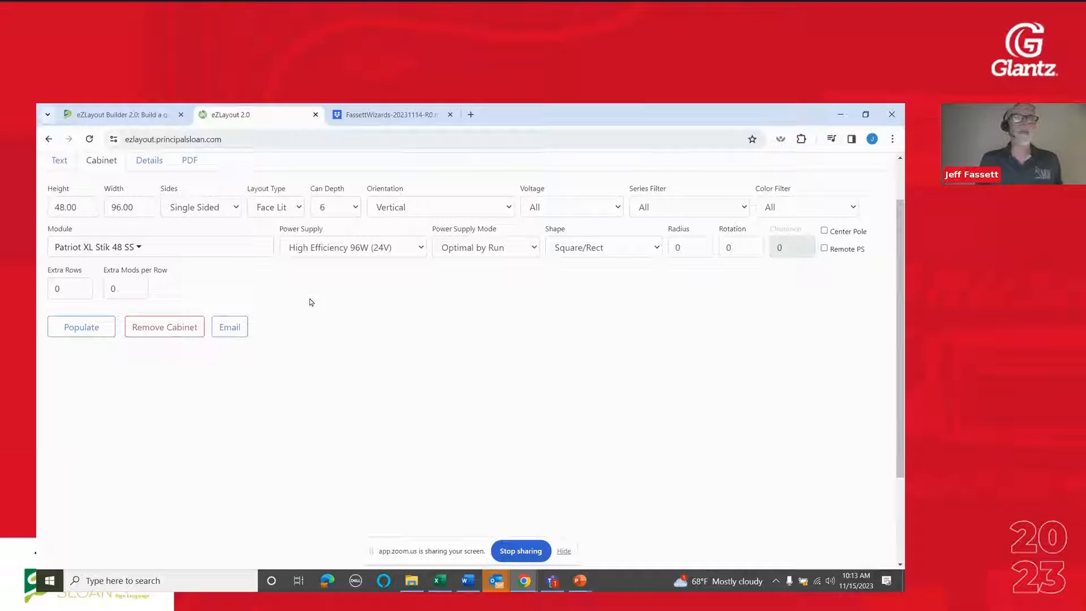
{"action": "left_click", "coordinate": [356, 208]}
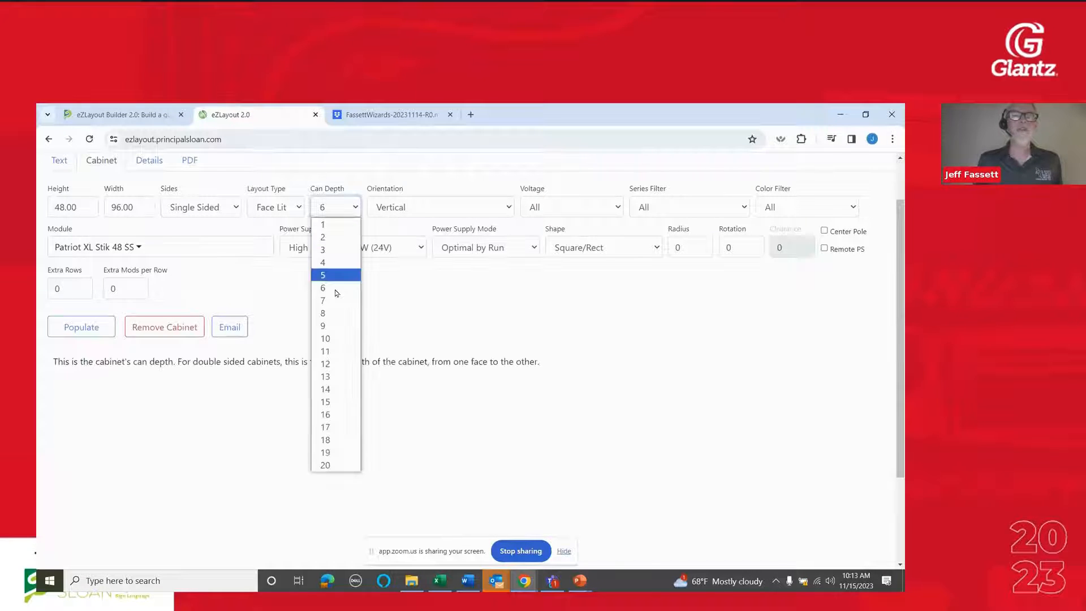
{"action": "left_click", "coordinate": [332, 313]}
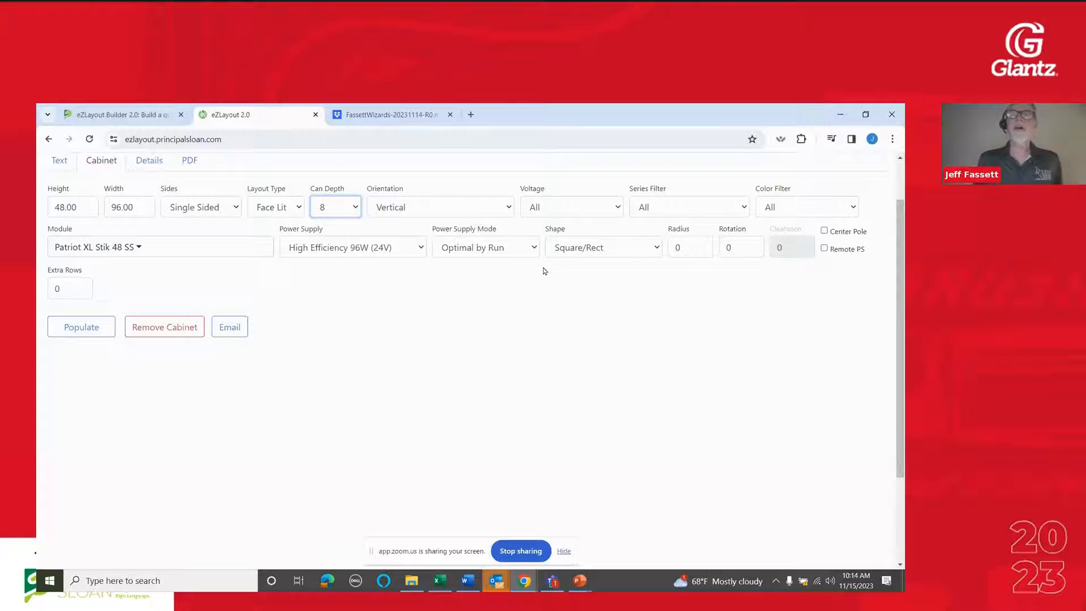
Filter the cabinet modules to 12v and the Tap Out Stik SS series, and populate the cabinet layout
{"action": "left_click", "coordinate": [586, 209]}
{"action": "left_click", "coordinate": [572, 236]}
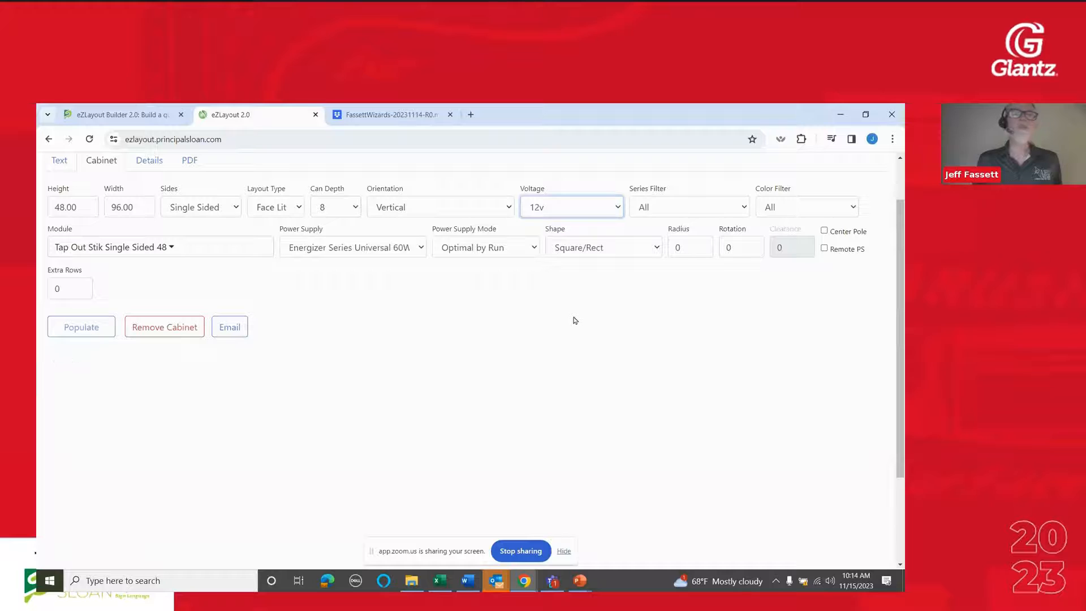
{"action": "left_click", "coordinate": [671, 210]}
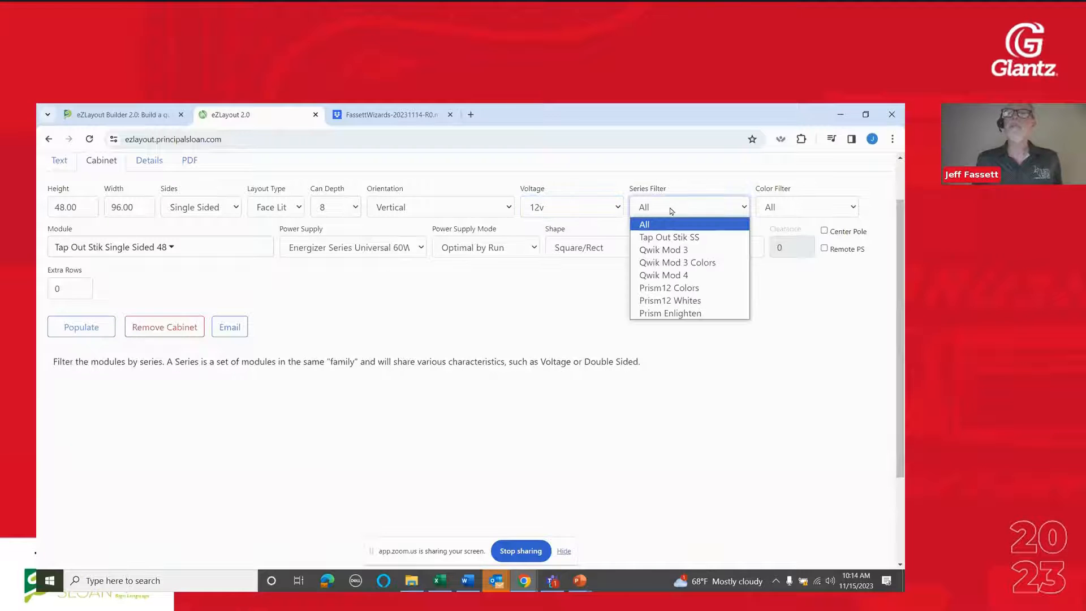
{"action": "left_click", "coordinate": [684, 238]}
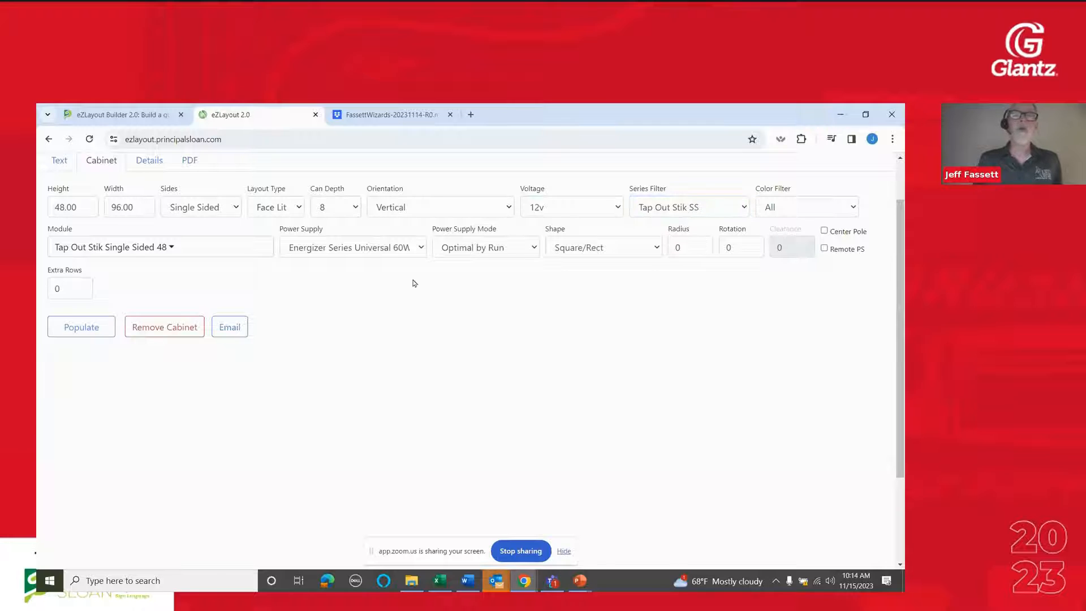
{"action": "mouse_move", "coordinate": [590, 239]}
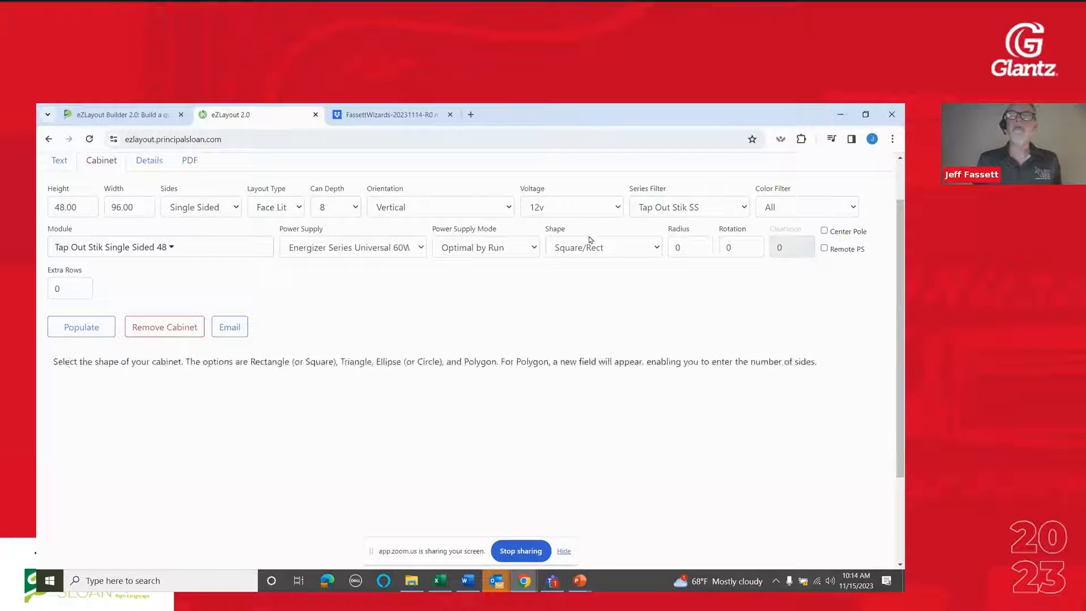
{"action": "left_click", "coordinate": [90, 329]}
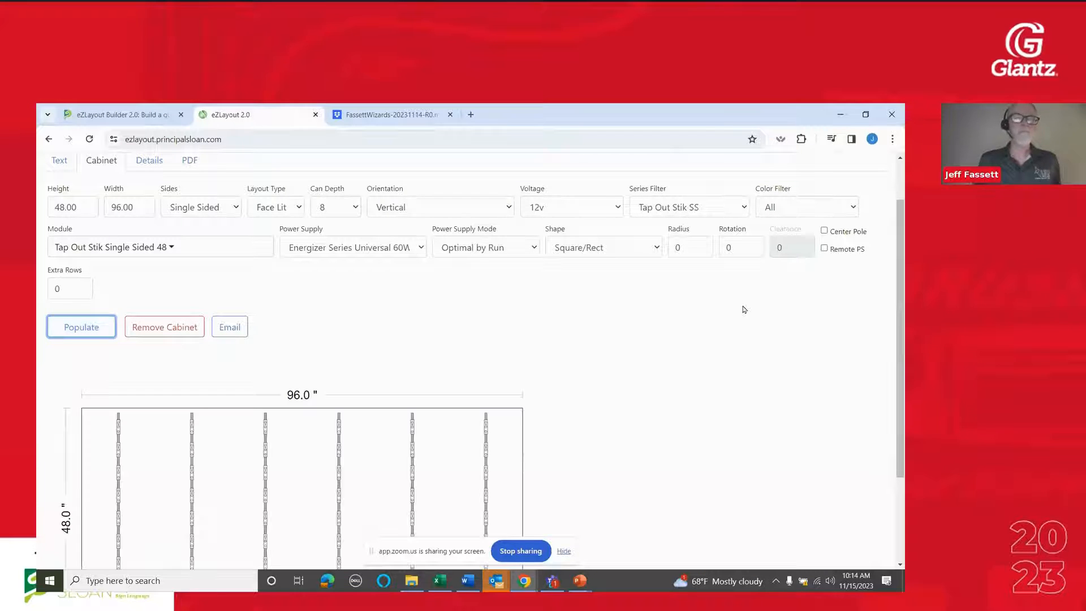
Change the cabinet's shape to Circle/Ellipse, repopulate the layout and check how the stiks fill the ellipse
{"action": "scroll", "coordinate": [744, 309], "scroll_direction": "down", "scroll_amount": 2}
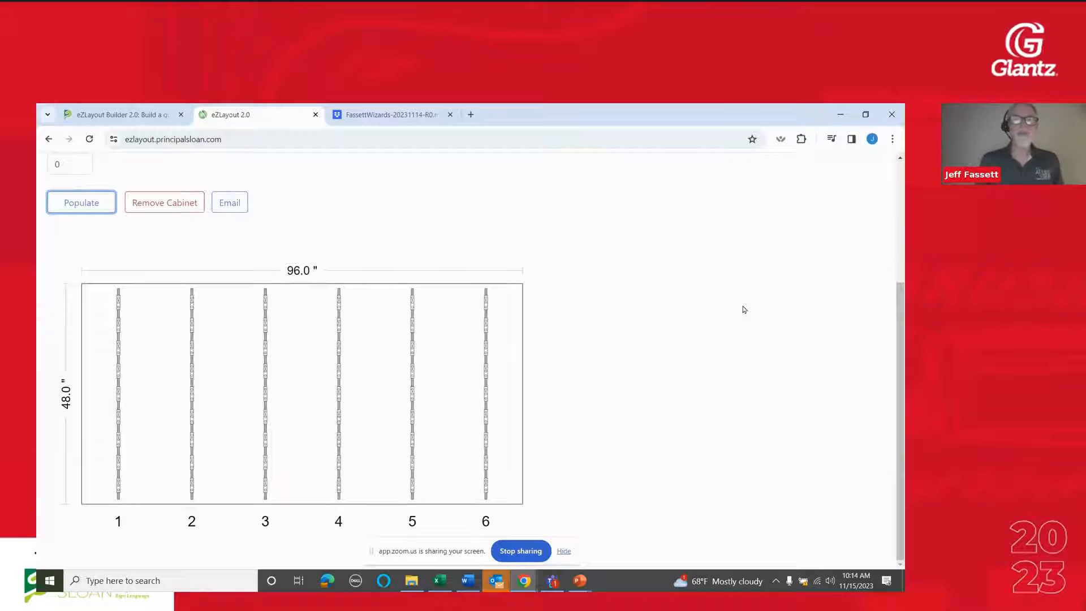
{"action": "scroll", "coordinate": [745, 309], "scroll_direction": "up", "scroll_amount": 3}
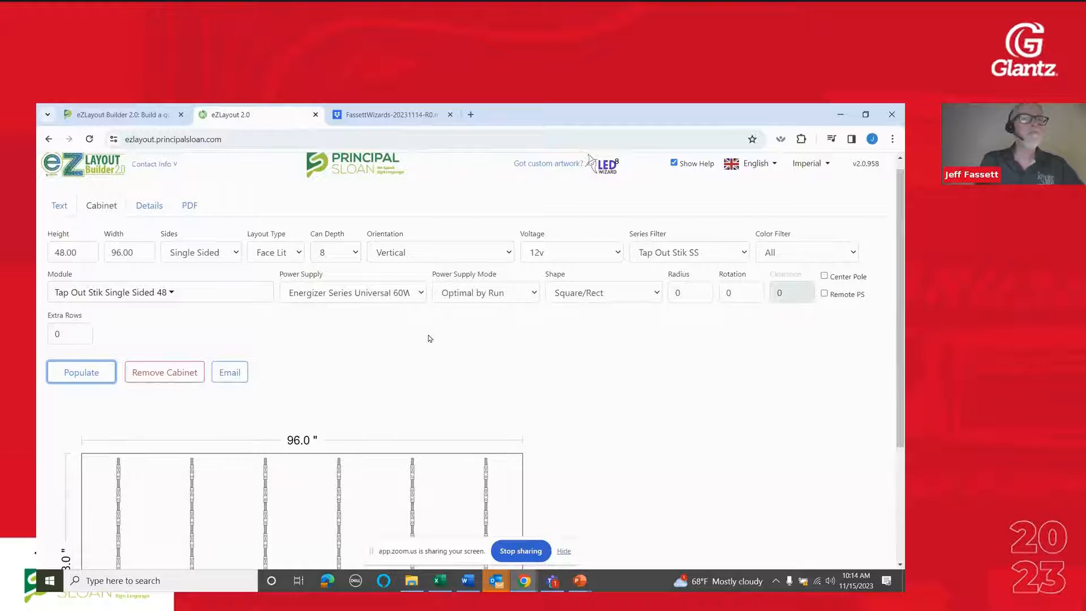
{"action": "left_click", "coordinate": [566, 300]}
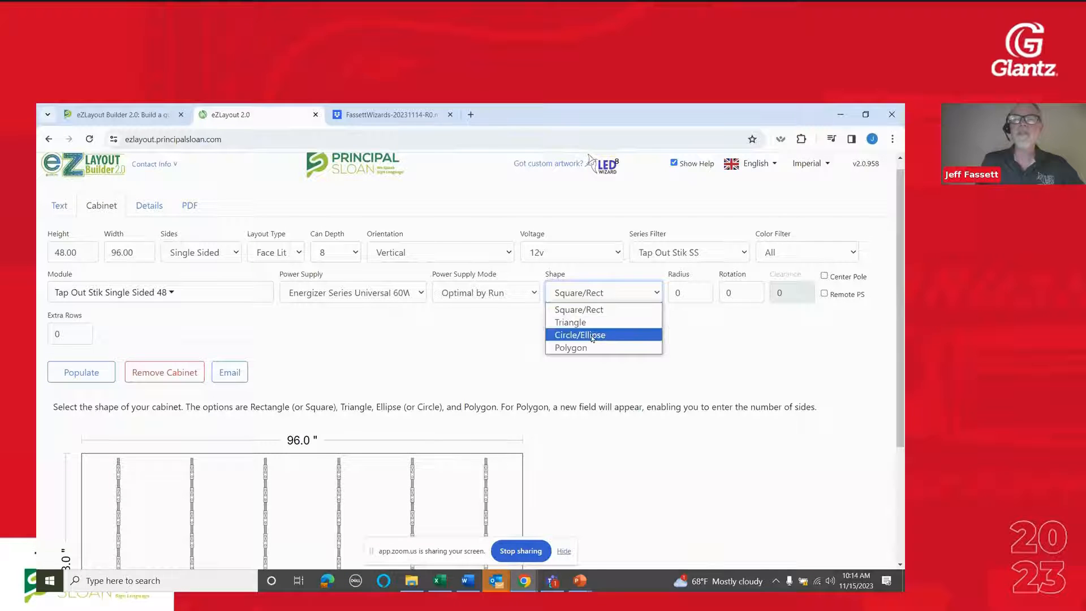
{"action": "left_click", "coordinate": [592, 336]}
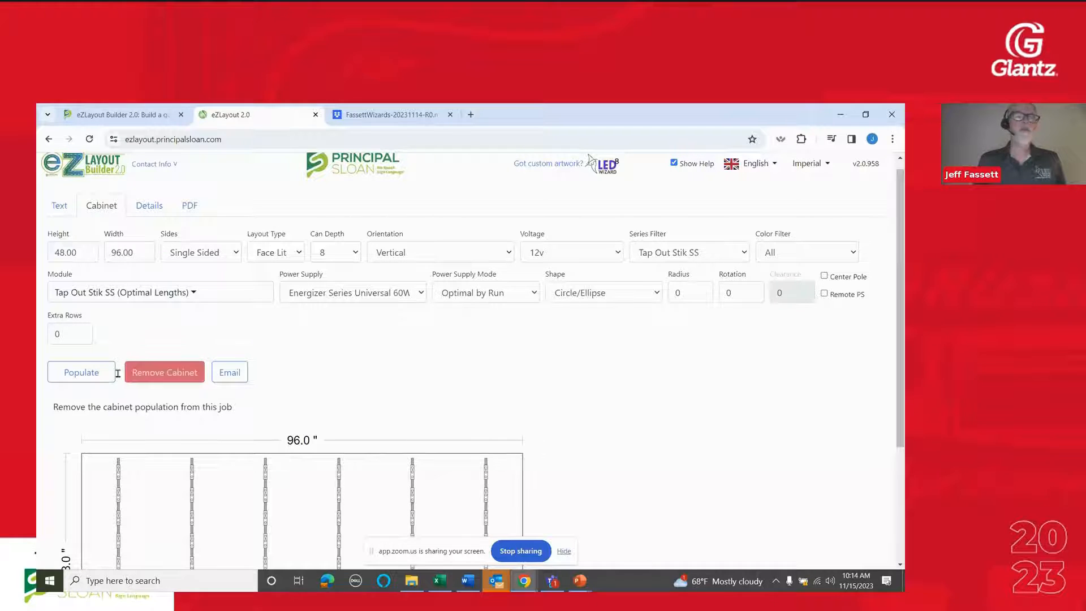
{"action": "left_click", "coordinate": [84, 373]}
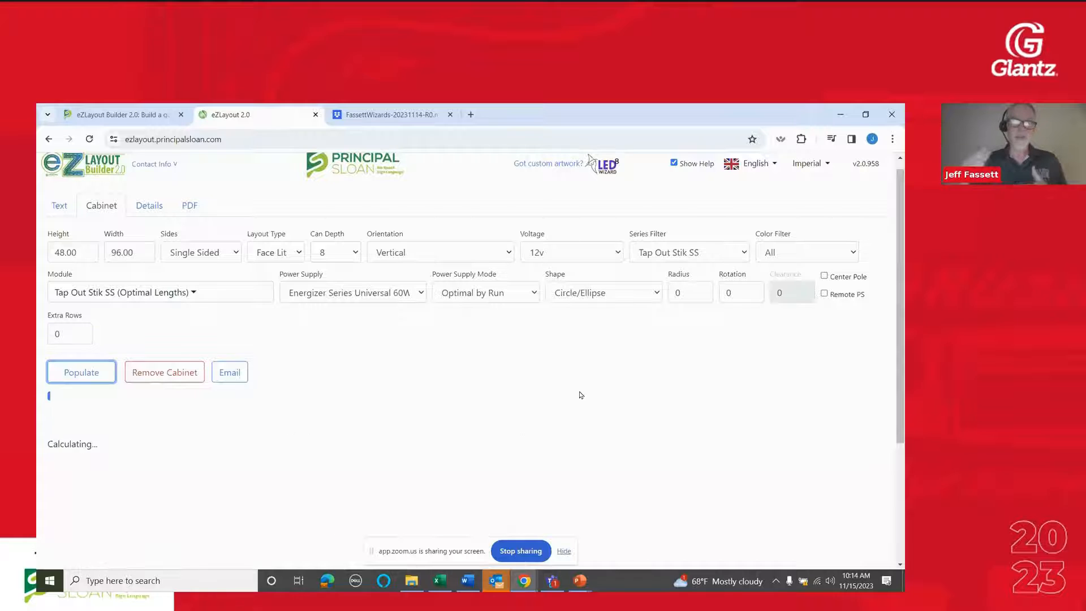
{"action": "scroll", "coordinate": [580, 395], "scroll_direction": "down", "scroll_amount": 3}
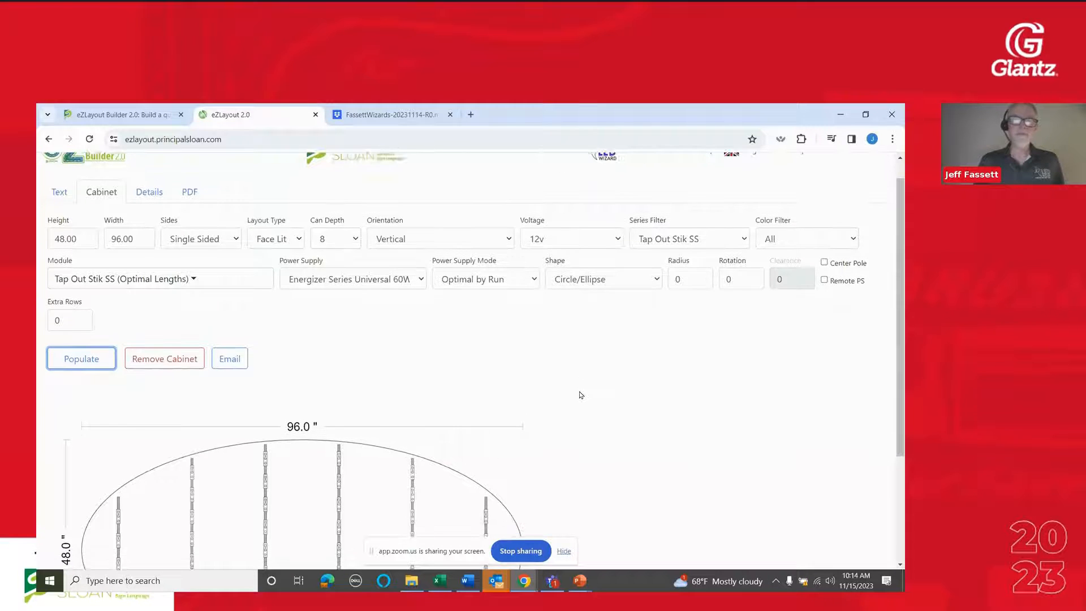
{"action": "scroll", "coordinate": [579, 395], "scroll_direction": "up", "scroll_amount": 1}
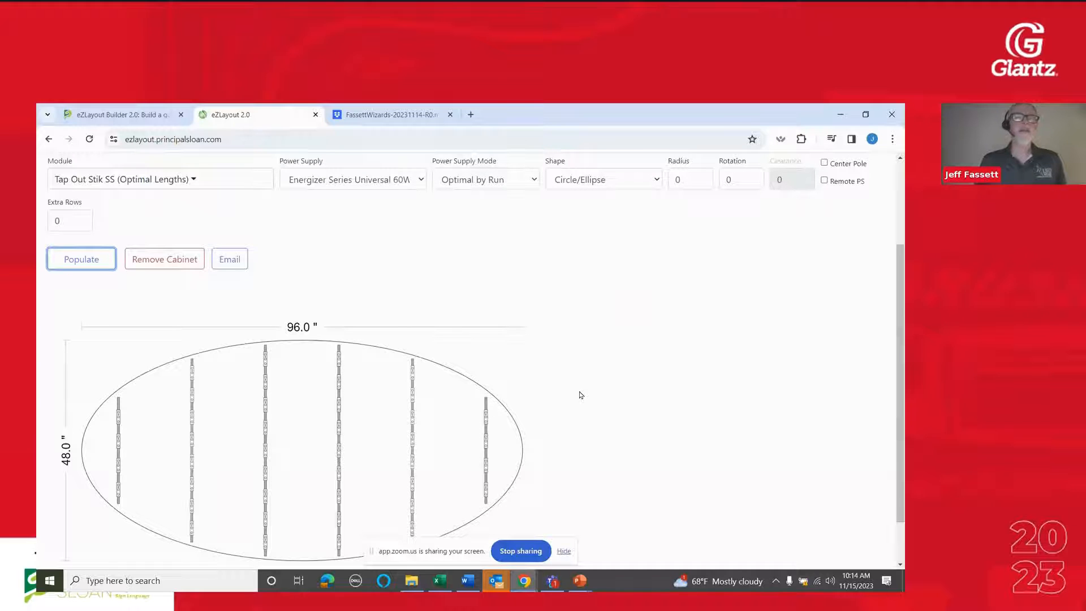
{"action": "scroll", "coordinate": [579, 395], "scroll_direction": "down", "scroll_amount": 1}
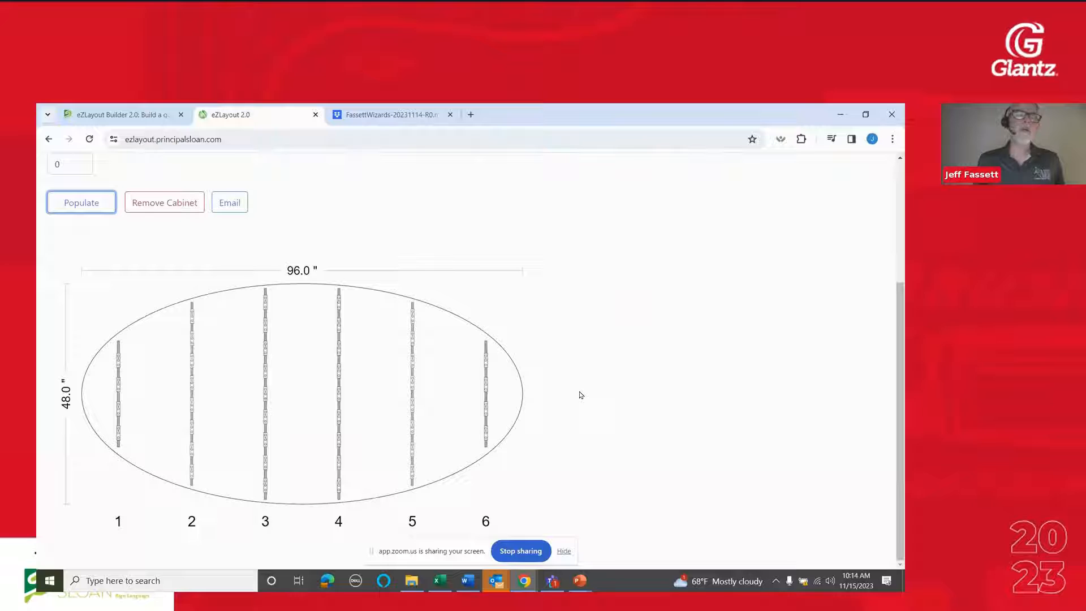
{"action": "scroll", "coordinate": [579, 395], "scroll_direction": "up", "scroll_amount": 3}
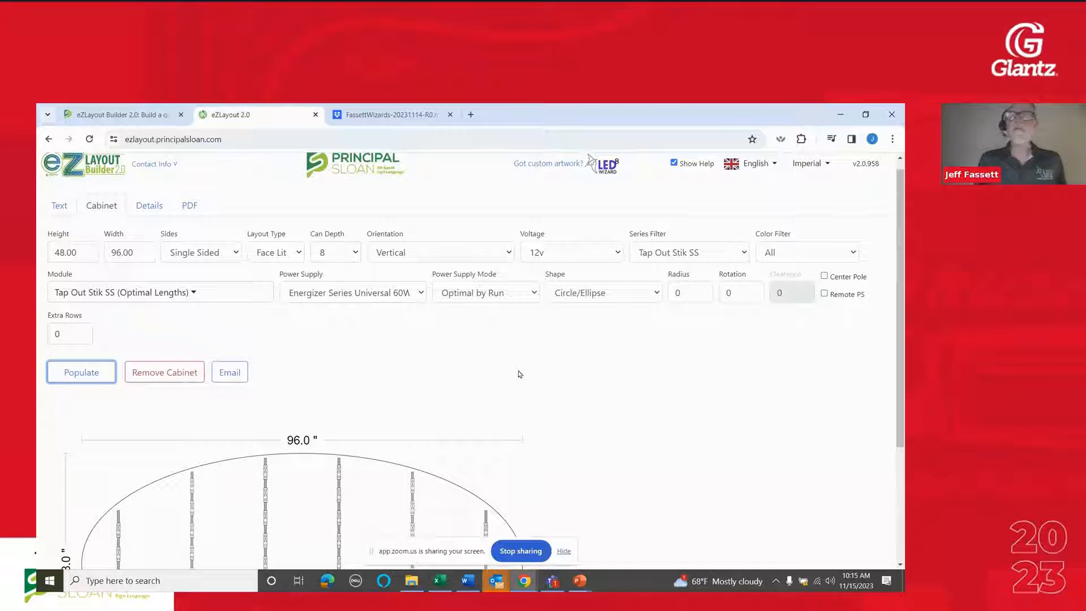
Set the elliptical cabinet's extra rows to 2 and repopulate the layout
{"action": "scroll", "coordinate": [520, 374], "scroll_direction": "down", "scroll_amount": 1}
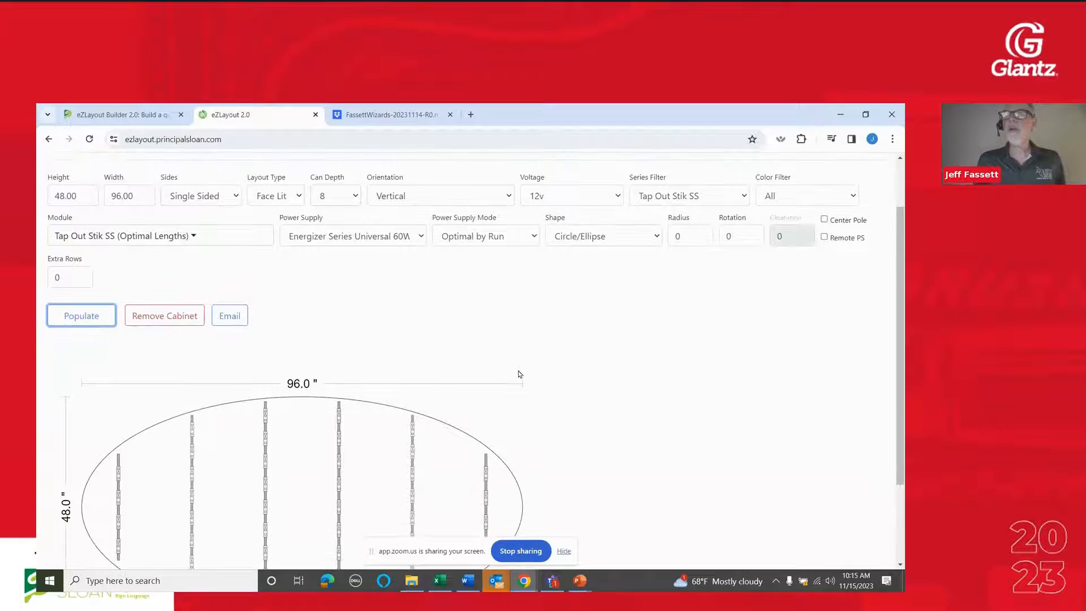
{"action": "scroll", "coordinate": [273, 362], "scroll_direction": "down", "scroll_amount": 1}
{"action": "mouse_move", "coordinate": [63, 217]}
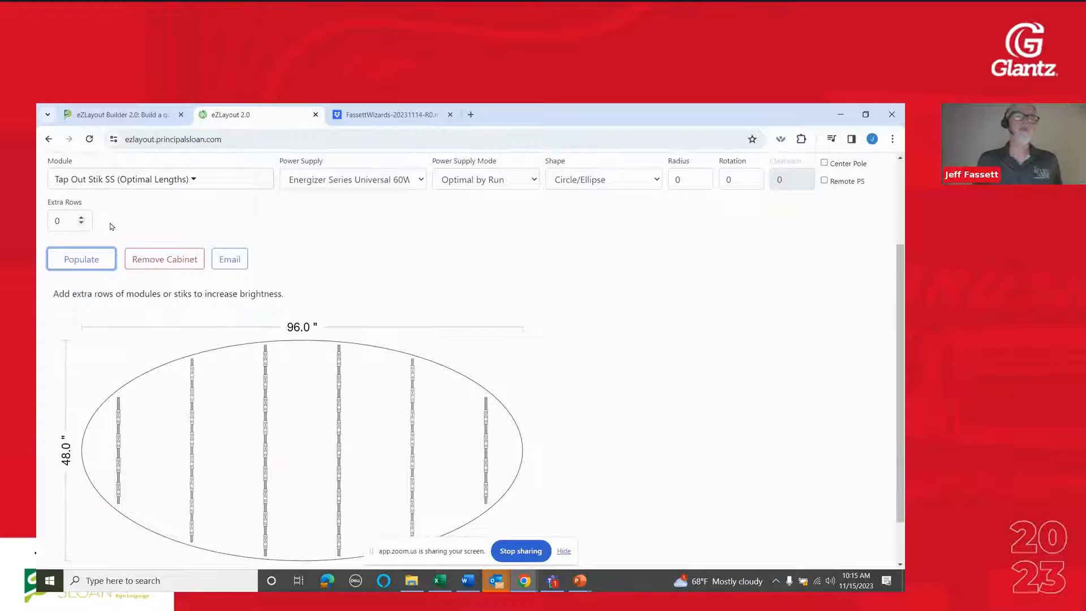
{"action": "left_click", "coordinate": [82, 218]}
{"action": "left_click", "coordinate": [82, 218]}
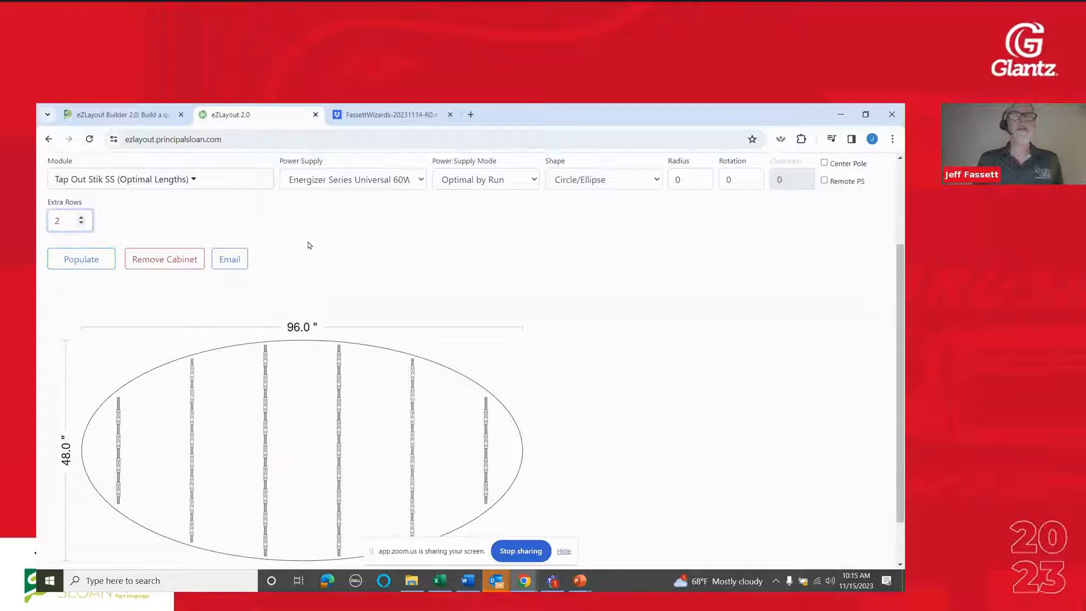
{"action": "left_click", "coordinate": [358, 251]}
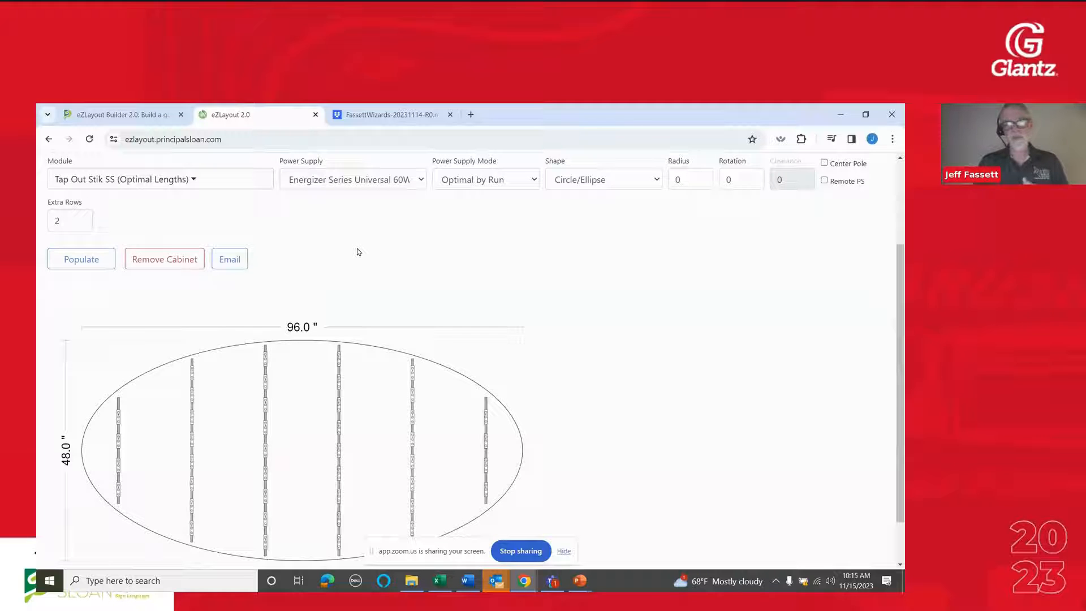
{"action": "left_click", "coordinate": [102, 256]}
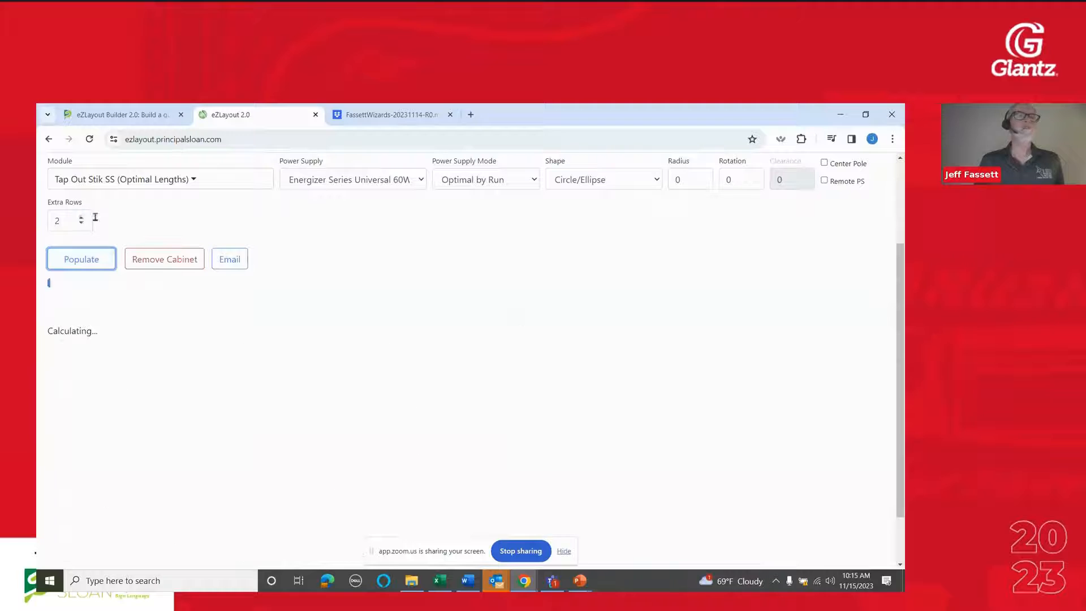
Examine the stik rows and the row spacing note of the elliptical cabinet layout, and populate it once more
{"action": "scroll", "coordinate": [639, 358], "scroll_direction": "down", "scroll_amount": 1}
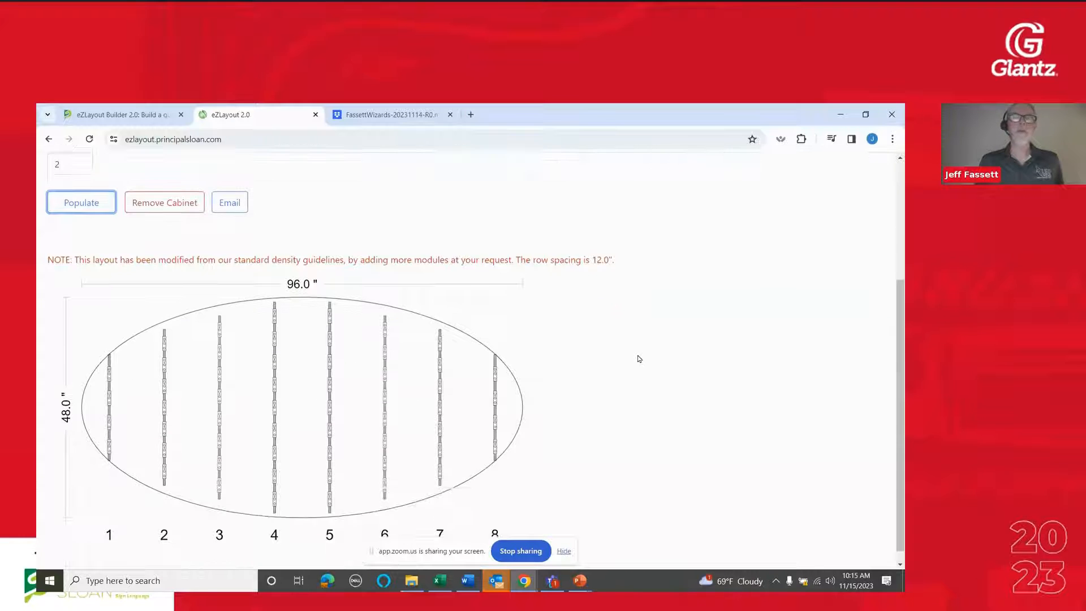
{"action": "scroll", "coordinate": [639, 358], "scroll_direction": "up", "scroll_amount": 3}
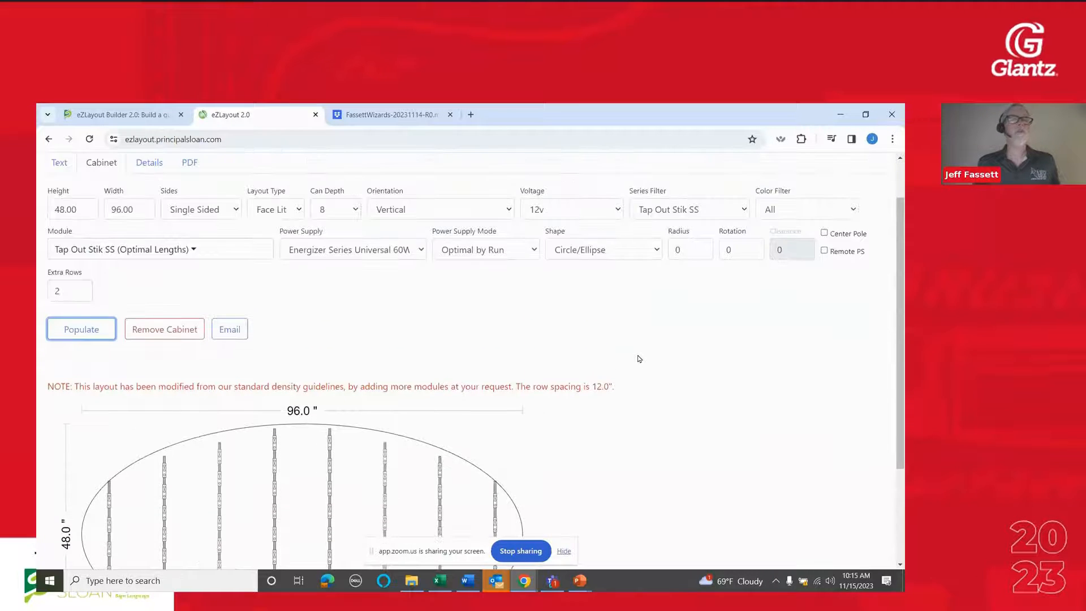
{"action": "scroll", "coordinate": [639, 359], "scroll_direction": "down", "scroll_amount": 3}
{"action": "scroll", "coordinate": [639, 358], "scroll_direction": "up", "scroll_amount": 3}
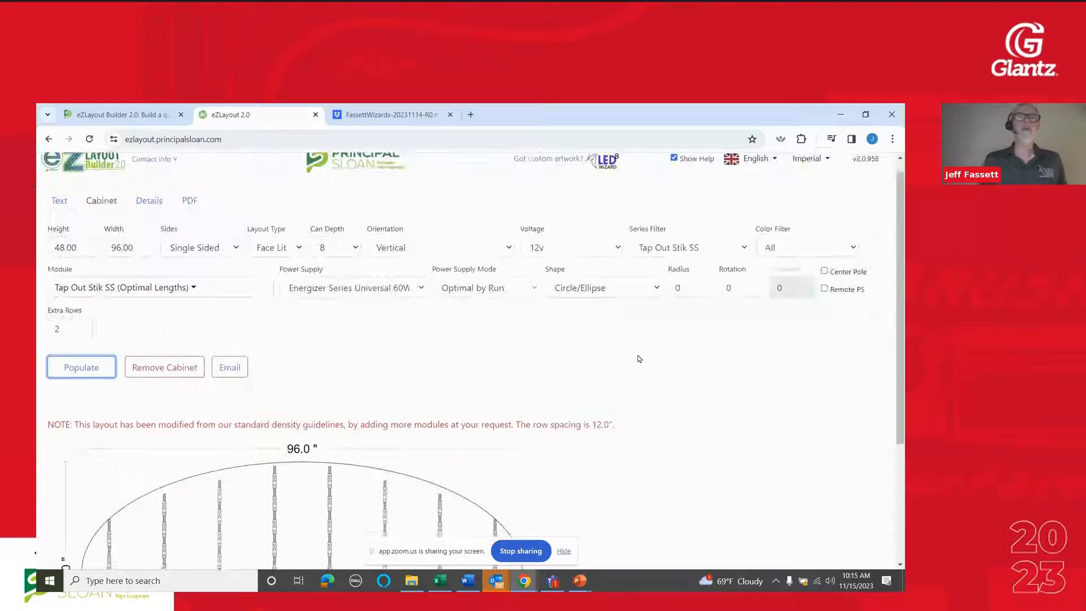
{"action": "scroll", "coordinate": [639, 358], "scroll_direction": "down", "scroll_amount": 2}
{"action": "scroll", "coordinate": [639, 358], "scroll_direction": "down", "scroll_amount": 1}
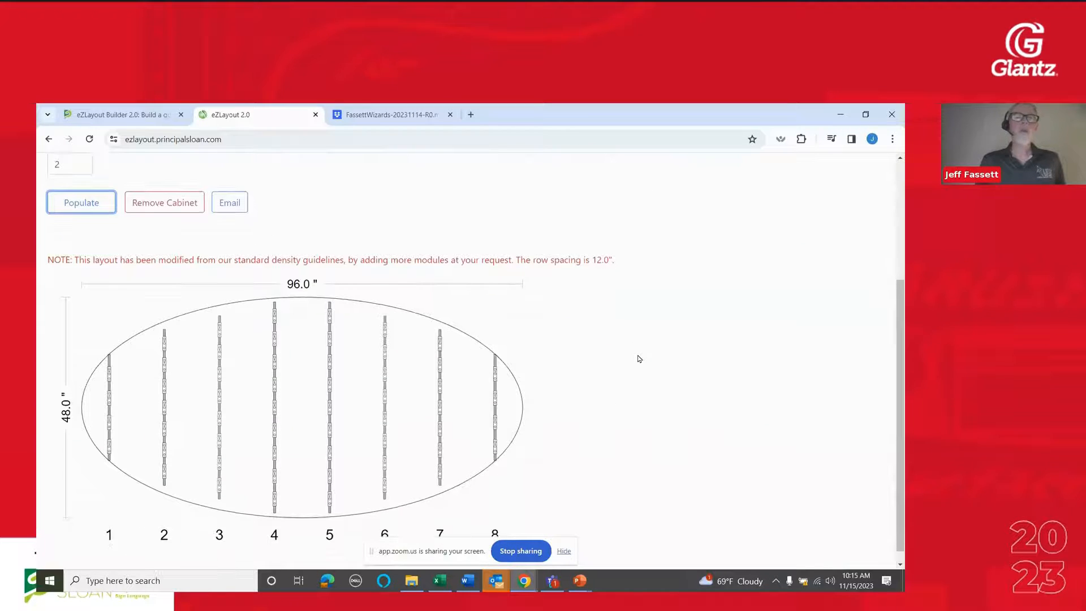
{"action": "scroll", "coordinate": [639, 359], "scroll_direction": "down", "scroll_amount": 1}
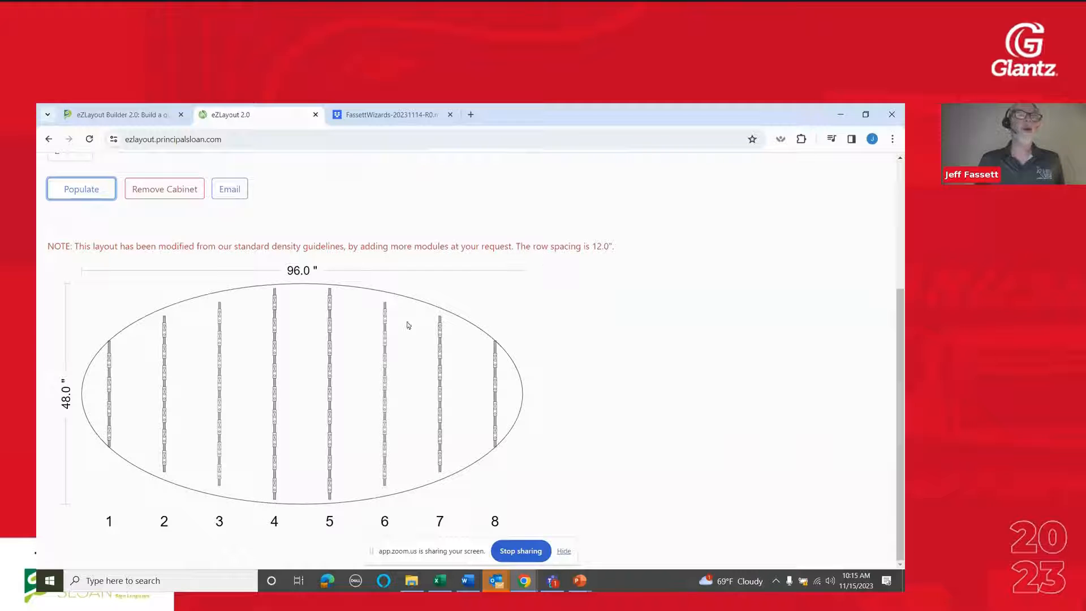
{"action": "left_click", "coordinate": [90, 192]}
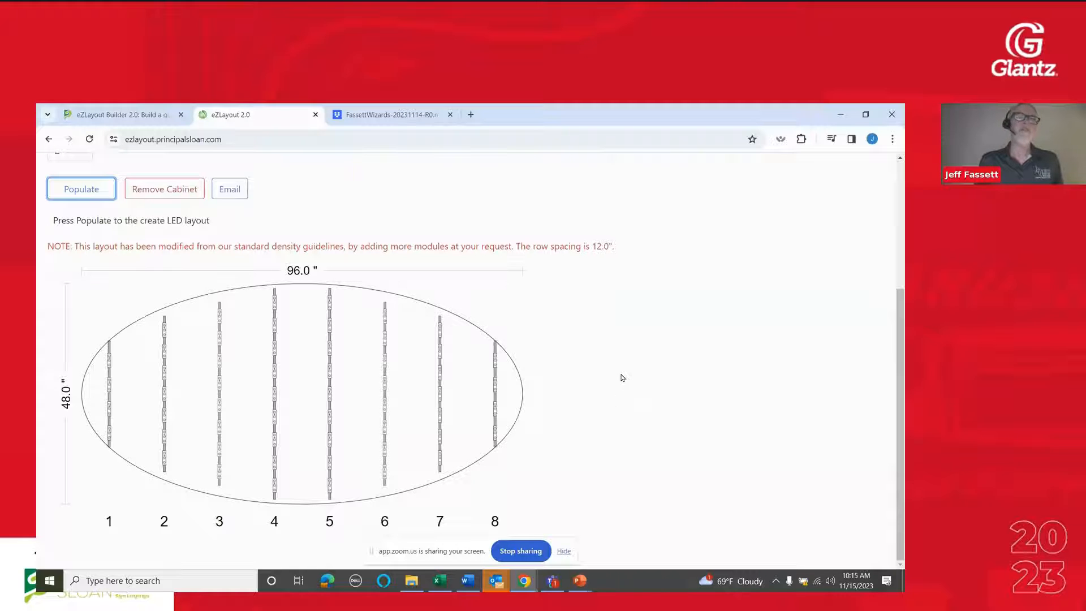
Open the job details and review the letter and cabinet specifications, including modules and power supplies
{"action": "scroll", "coordinate": [623, 375], "scroll_direction": "up", "scroll_amount": 3}
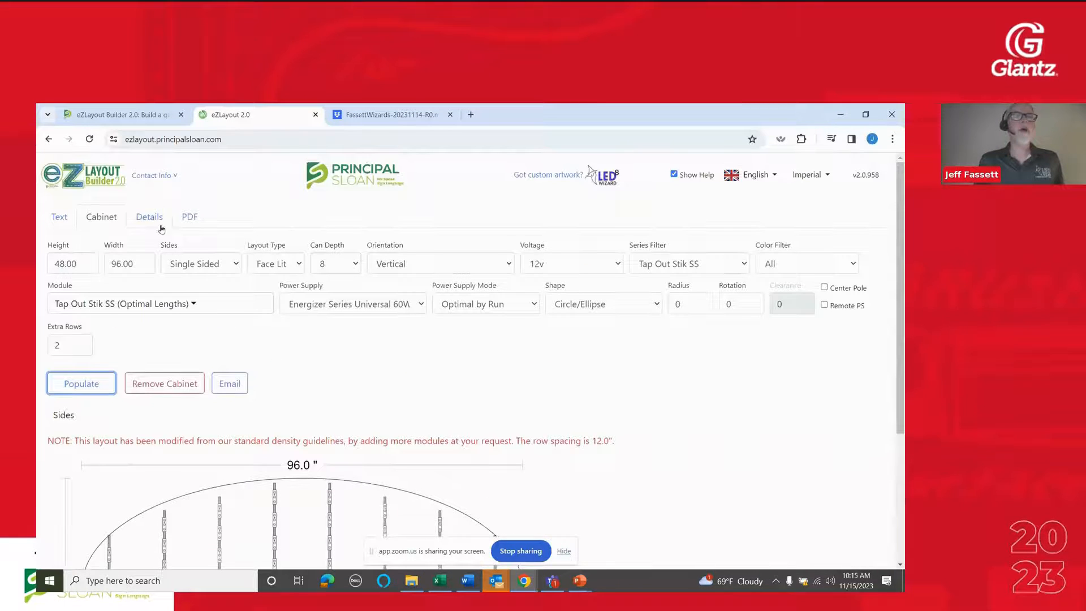
{"action": "left_click", "coordinate": [150, 218]}
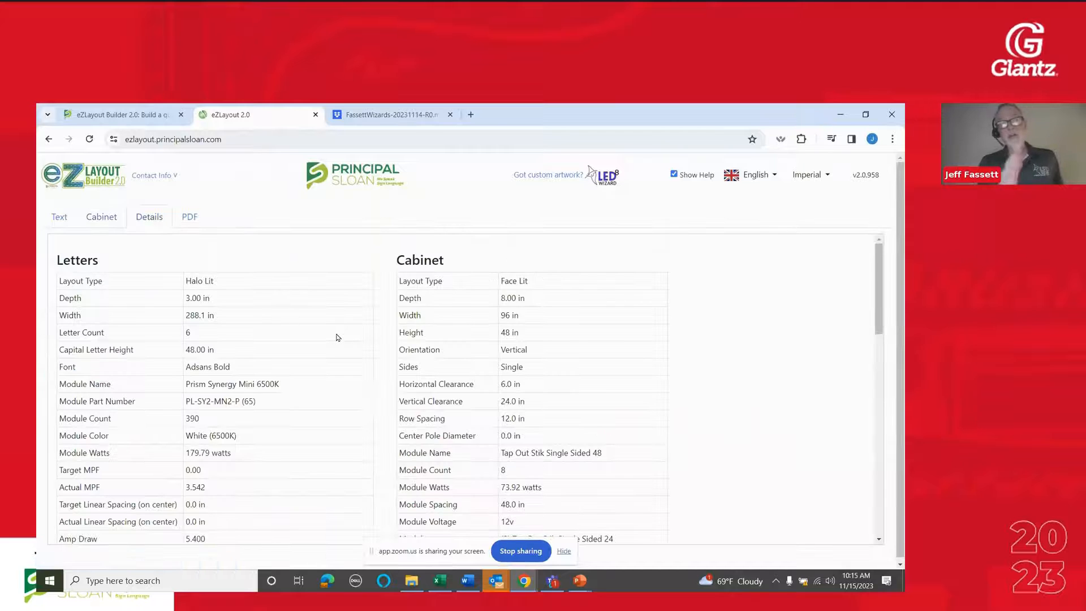
{"action": "scroll", "coordinate": [417, 396], "scroll_direction": "down", "scroll_amount": 2}
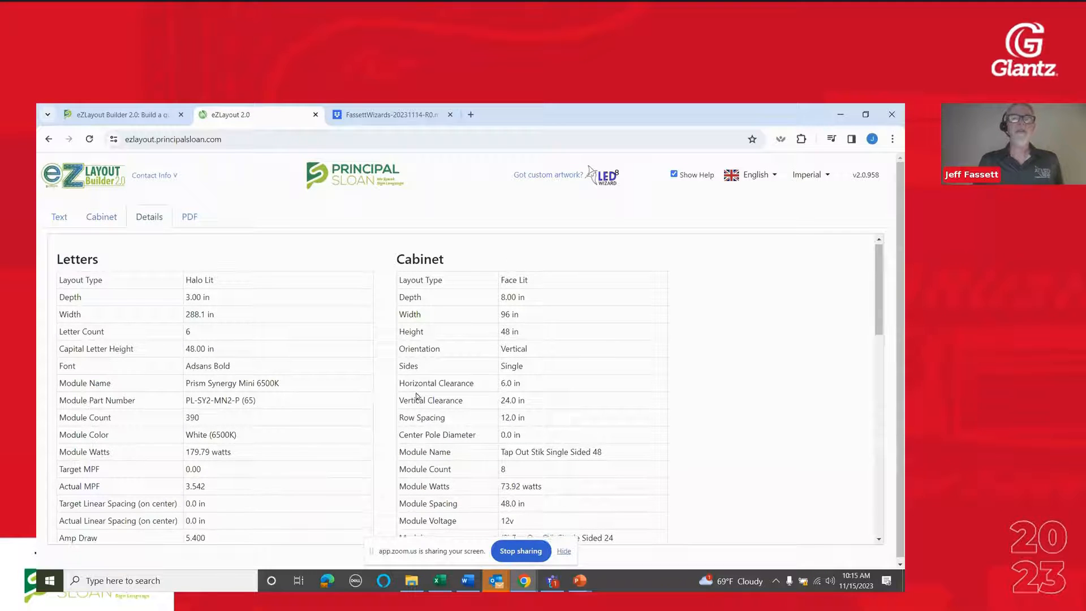
{"action": "scroll", "coordinate": [416, 395], "scroll_direction": "down", "scroll_amount": 3}
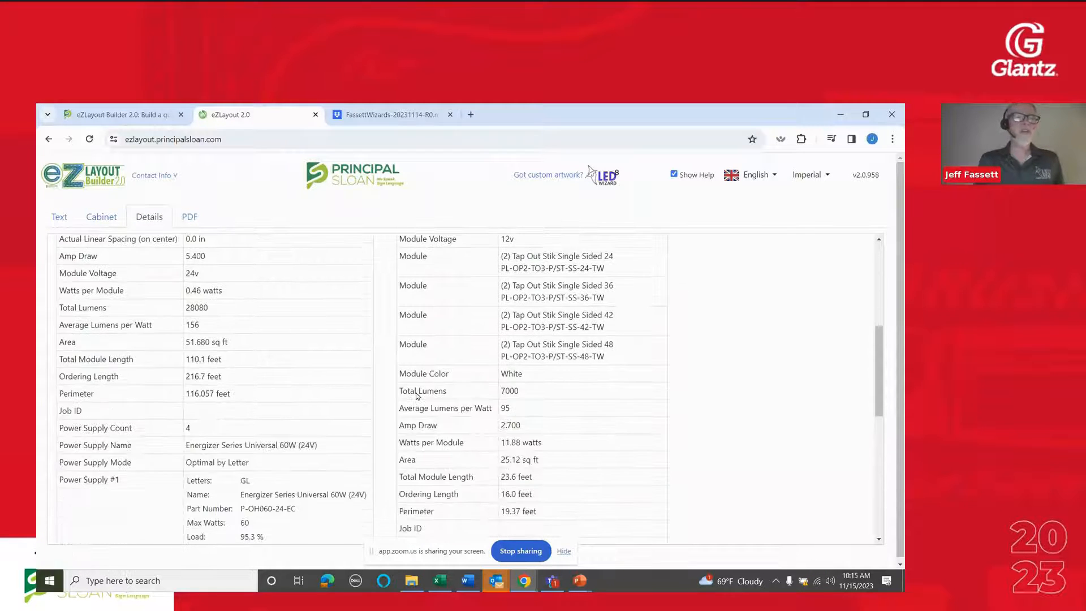
{"action": "scroll", "coordinate": [417, 395], "scroll_direction": "up", "scroll_amount": 1}
{"action": "scroll", "coordinate": [416, 395], "scroll_direction": "down", "scroll_amount": 7}
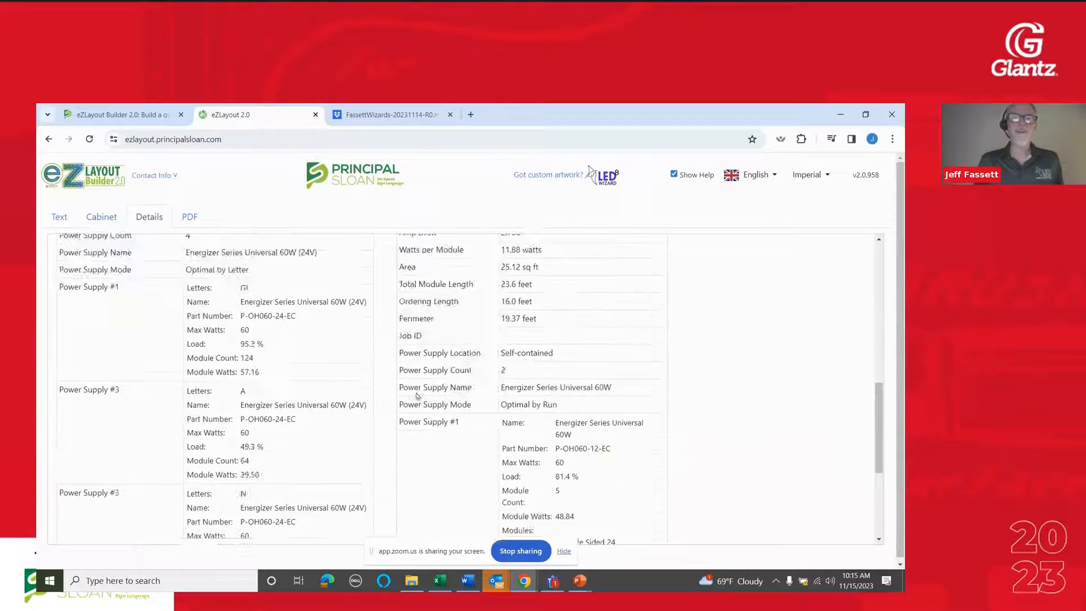
{"action": "scroll", "coordinate": [416, 395], "scroll_direction": "down", "scroll_amount": 2}
{"action": "scroll", "coordinate": [417, 396], "scroll_direction": "up", "scroll_amount": 3}
{"action": "scroll", "coordinate": [416, 395], "scroll_direction": "down", "scroll_amount": 2}
{"action": "scroll", "coordinate": [417, 395], "scroll_direction": "up", "scroll_amount": 10}
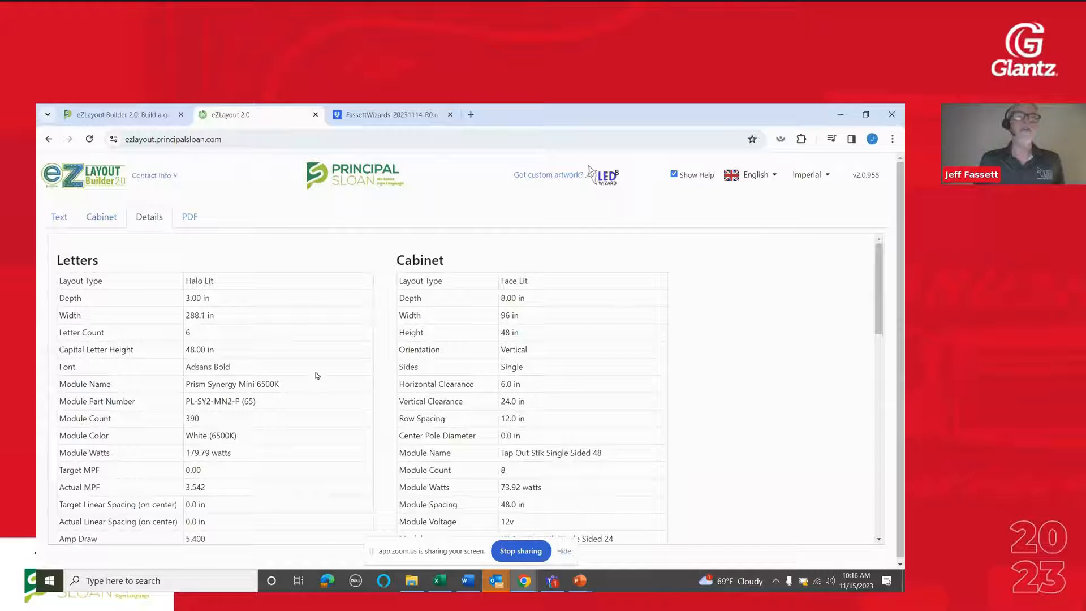
Open the PDF of the job and examine the GLANTZ letter page with its module and power supply data
{"action": "left_click", "coordinate": [190, 218]}
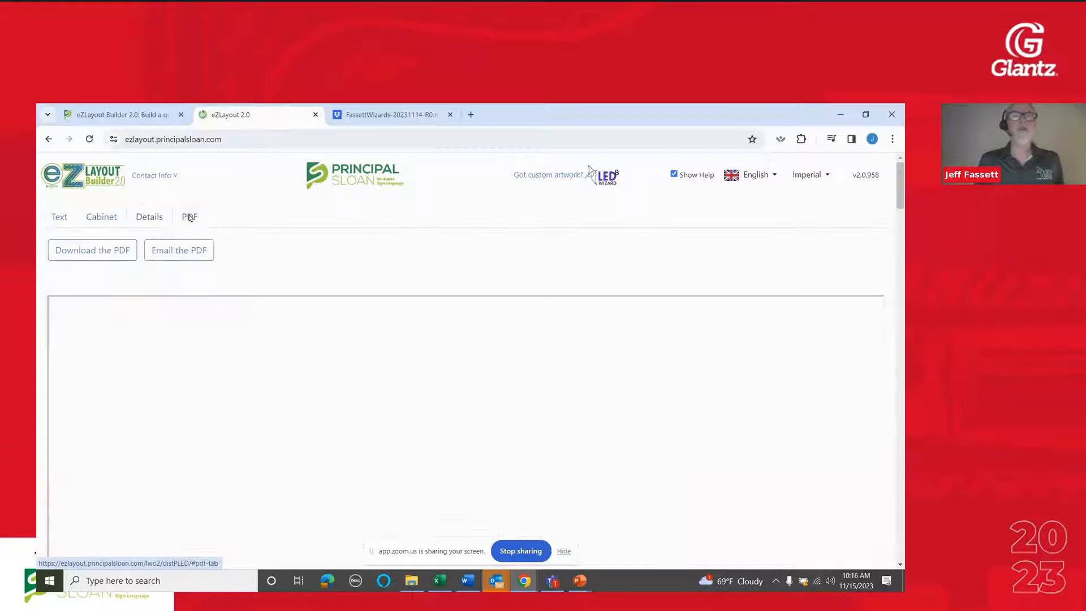
{"action": "scroll", "coordinate": [359, 345], "scroll_direction": "down", "scroll_amount": 3}
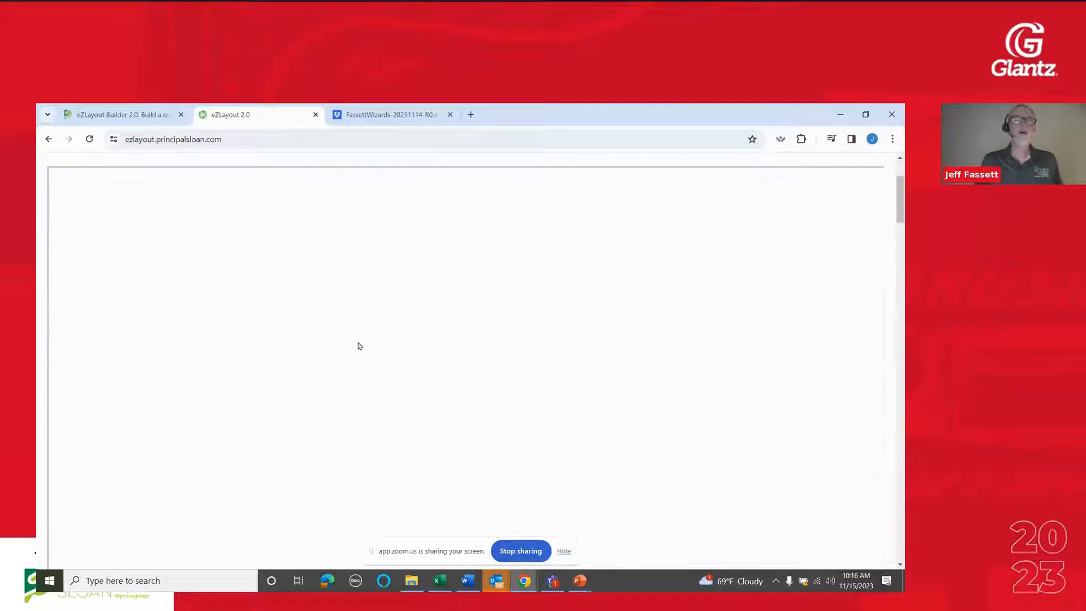
{"action": "scroll", "coordinate": [458, 284], "scroll_direction": "up", "scroll_amount": 3}
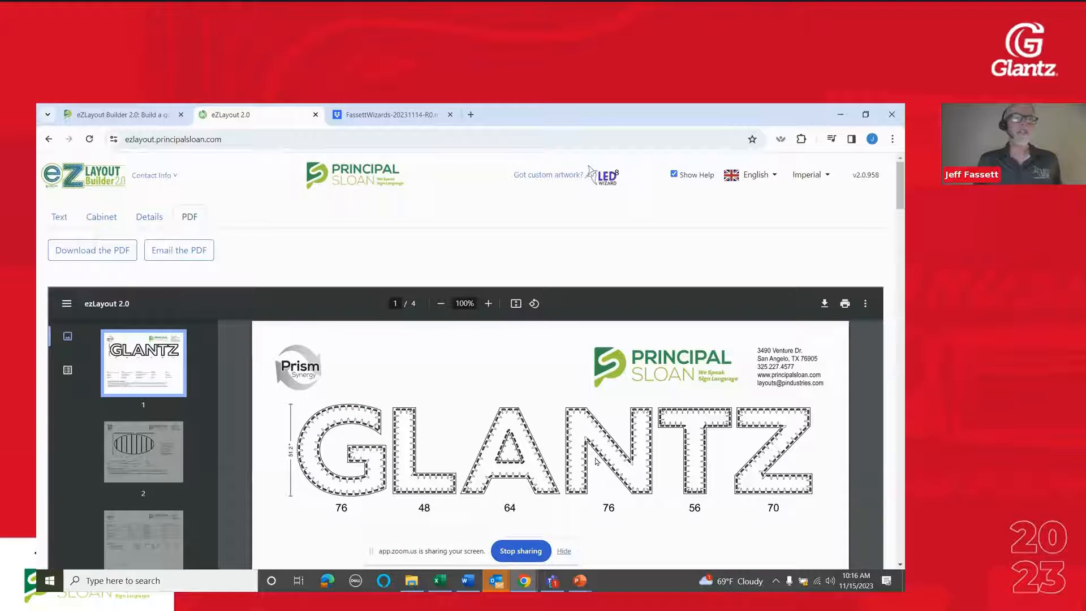
{"action": "scroll", "coordinate": [596, 460], "scroll_direction": "down", "scroll_amount": 1}
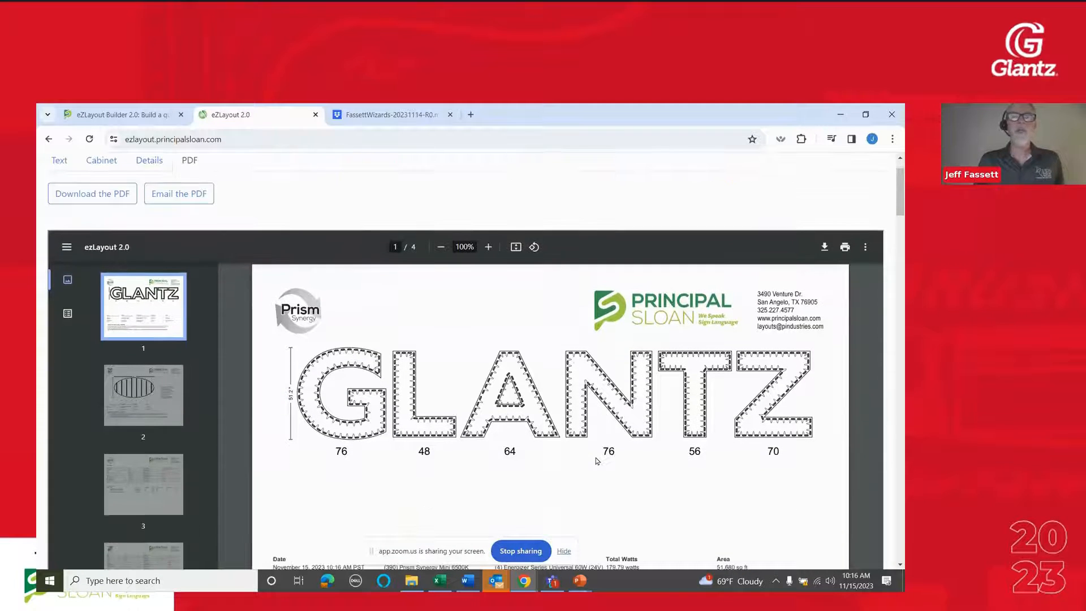
{"action": "scroll", "coordinate": [597, 461], "scroll_direction": "down", "scroll_amount": 1}
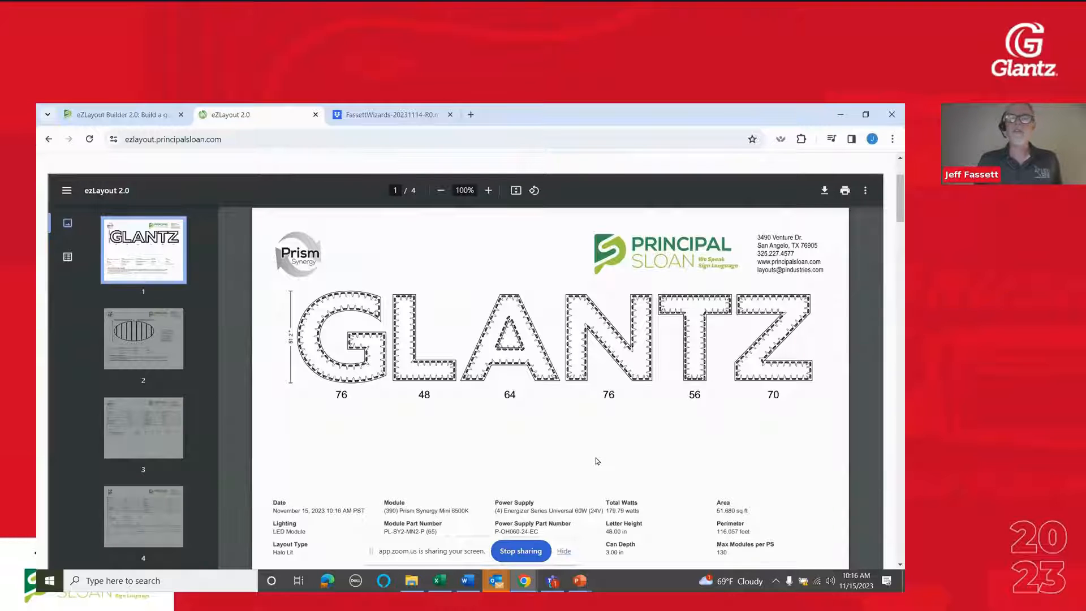
{"action": "scroll", "coordinate": [664, 399], "scroll_direction": "down", "scroll_amount": 4}
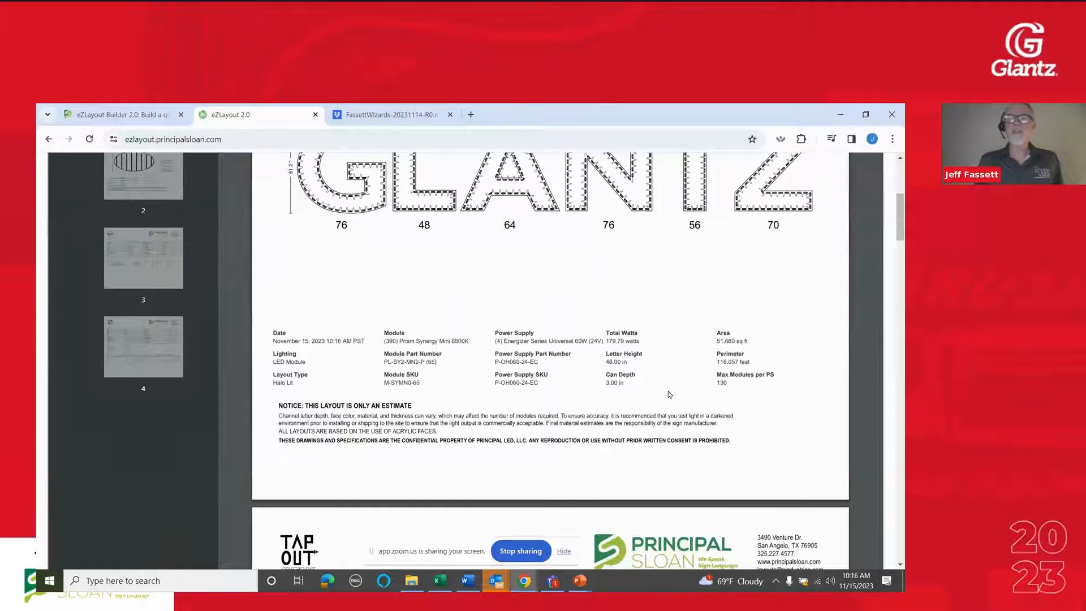
{"action": "scroll", "coordinate": [669, 394], "scroll_direction": "up", "scroll_amount": 2}
{"action": "scroll", "coordinate": [669, 394], "scroll_direction": "up", "scroll_amount": 1}
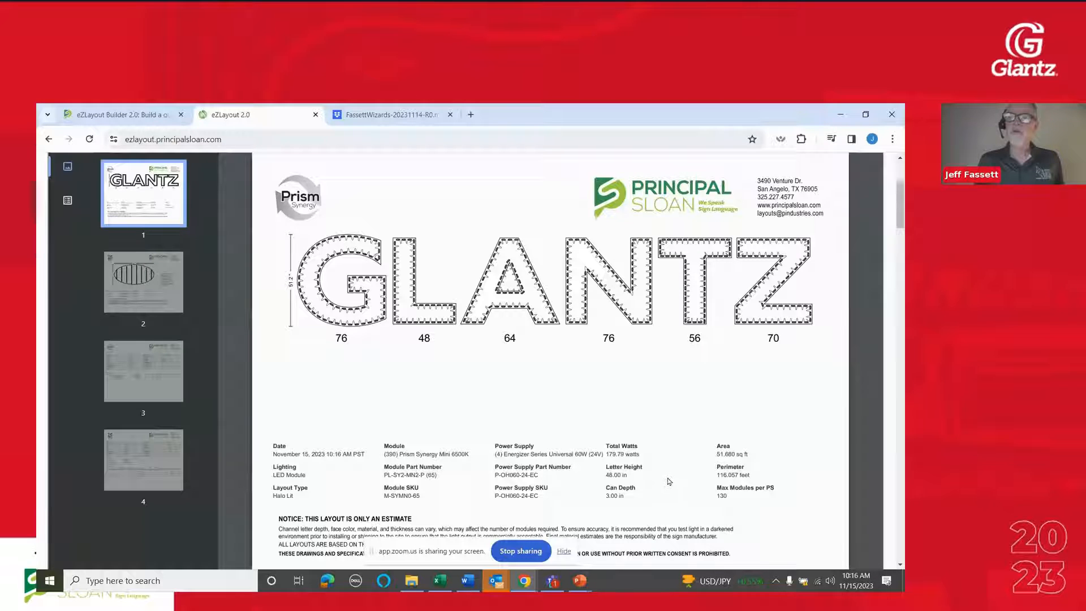
Examine the elliptical cabinet page of the PDF, including its Tap Out Stik parts list
{"action": "scroll", "coordinate": [642, 490], "scroll_direction": "down", "scroll_amount": 10}
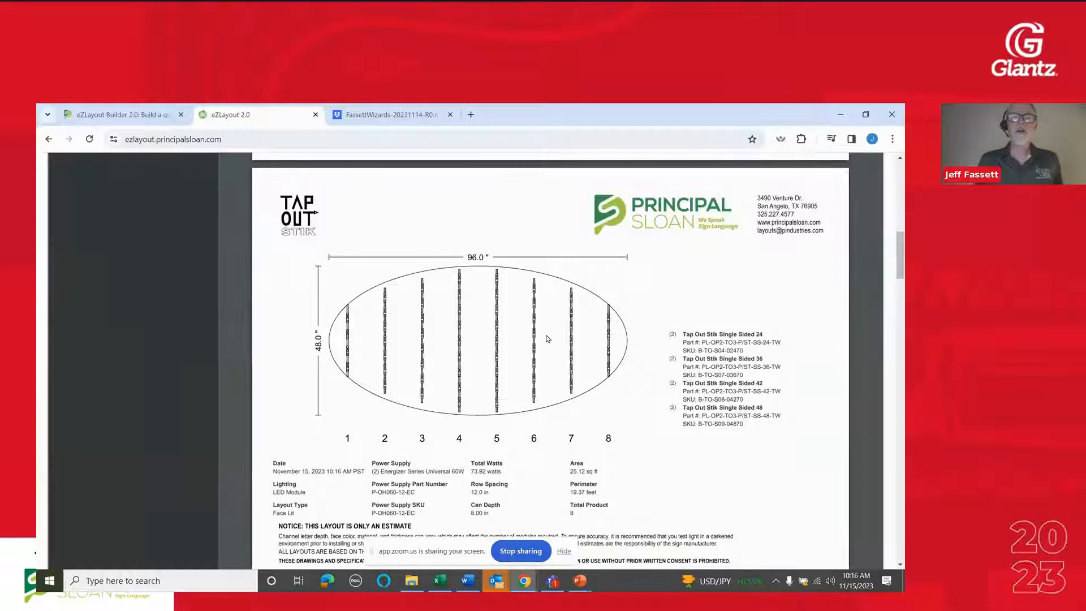
{"action": "scroll", "coordinate": [650, 419], "scroll_direction": "up", "scroll_amount": 1}
{"action": "scroll", "coordinate": [621, 445], "scroll_direction": "down", "scroll_amount": 1}
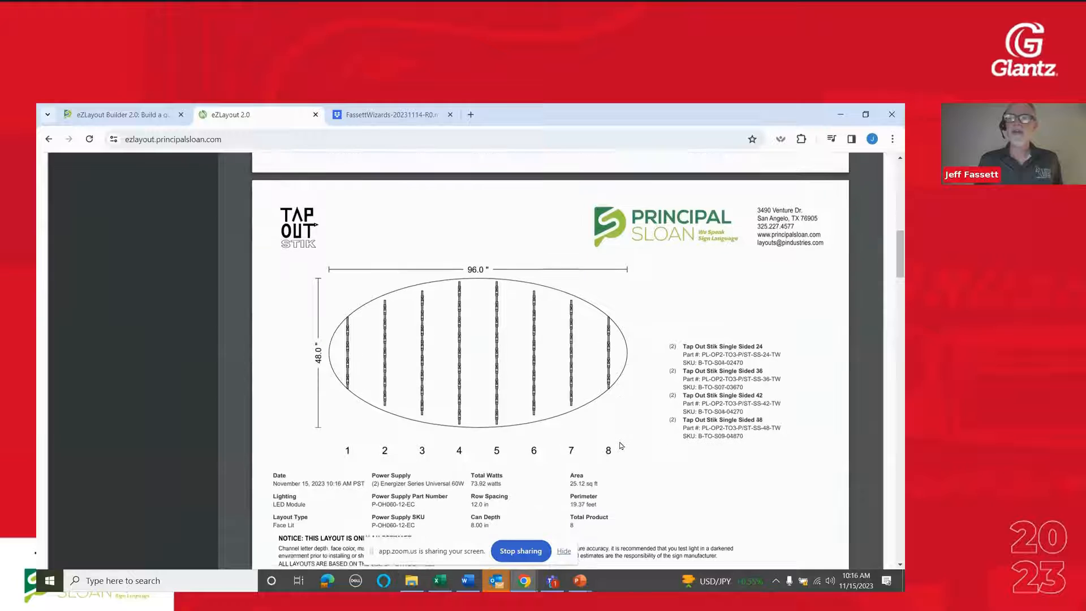
Check the row spacing, wattage and power supply data beneath the elliptical cabinet drawing in the PDF
{"action": "scroll", "coordinate": [620, 446], "scroll_direction": "down", "scroll_amount": 1}
{"action": "scroll", "coordinate": [619, 446], "scroll_direction": "up", "scroll_amount": 1}
{"action": "scroll", "coordinate": [608, 450], "scroll_direction": "up", "scroll_amount": 1}
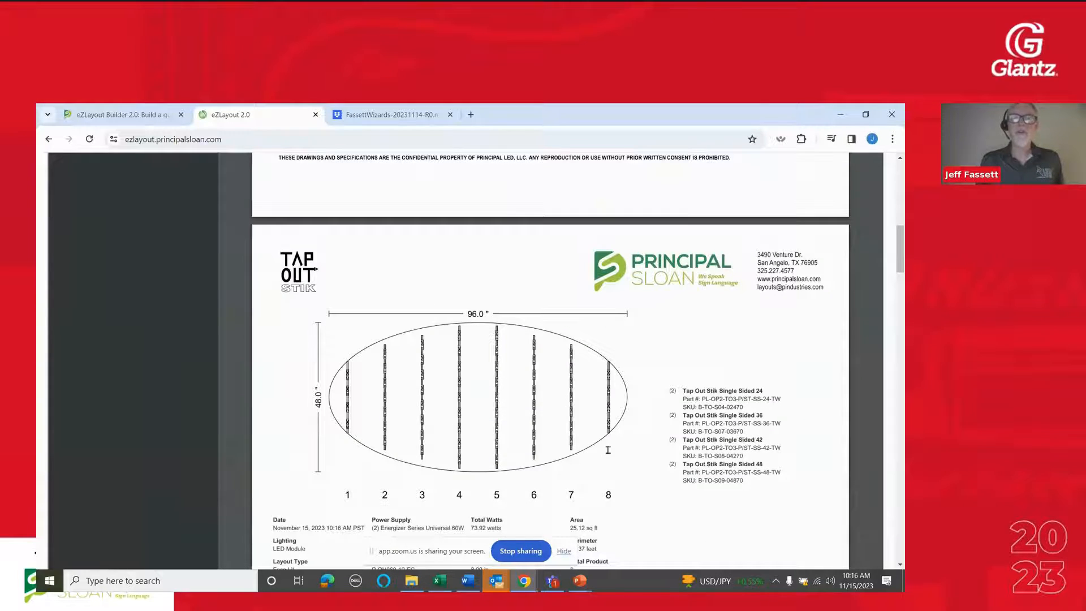
{"action": "scroll", "coordinate": [607, 449], "scroll_direction": "down", "scroll_amount": 2}
{"action": "scroll", "coordinate": [608, 450], "scroll_direction": "up", "scroll_amount": 1}
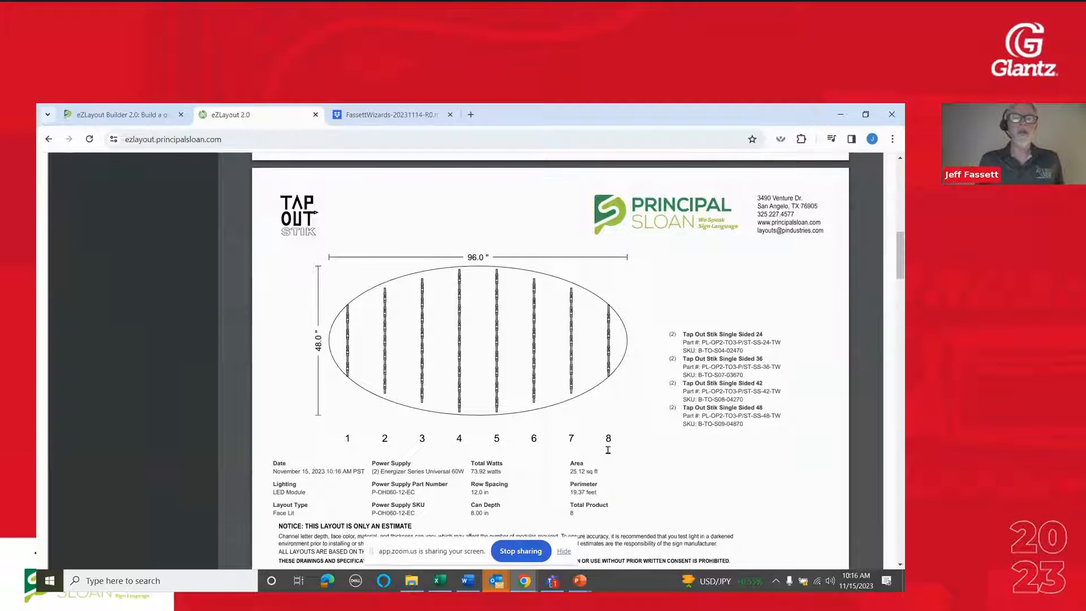
{"action": "scroll", "coordinate": [608, 450], "scroll_direction": "down", "scroll_amount": 1}
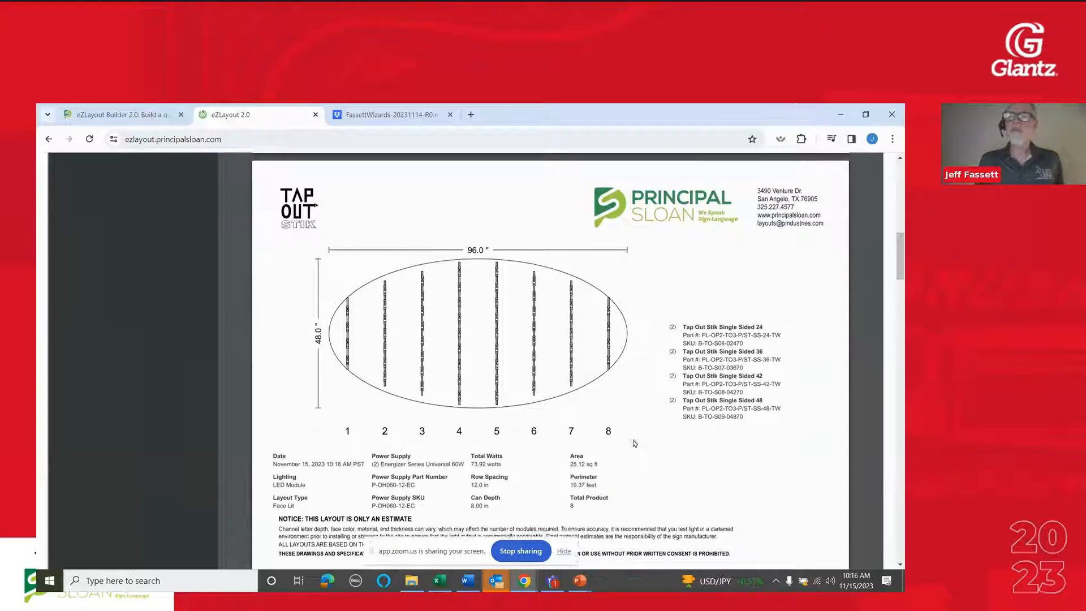
Review the Text Details page of the PDF, including its Prism Synergy module data and power supply table by letter
{"action": "scroll", "coordinate": [707, 385], "scroll_direction": "down", "scroll_amount": 6}
{"action": "scroll", "coordinate": [659, 412], "scroll_direction": "up", "scroll_amount": 2}
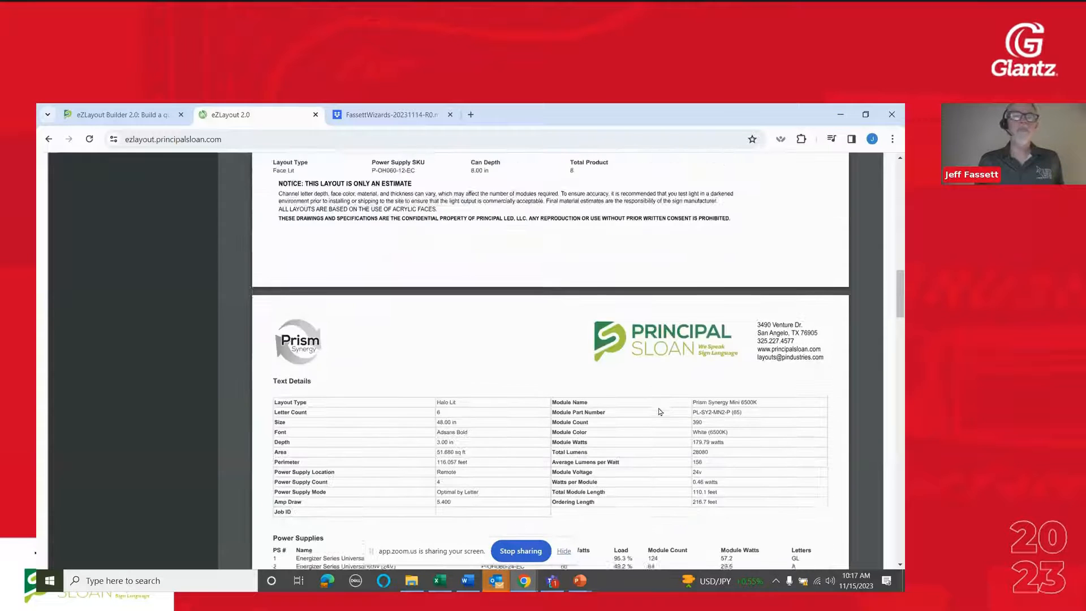
{"action": "scroll", "coordinate": [660, 412], "scroll_direction": "down", "scroll_amount": 3}
{"action": "scroll", "coordinate": [660, 412], "scroll_direction": "down", "scroll_amount": 1}
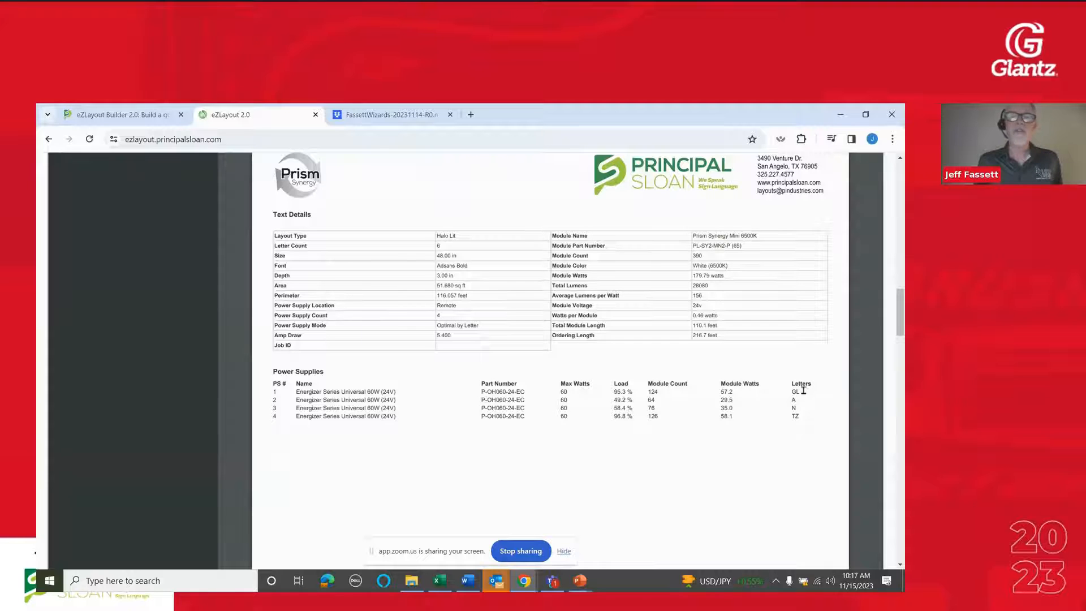
Review the Cabinet Details page of the PDF, including the Tap Out Stik modules used and the power supply table, and return to the beginning
{"action": "scroll", "coordinate": [638, 420], "scroll_direction": "down", "scroll_amount": 10}
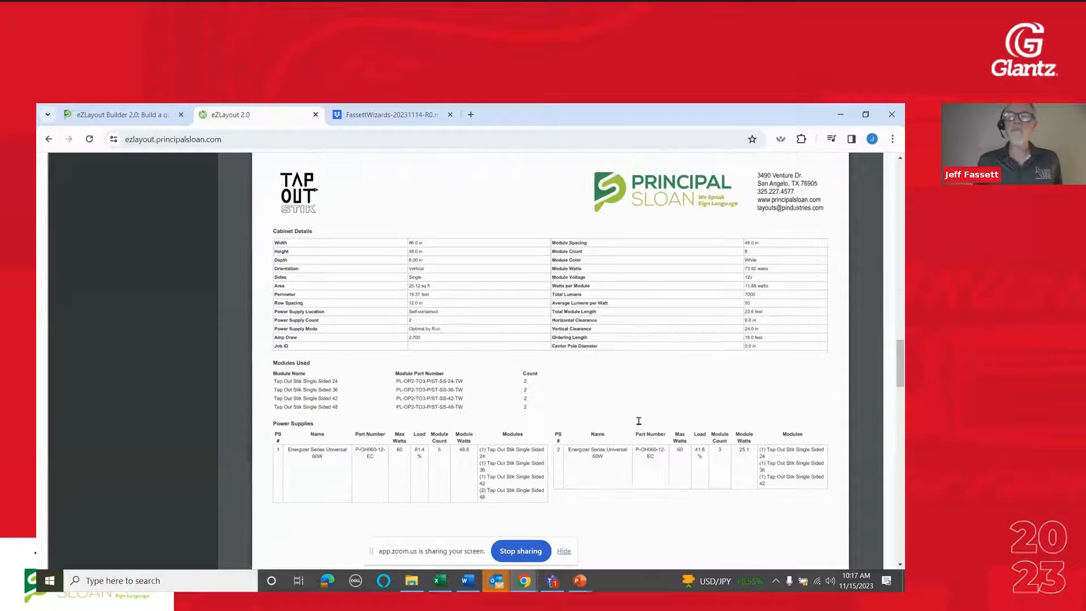
{"action": "scroll", "coordinate": [639, 420], "scroll_direction": "down", "scroll_amount": 1}
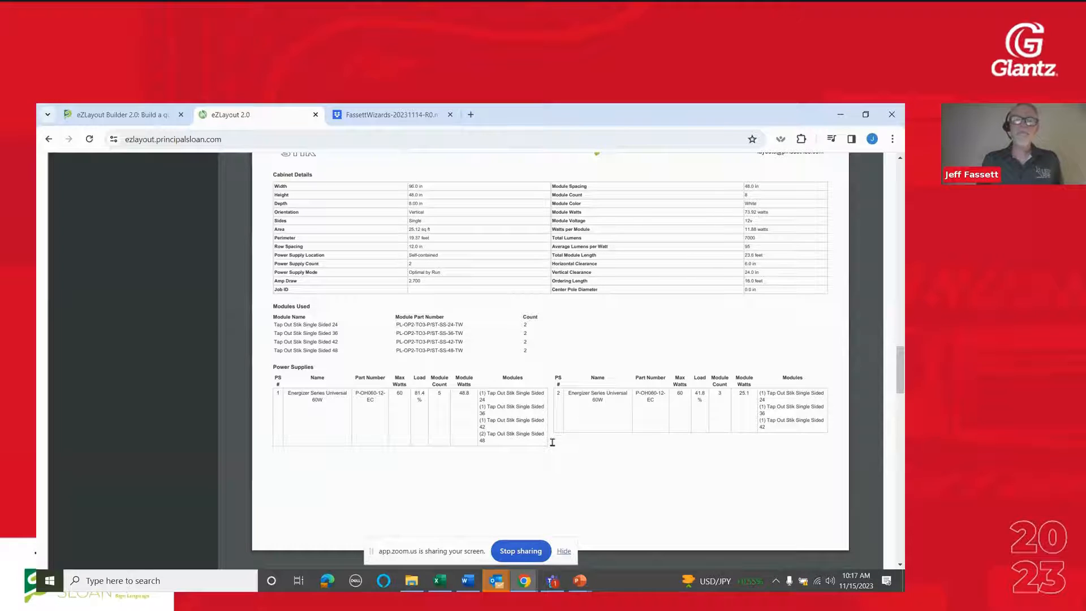
{"action": "scroll", "coordinate": [576, 462], "scroll_direction": "down", "scroll_amount": 15}
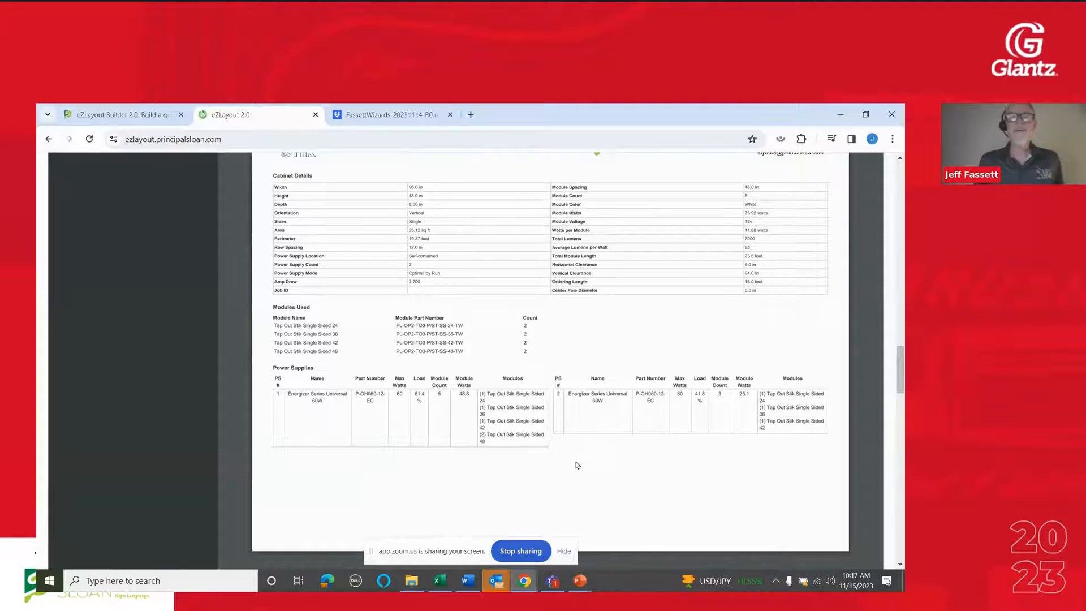
{"action": "scroll", "coordinate": [576, 465], "scroll_direction": "up", "scroll_amount": 20}
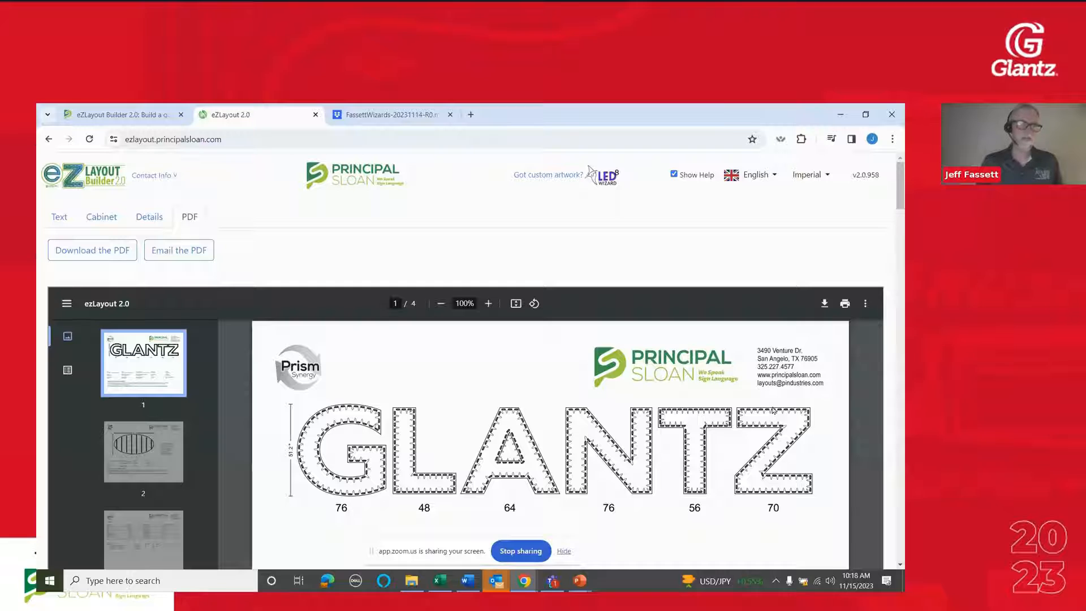
View the available measurement units and interface languages without changing either one
{"action": "left_click", "coordinate": [804, 179]}
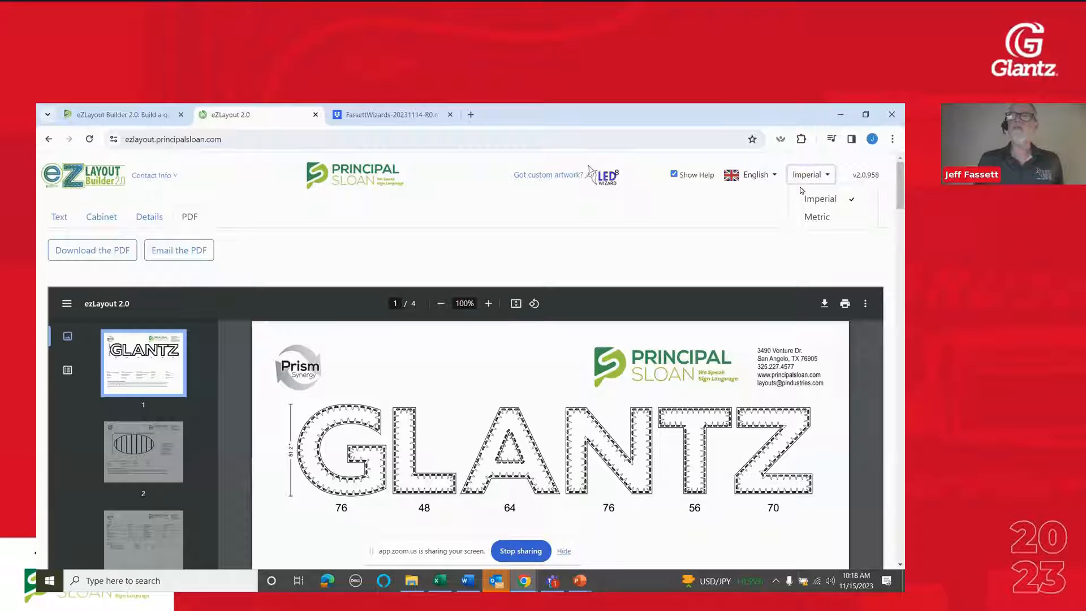
{"action": "left_click", "coordinate": [725, 216]}
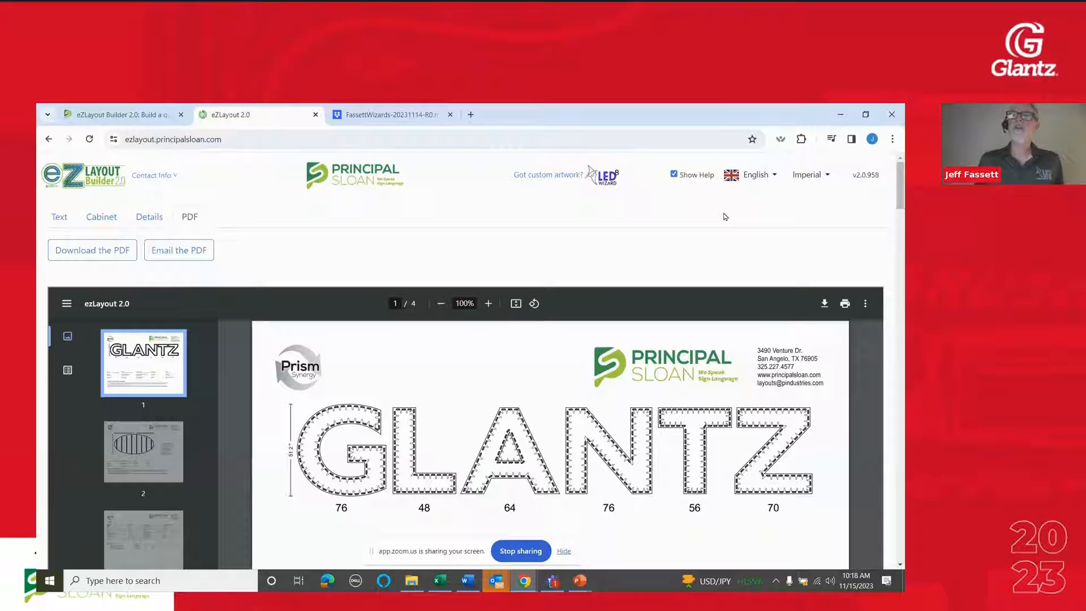
{"action": "left_click", "coordinate": [762, 180]}
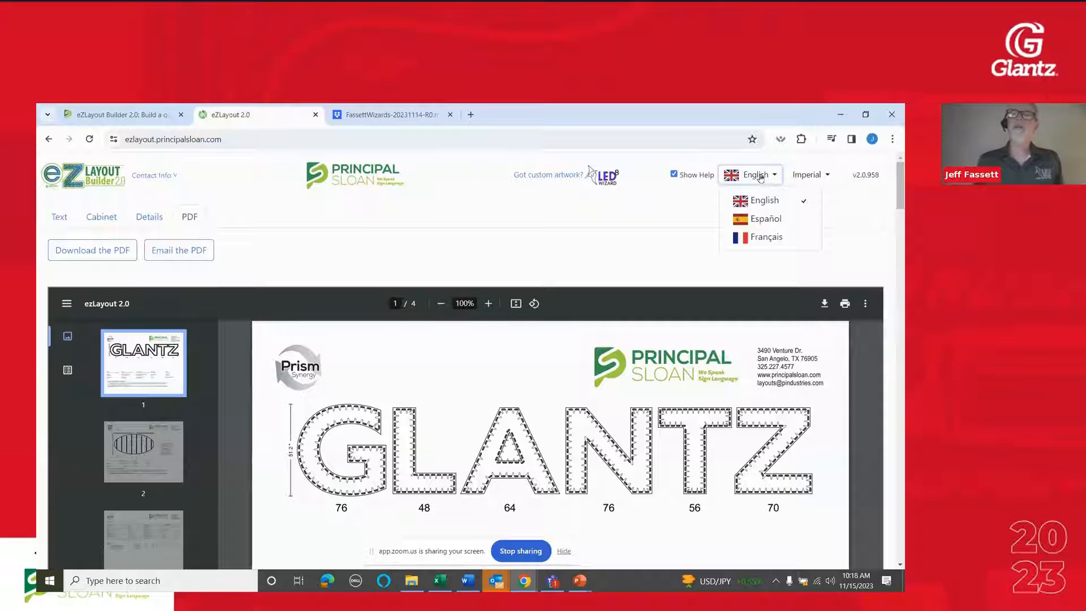
{"action": "left_click", "coordinate": [761, 180]}
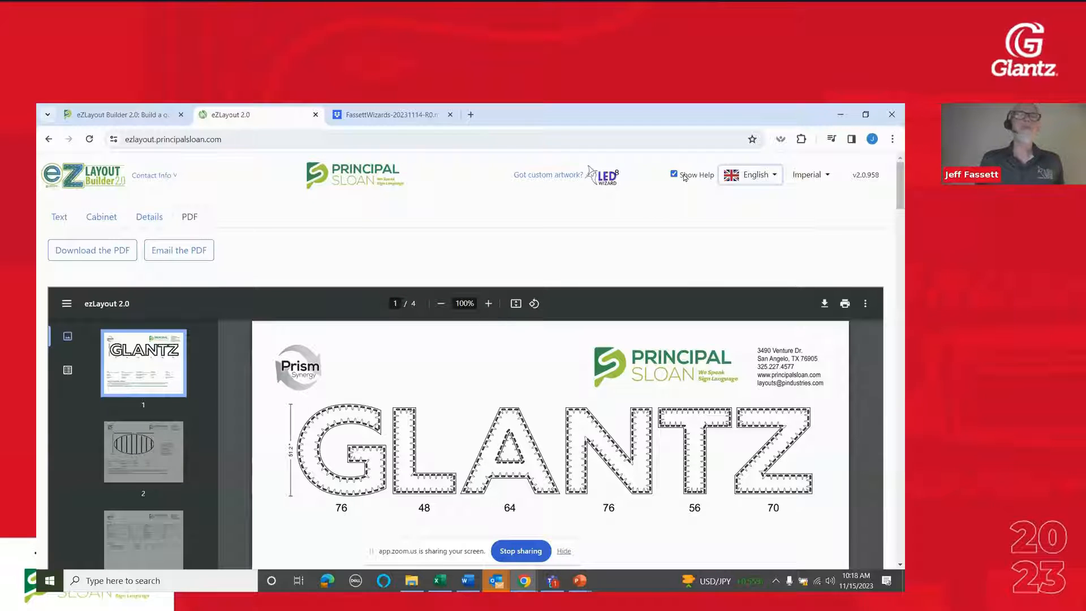
Revisit the letter and cabinet layout settings, and return to the PDF output with its download and email options
{"action": "left_click", "coordinate": [61, 218]}
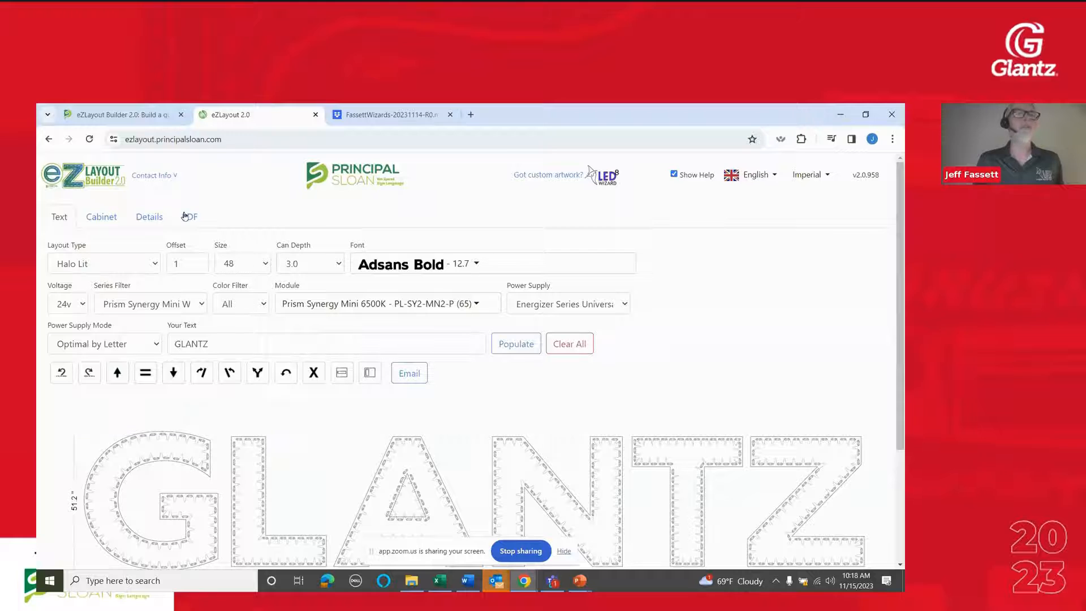
{"action": "left_click", "coordinate": [101, 217]}
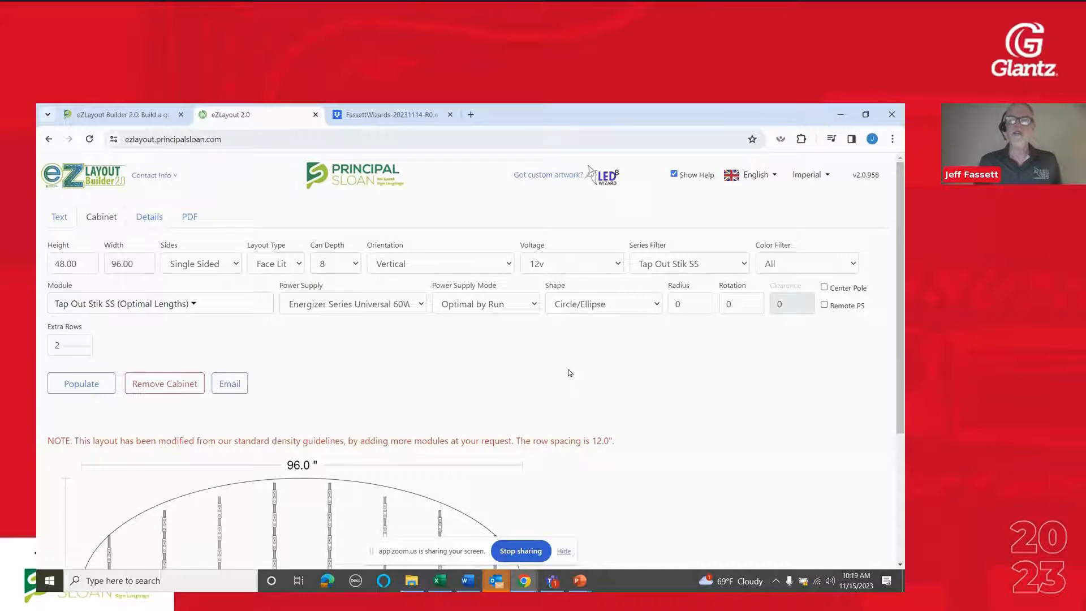
{"action": "left_click", "coordinate": [190, 217]}
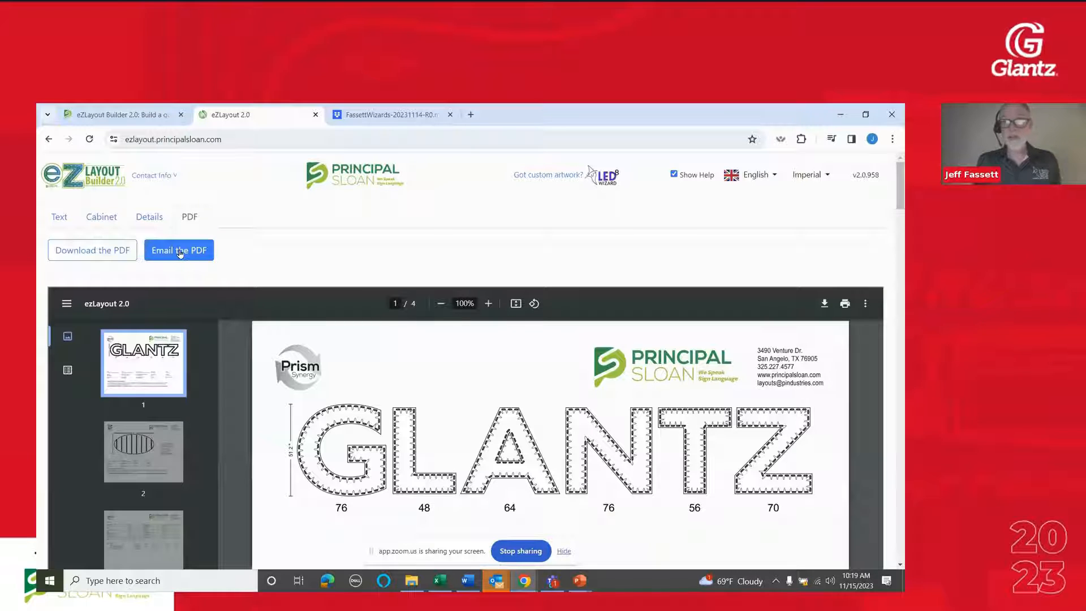
{"action": "left_click", "coordinate": [196, 254]}
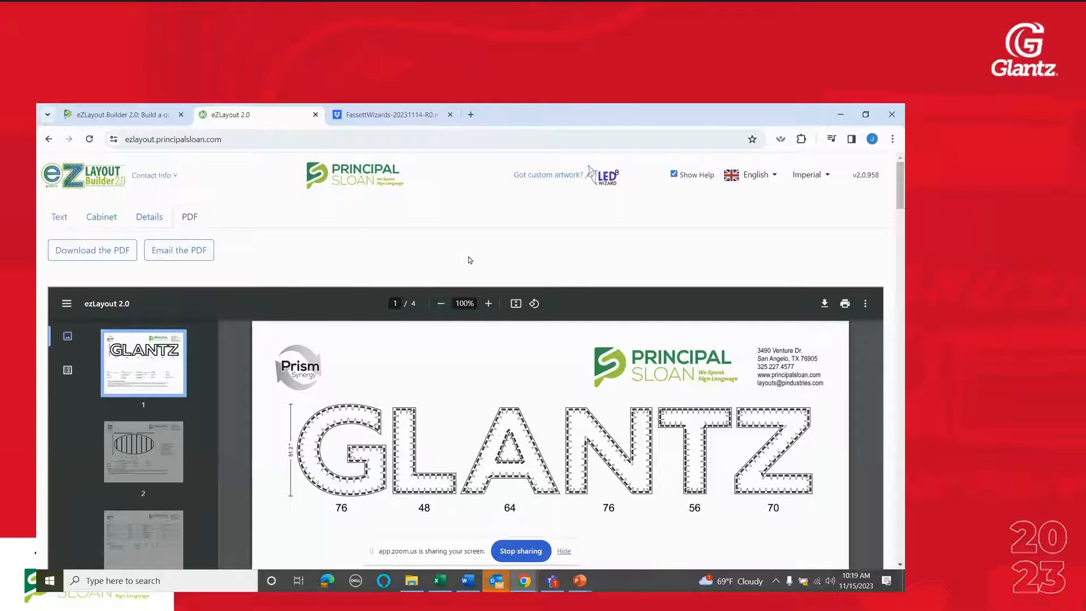
Examine the first PDF page again, with the GLANTZ letter drawing, module counts and specification data
{"action": "scroll", "coordinate": [470, 260], "scroll_direction": "down", "scroll_amount": 2}
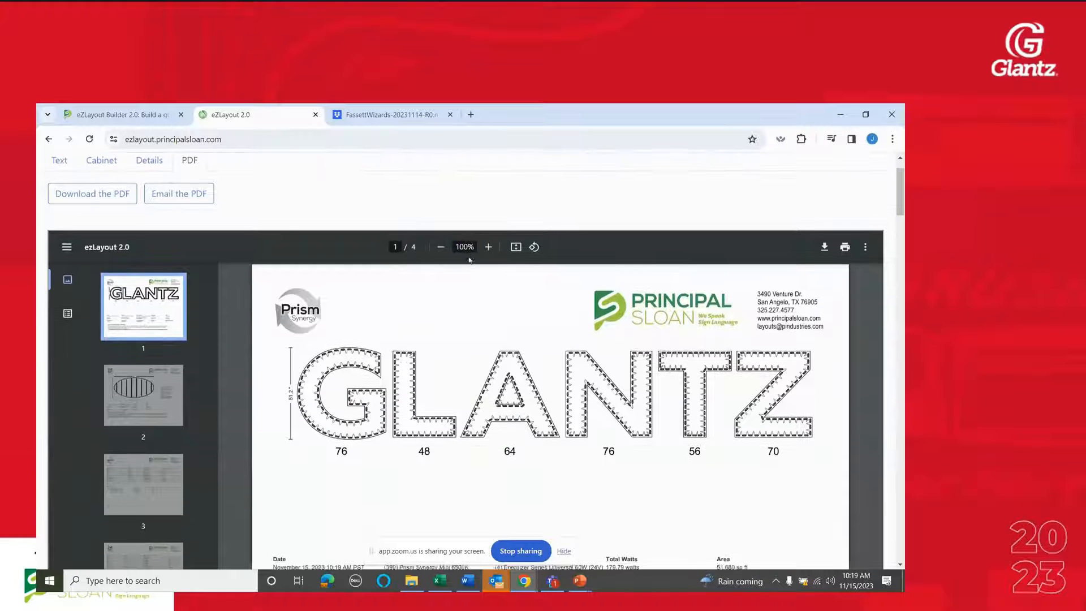
{"action": "scroll", "coordinate": [469, 260], "scroll_direction": "down", "scroll_amount": 1}
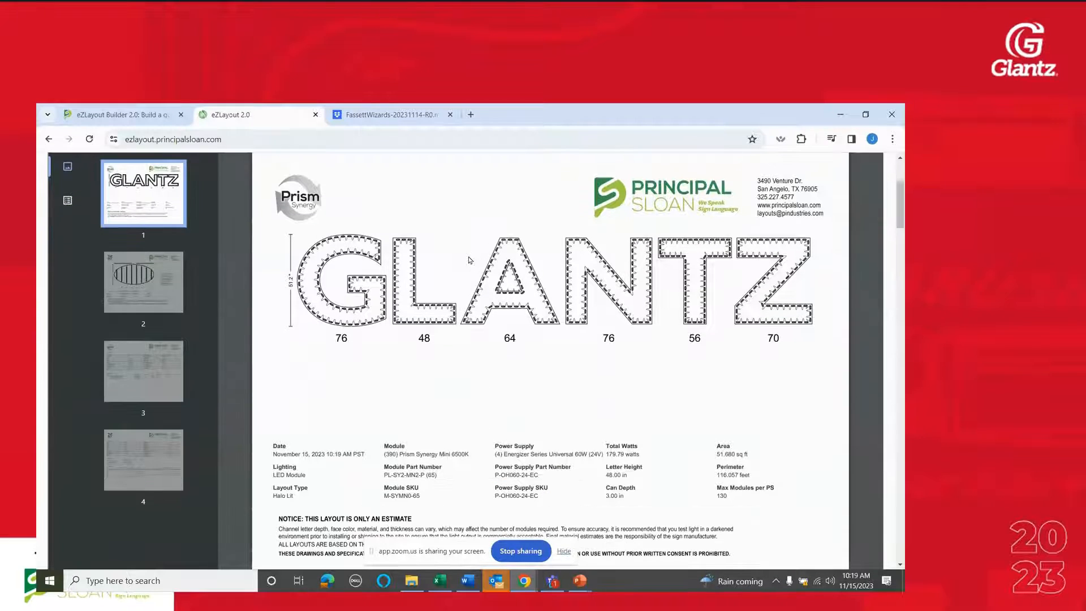
{"action": "scroll", "coordinate": [469, 261], "scroll_direction": "up", "scroll_amount": 2}
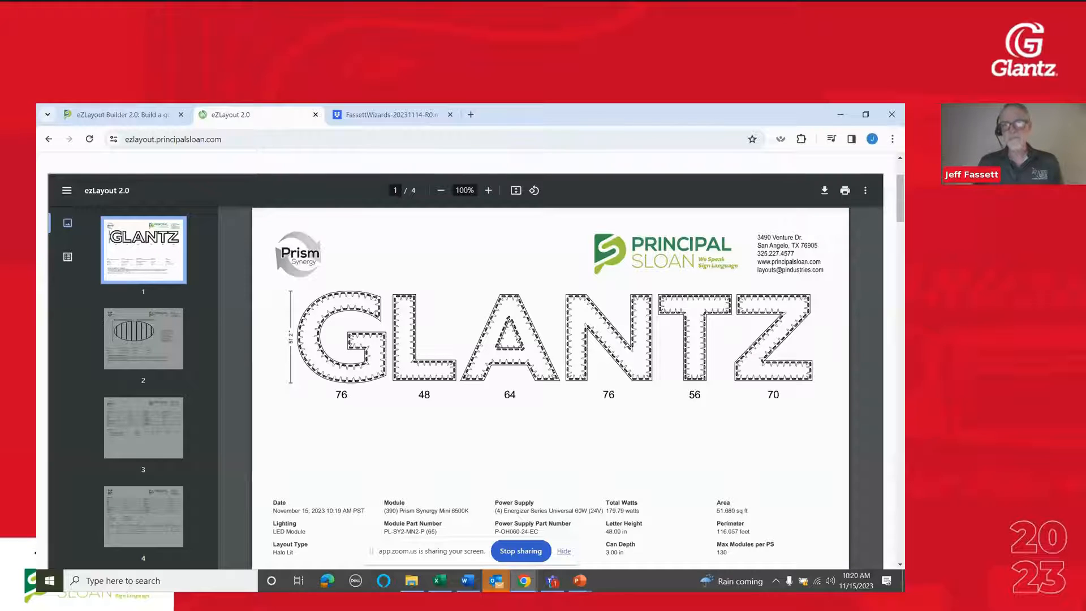
{"action": "scroll", "coordinate": [524, 419], "scroll_direction": "up", "scroll_amount": 2}
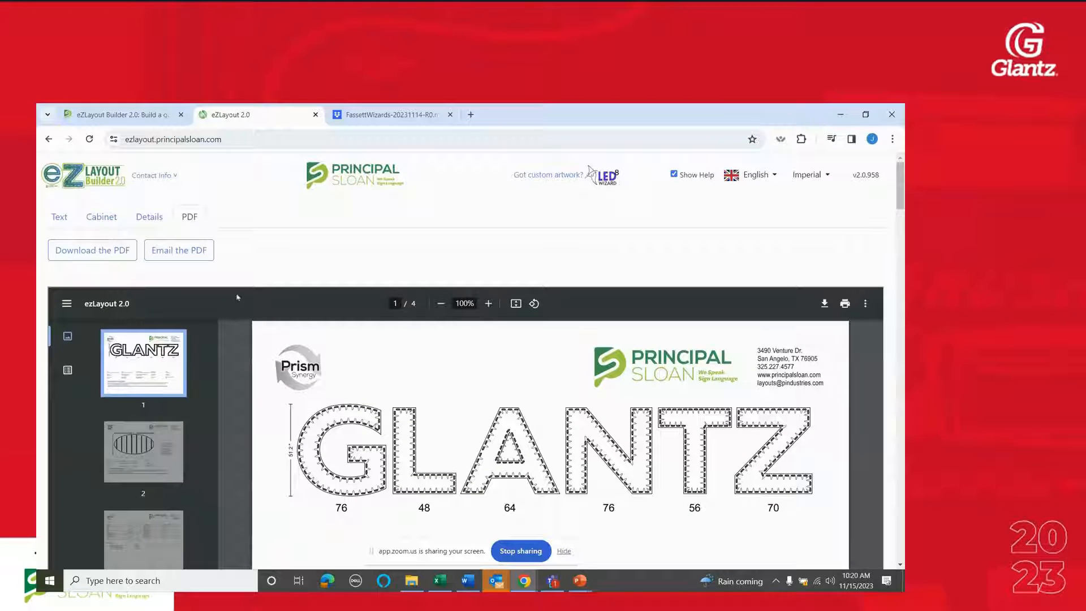
Change the GLANTZ text layout to Face Lit with size 10 and a can depth of 2.0
{"action": "left_click", "coordinate": [66, 220]}
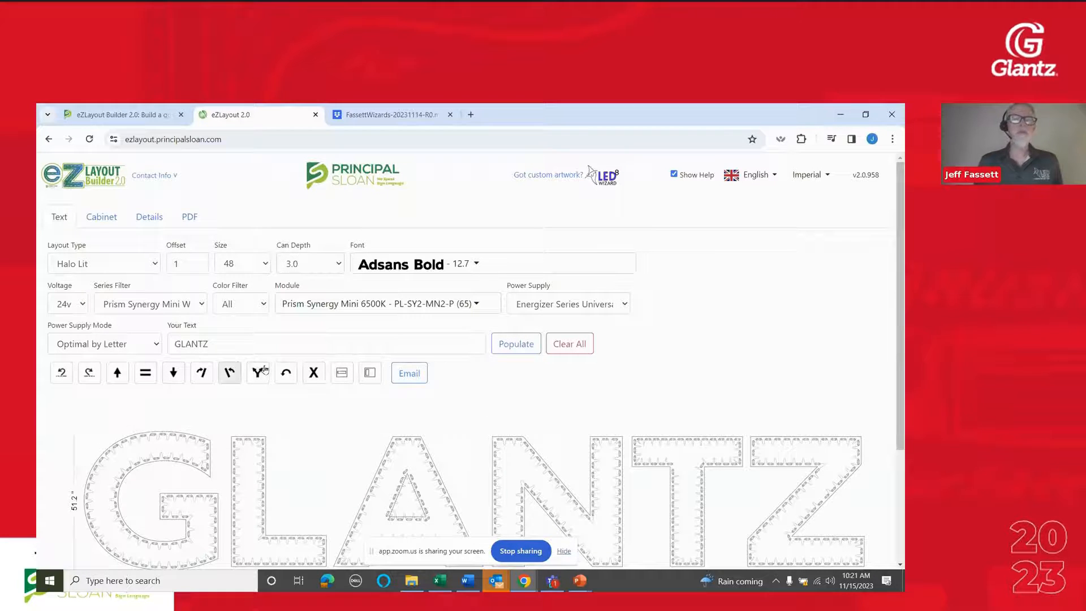
{"action": "left_click", "coordinate": [145, 259]}
{"action": "left_click", "coordinate": [129, 279]}
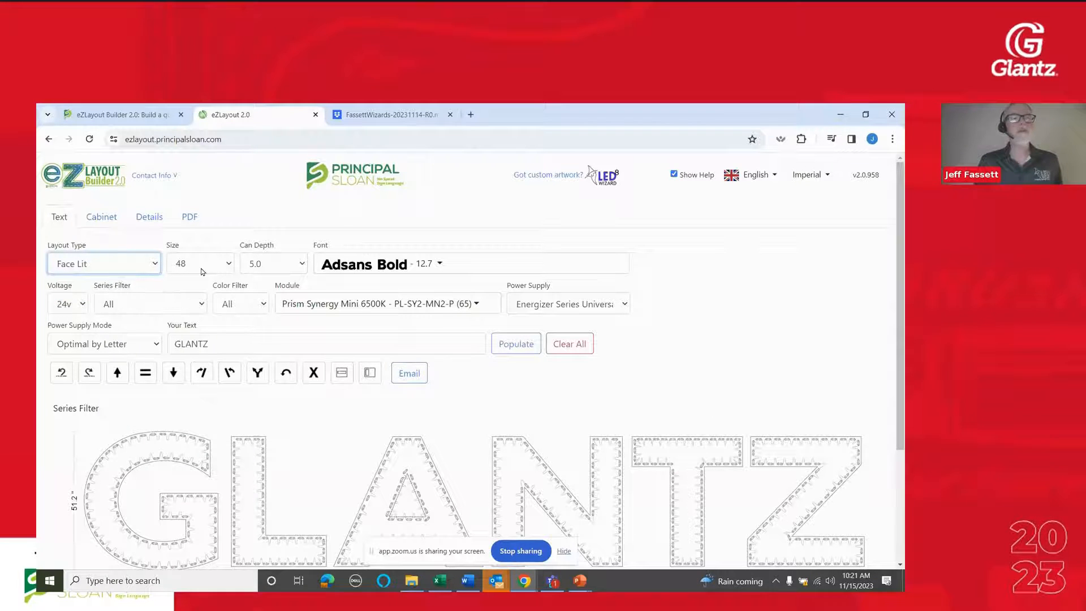
{"action": "left_click", "coordinate": [227, 267]}
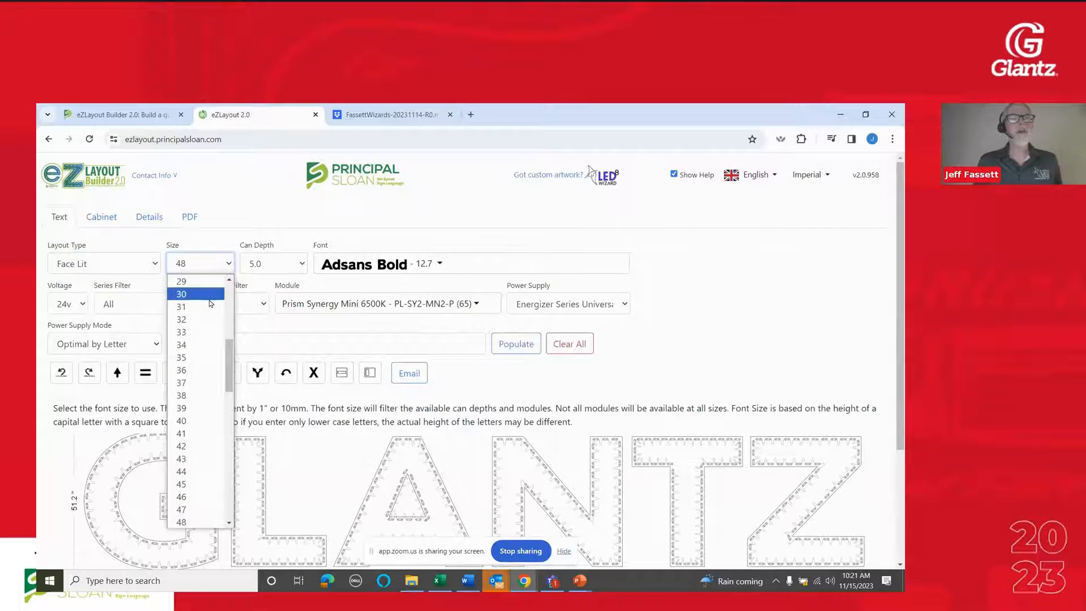
{"action": "left_click", "coordinate": [209, 307]}
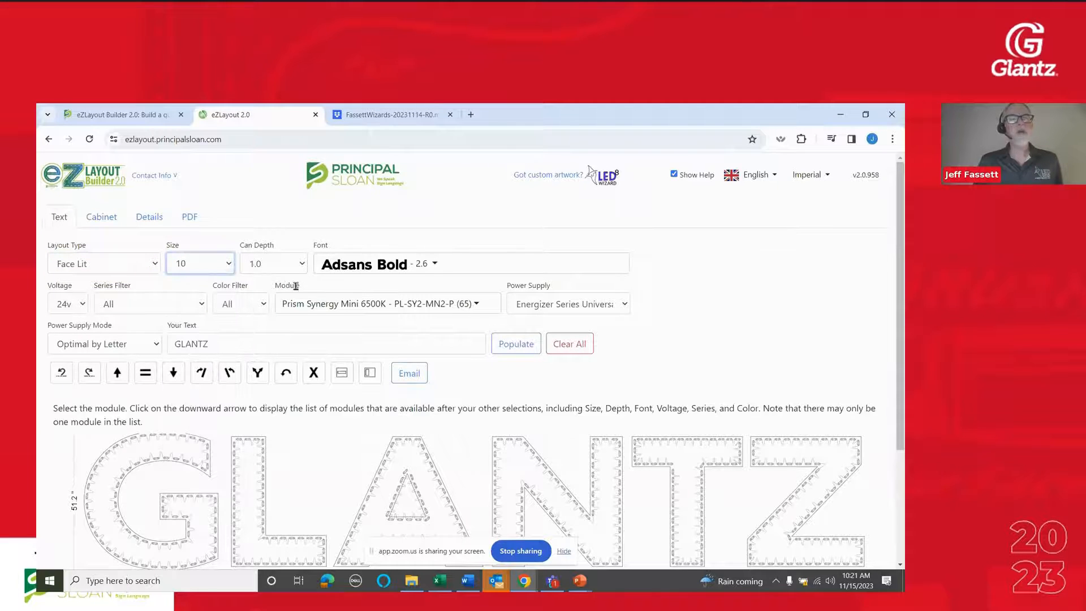
{"action": "left_click", "coordinate": [278, 264]}
{"action": "left_click", "coordinate": [279, 306]}
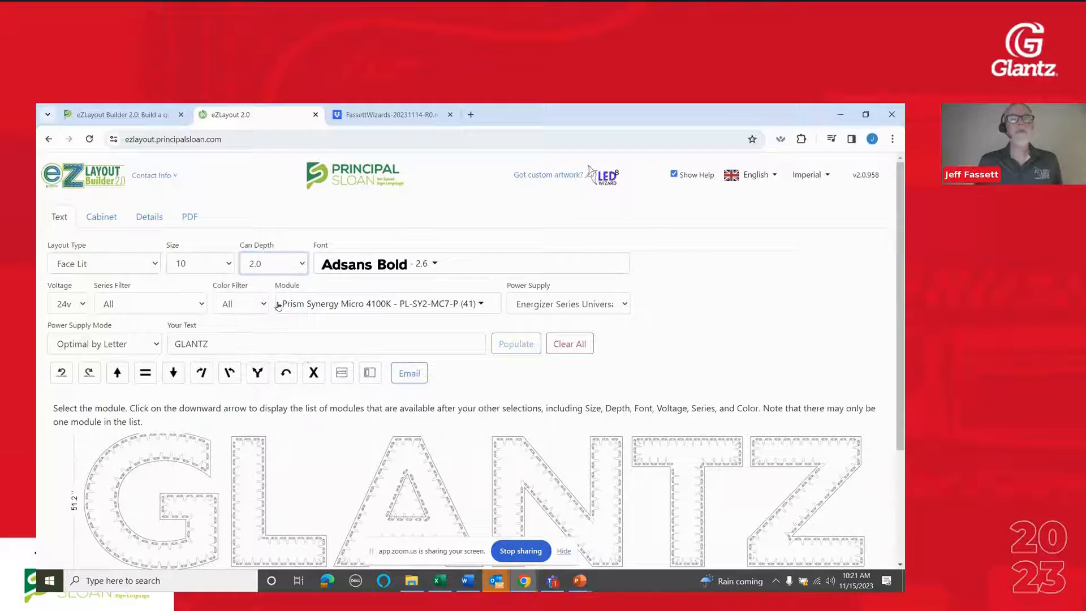
Browse the modules offered for size 10 letters with a can depth of 2.0
{"action": "left_click", "coordinate": [367, 305]}
{"action": "scroll", "coordinate": [371, 356], "scroll_direction": "down", "scroll_amount": 3}
{"action": "scroll", "coordinate": [371, 356], "scroll_direction": "up", "scroll_amount": 3}
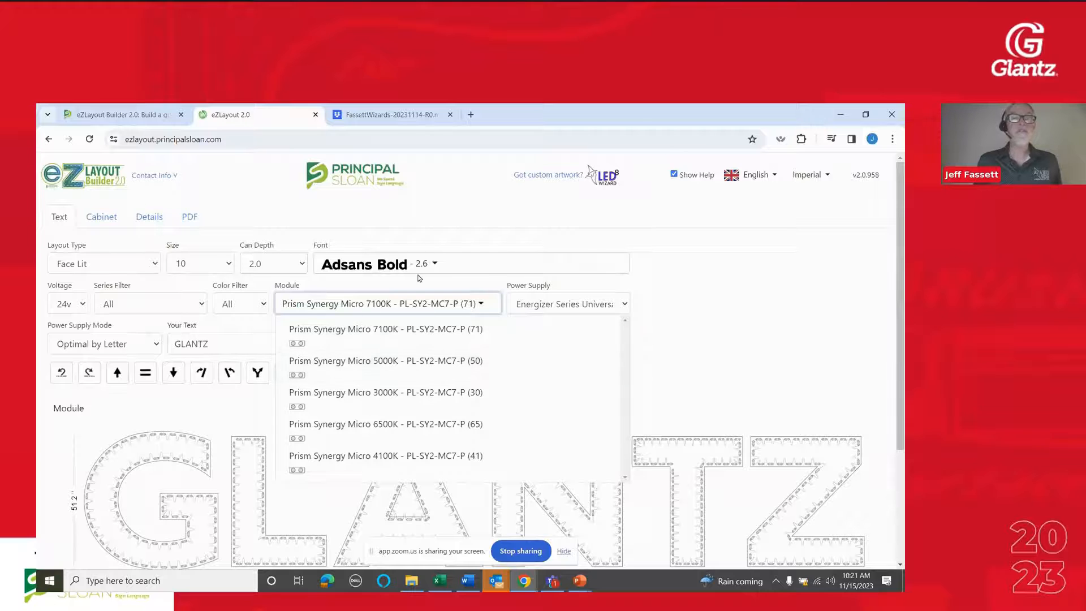
Set the letter size to 15 and the can depth to 3.0
{"action": "left_click", "coordinate": [201, 263]}
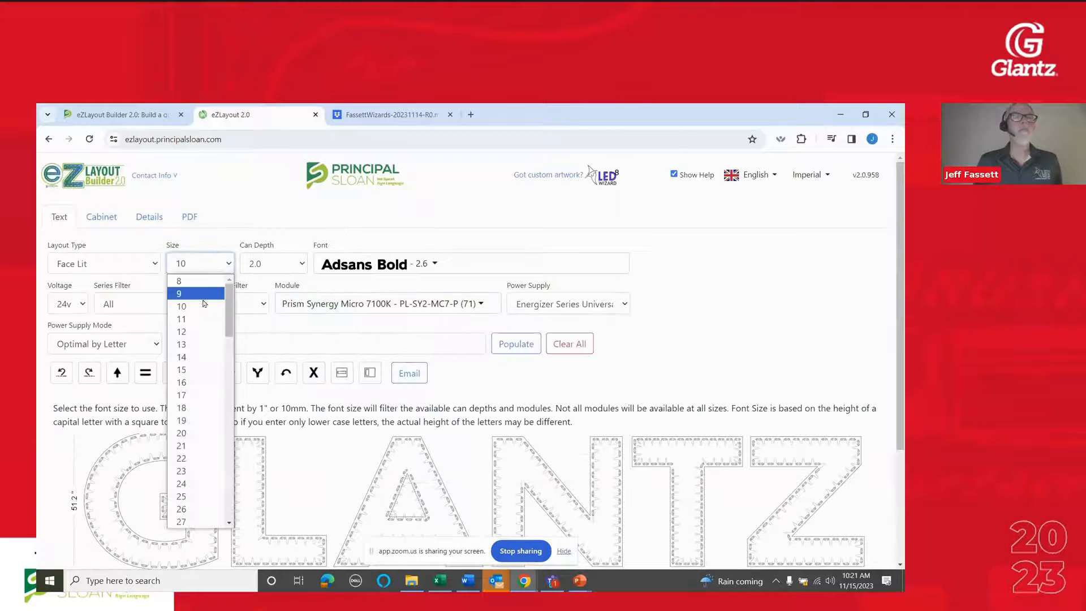
{"action": "left_click", "coordinate": [197, 369]}
{"action": "left_click", "coordinate": [278, 266]}
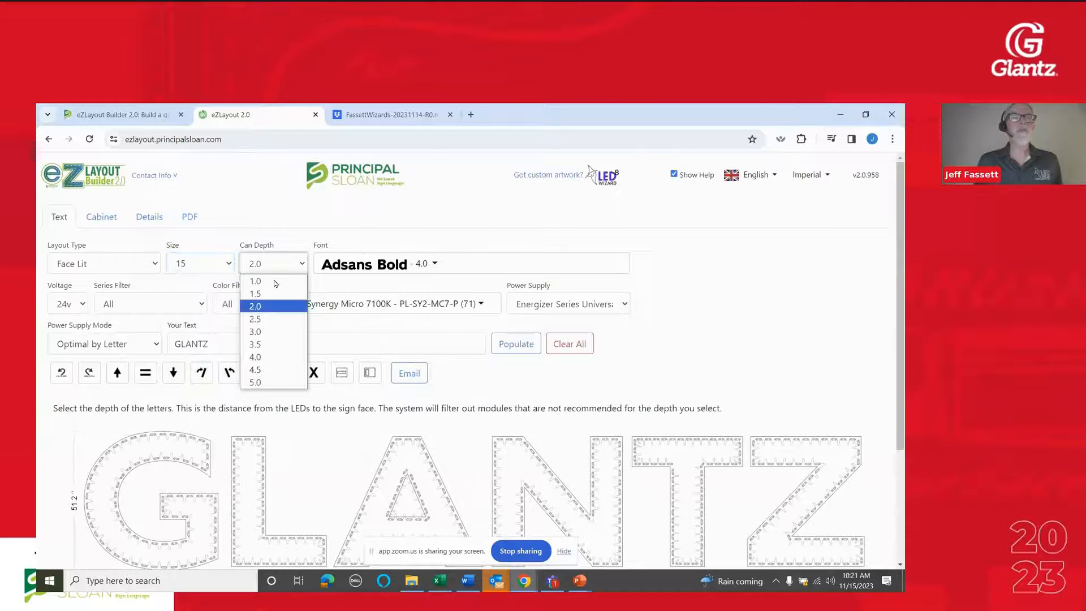
{"action": "left_click", "coordinate": [274, 329]}
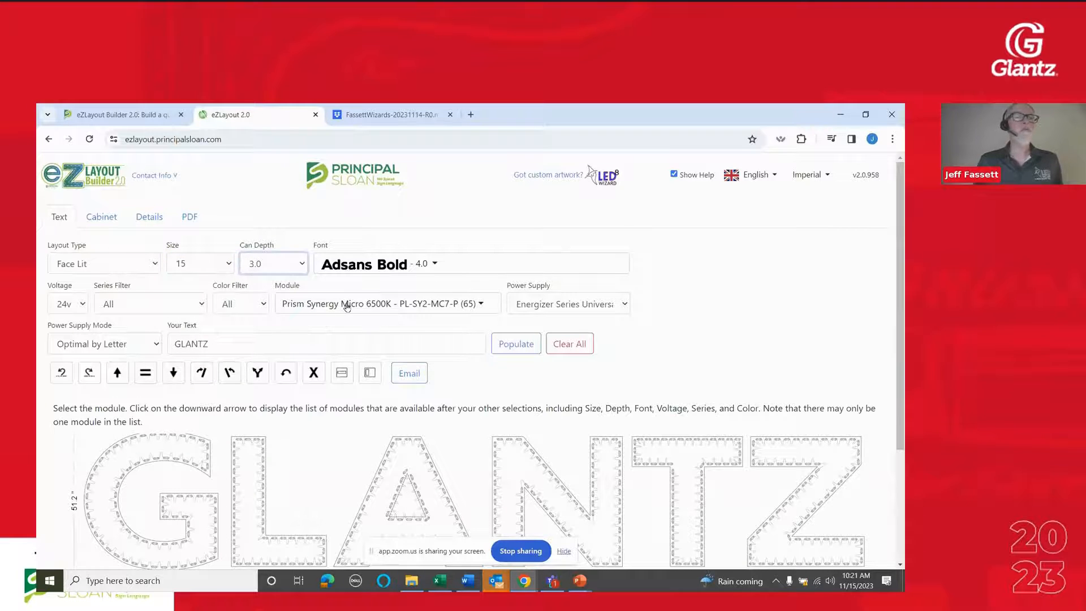
Browse the modules offered for size 15 letters with a can depth of 3.0, keeping the current selection
{"action": "left_click", "coordinate": [347, 306]}
{"action": "scroll", "coordinate": [386, 398], "scroll_direction": "down", "scroll_amount": 8}
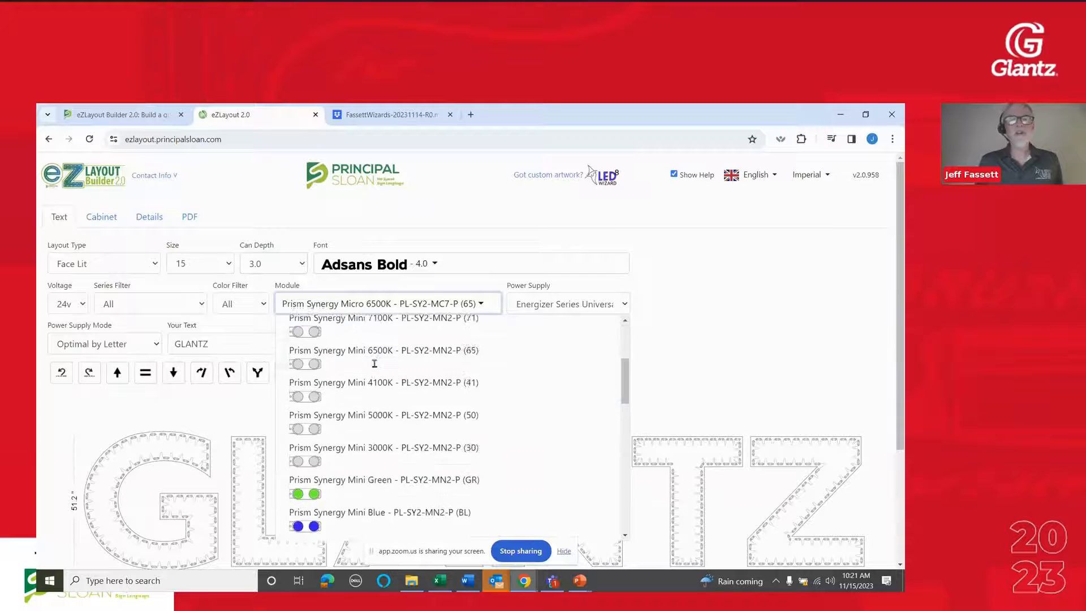
{"action": "scroll", "coordinate": [388, 399], "scroll_direction": "down", "scroll_amount": 4}
{"action": "scroll", "coordinate": [388, 396], "scroll_direction": "up", "scroll_amount": 3}
{"action": "left_click", "coordinate": [655, 317]}
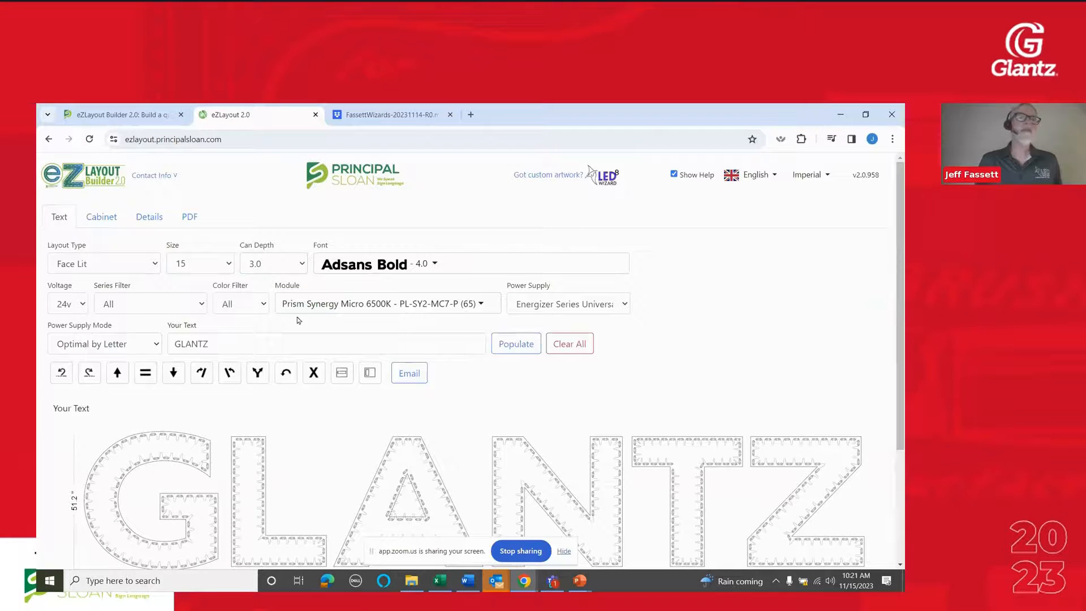
Set the letter size to 96 and the can depth to 8.0
{"action": "left_click", "coordinate": [198, 267]}
{"action": "left_click_drag", "start_coordinate": [226, 294], "coordinate": [220, 506]}
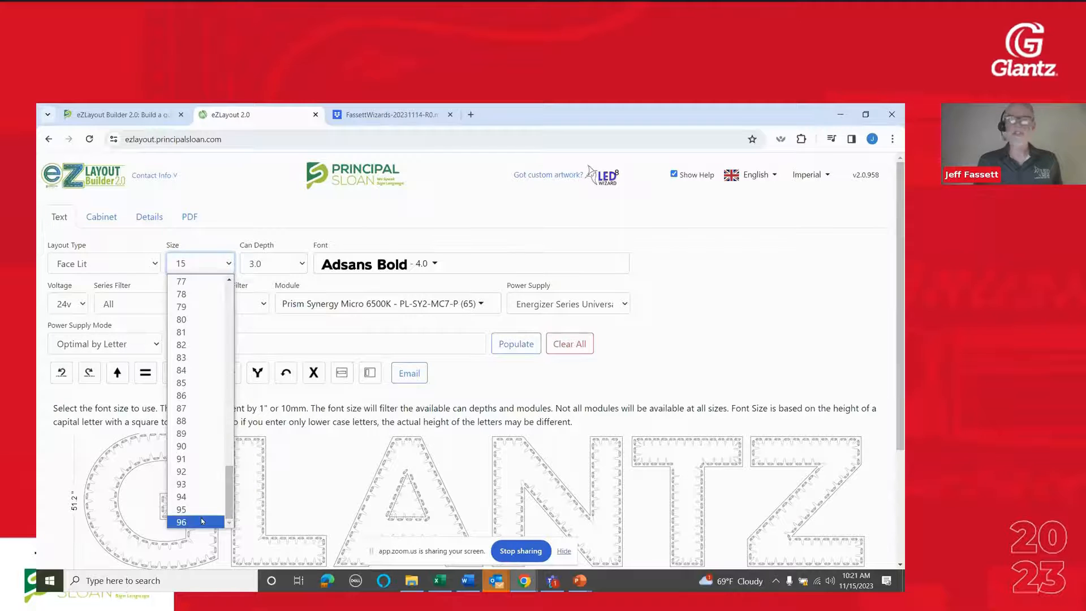
{"action": "left_click", "coordinate": [201, 519]}
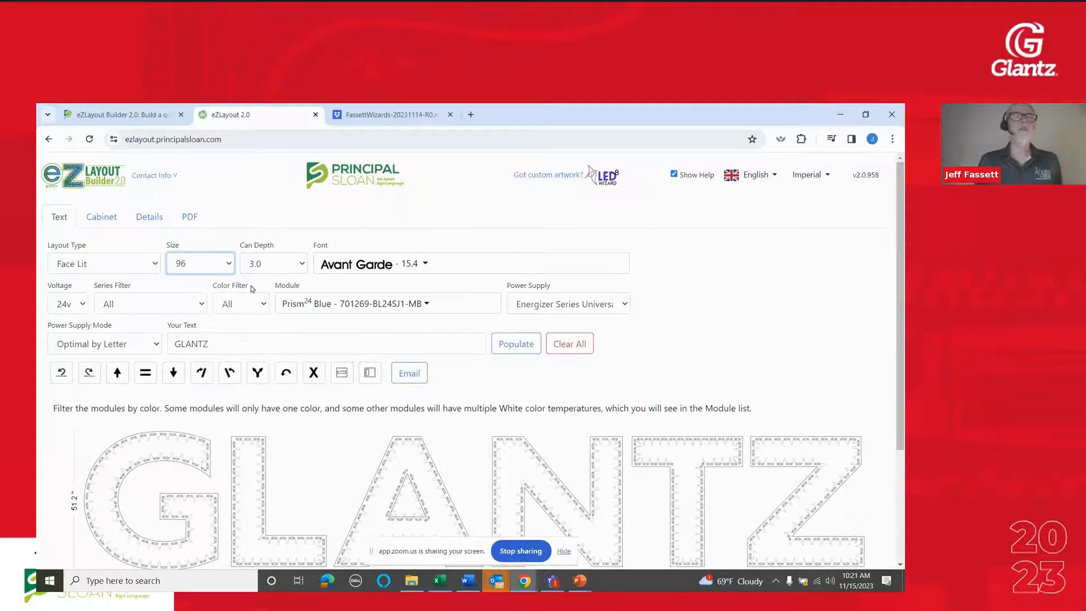
{"action": "left_click", "coordinate": [264, 270]}
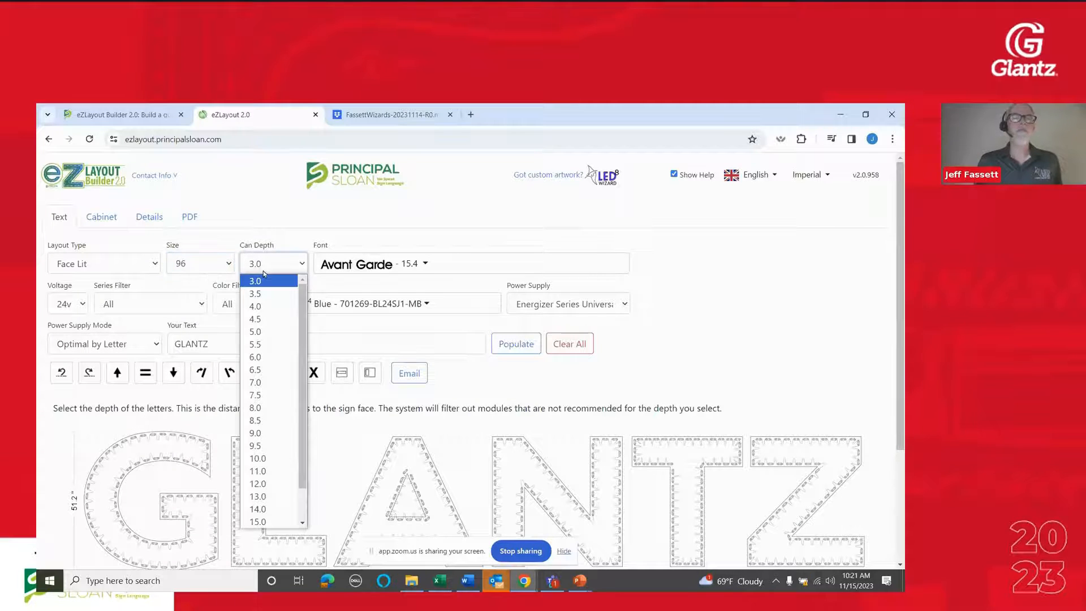
{"action": "left_click", "coordinate": [267, 408]}
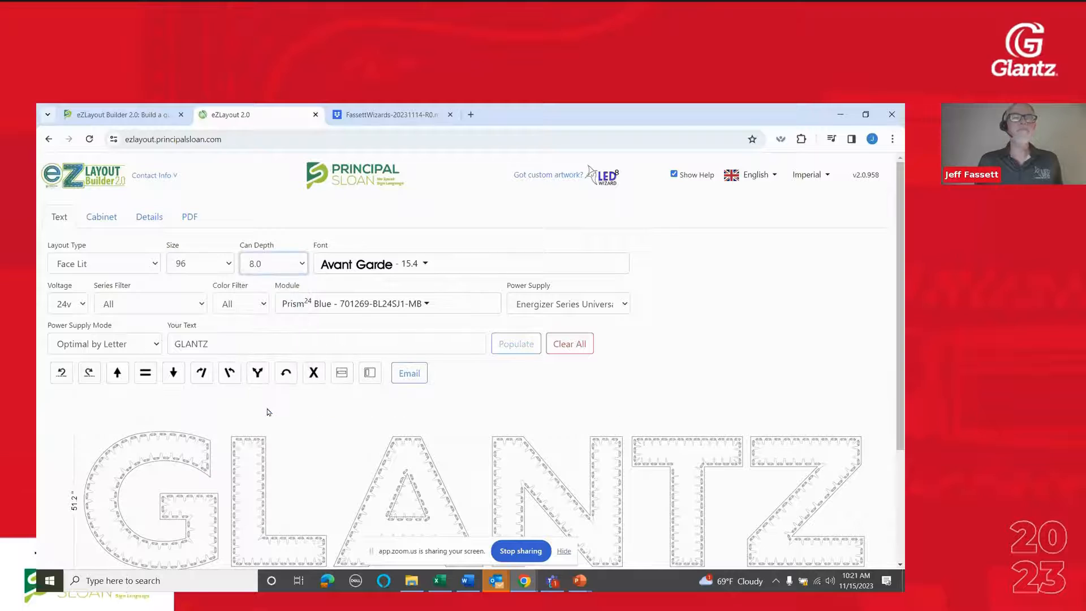
Browse the modules offered for size 96 letters with a can depth of 8.0, keeping the current selection
{"action": "left_click", "coordinate": [364, 306]}
{"action": "scroll", "coordinate": [473, 407], "scroll_direction": "up", "scroll_amount": 5}
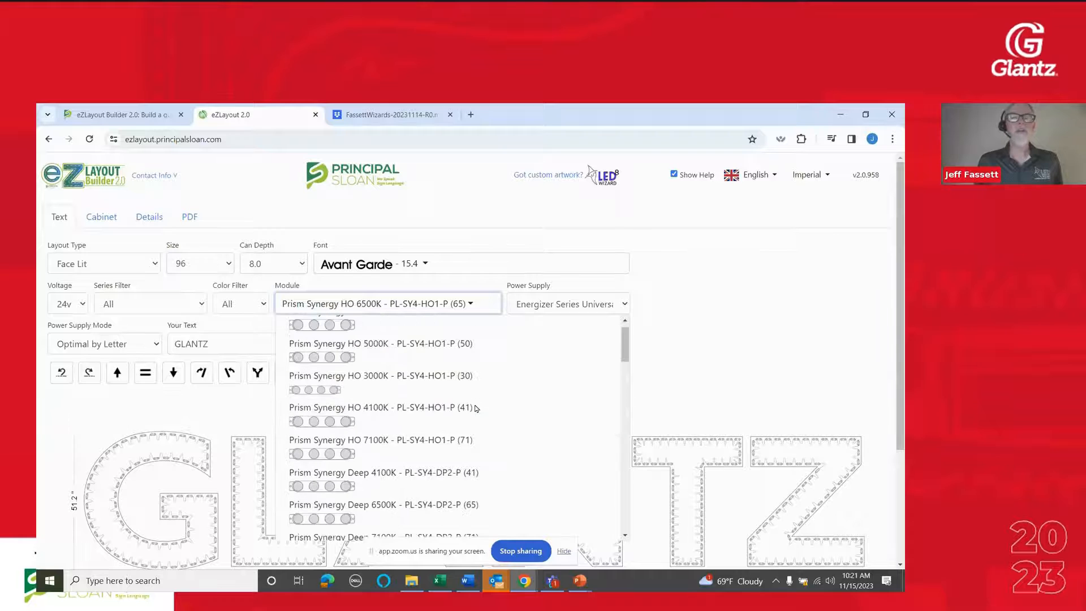
{"action": "scroll", "coordinate": [475, 407], "scroll_direction": "down", "scroll_amount": 4}
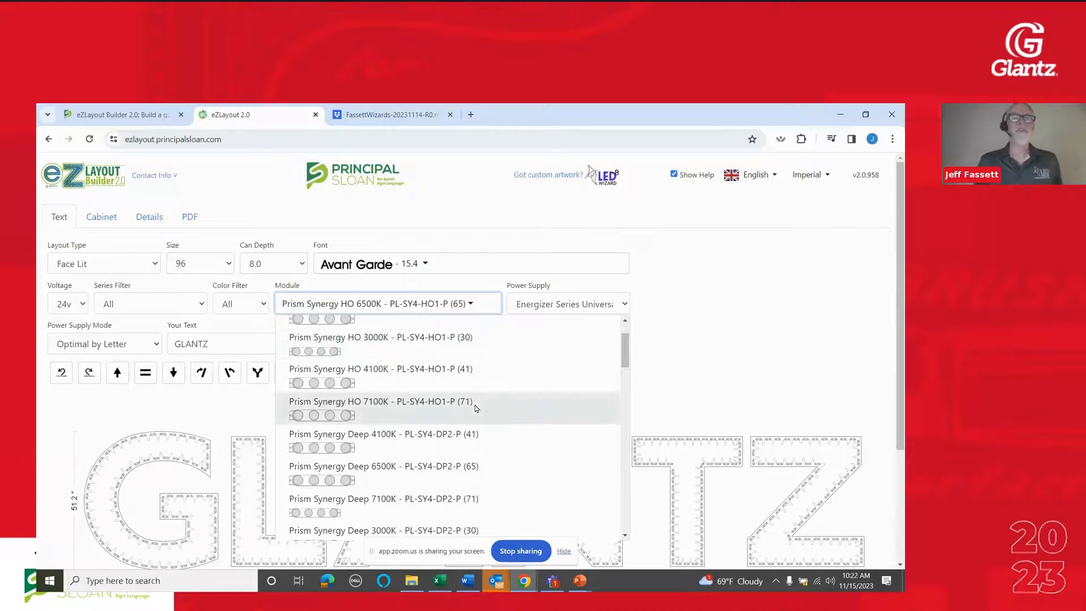
{"action": "scroll", "coordinate": [475, 407], "scroll_direction": "down", "scroll_amount": 2}
{"action": "scroll", "coordinate": [475, 407], "scroll_direction": "up", "scroll_amount": 4}
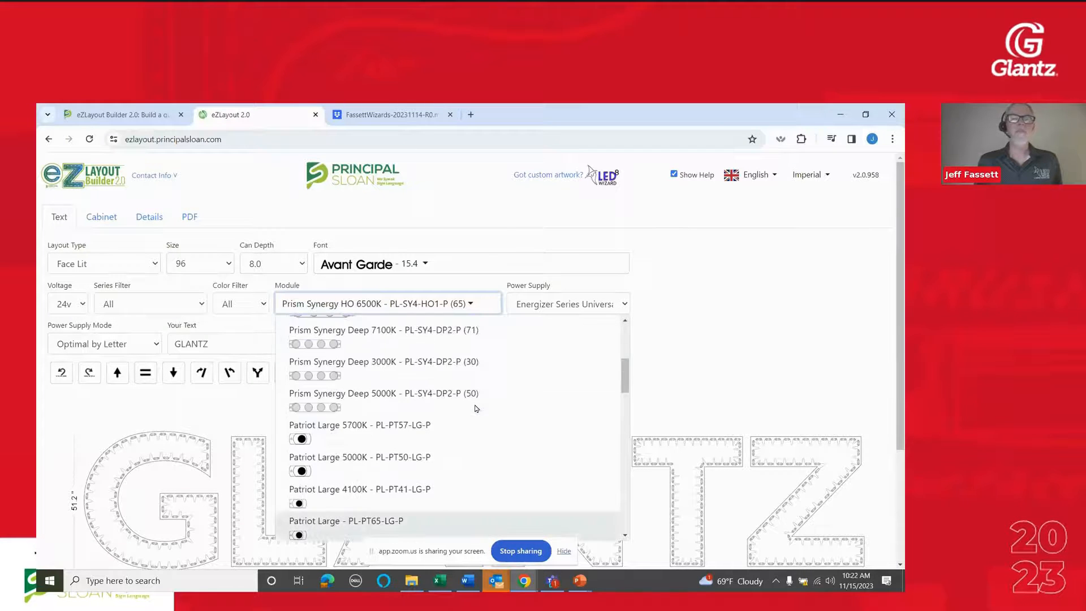
{"action": "scroll", "coordinate": [475, 409], "scroll_direction": "down", "scroll_amount": 10}
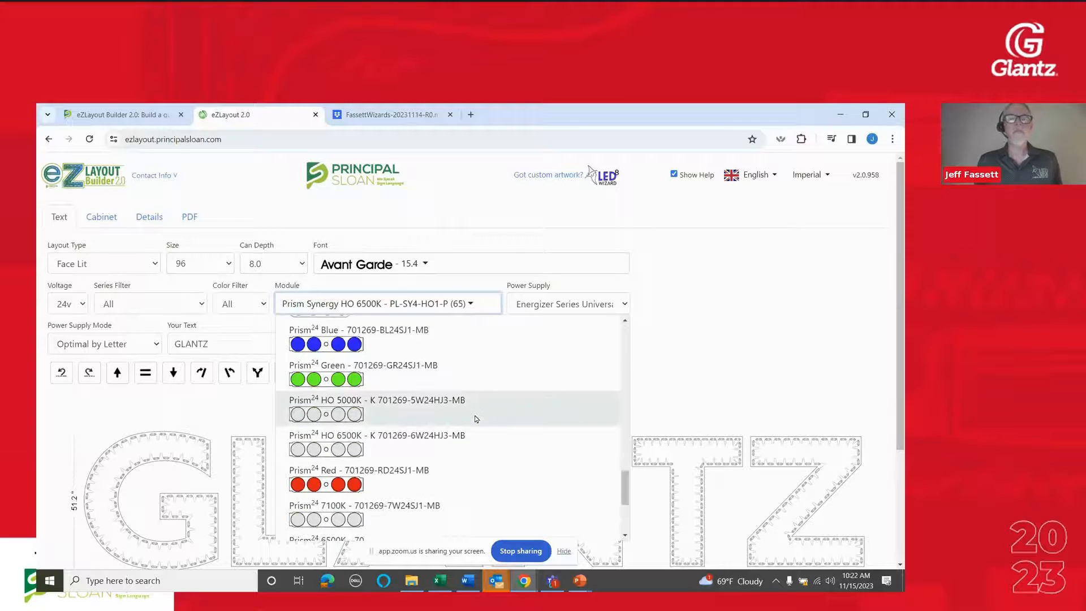
{"action": "scroll", "coordinate": [476, 419], "scroll_direction": "down", "scroll_amount": 2}
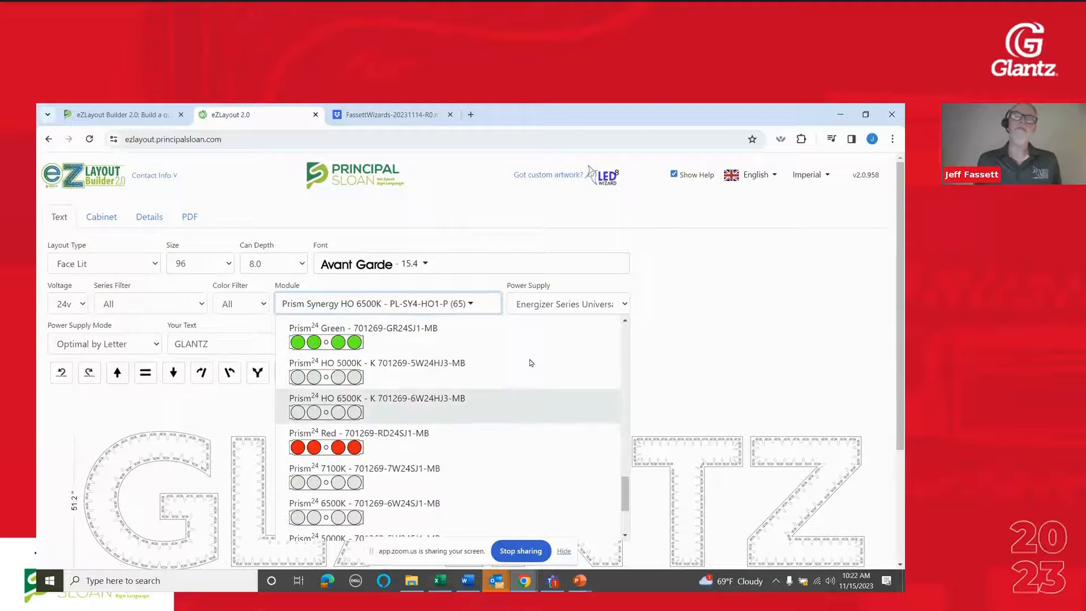
{"action": "left_click", "coordinate": [684, 287]}
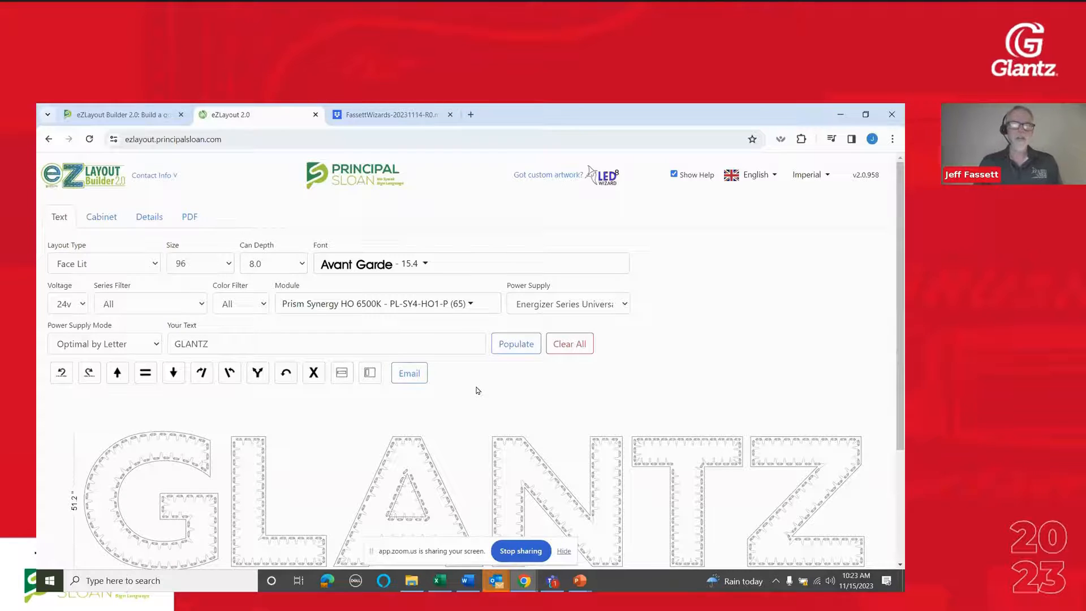
Switch to the running PowerPoint slide show and advance it to the Thank You slide
{"action": "left_click", "coordinate": [579, 580]}
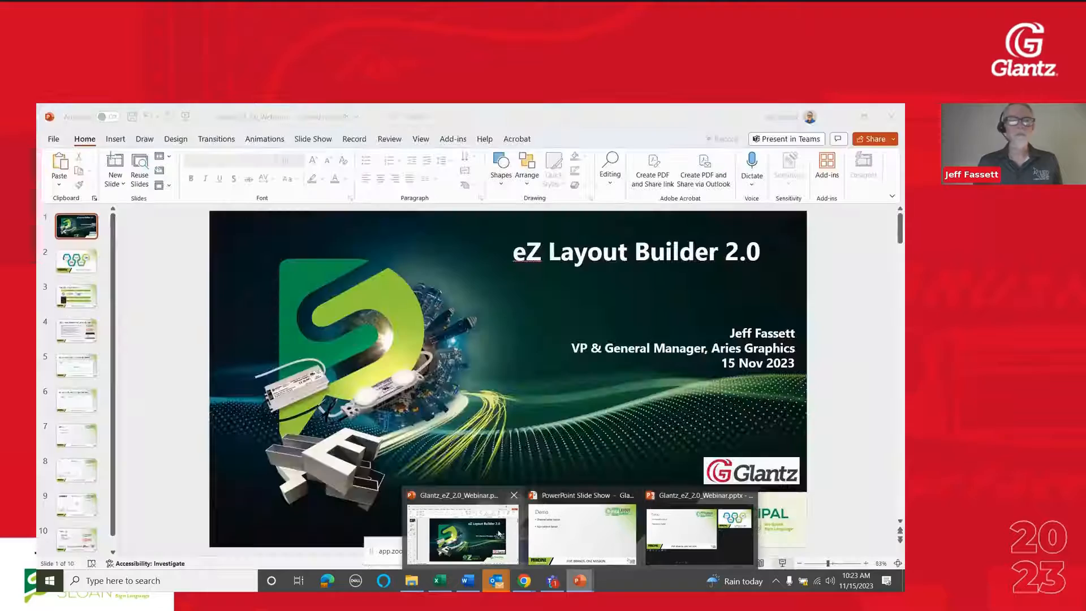
{"action": "left_click", "coordinate": [582, 534]}
{"action": "left_click", "coordinate": [424, 426]}
{"action": "left_click", "coordinate": [425, 426]}
{"action": "left_click", "coordinate": [425, 426]}
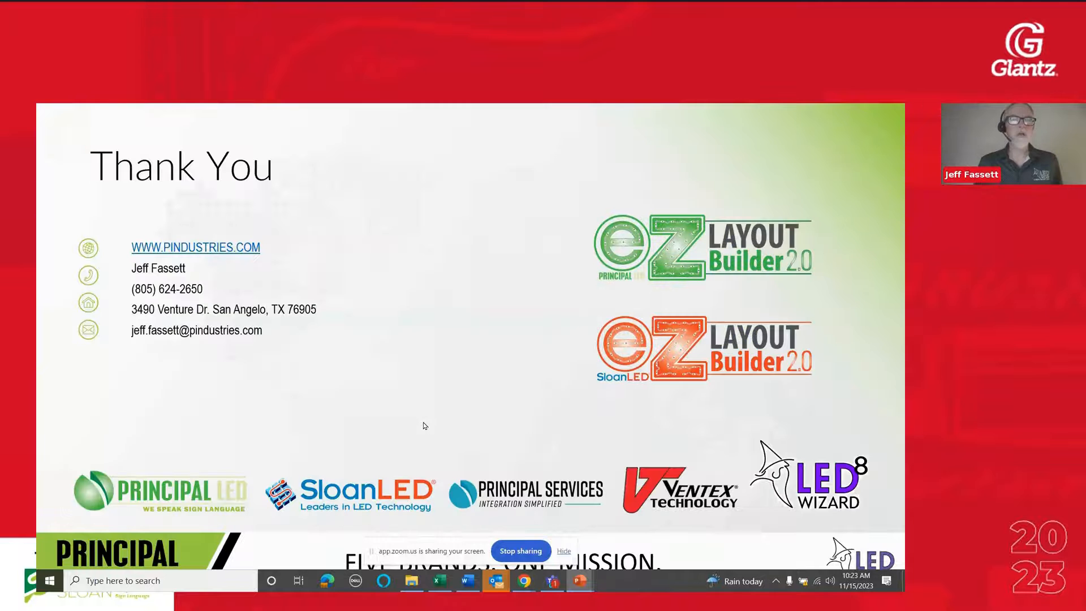